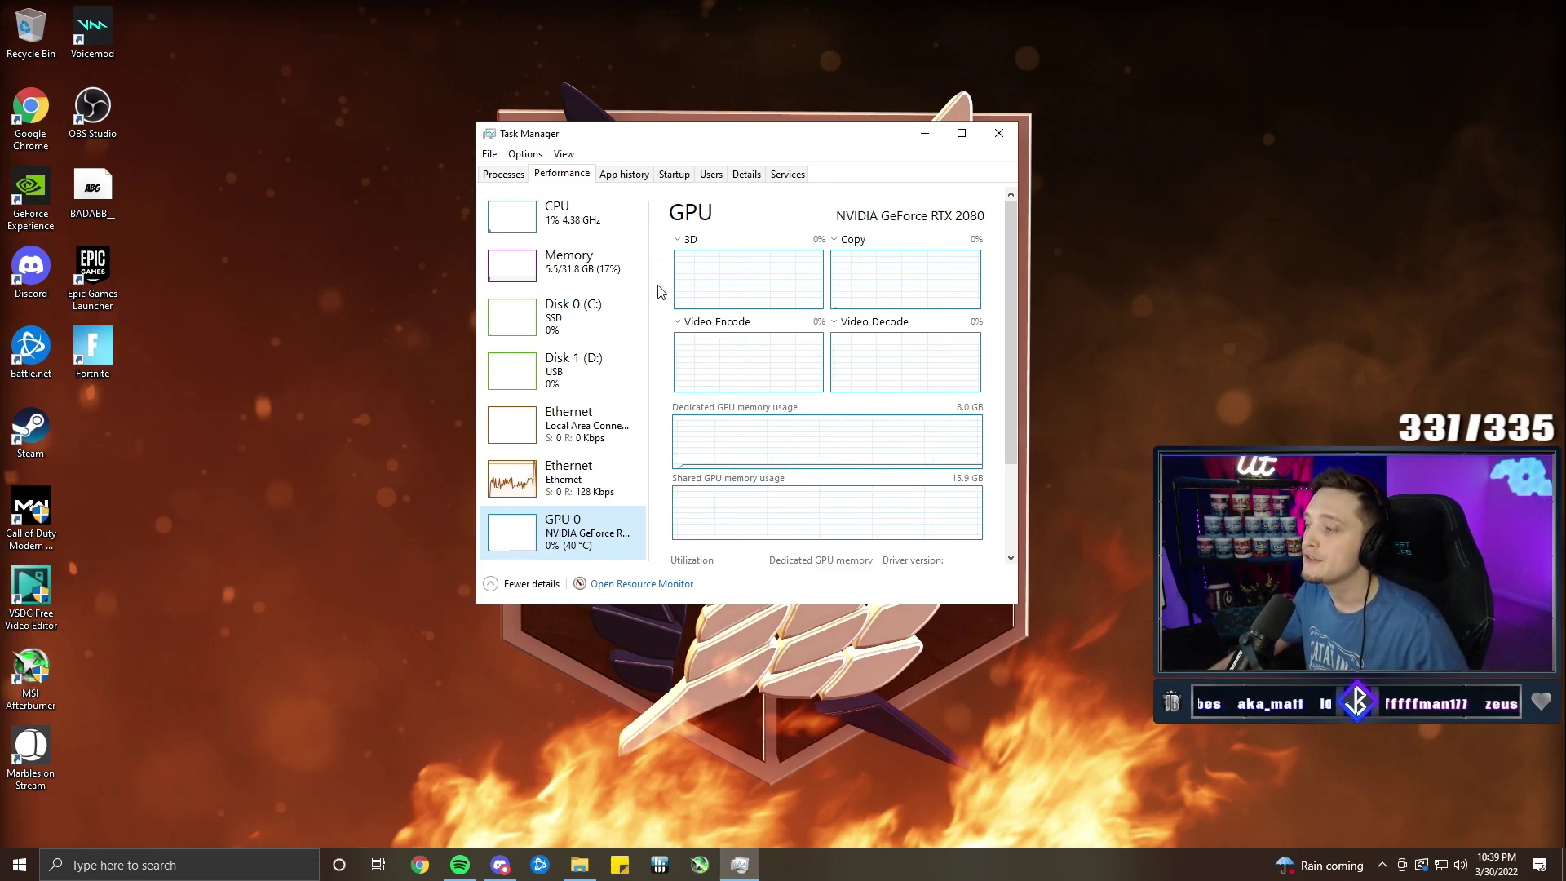
# Review the computer's CPU, GPU and memory performance in Task Manager
pyautogui.click(597, 231)
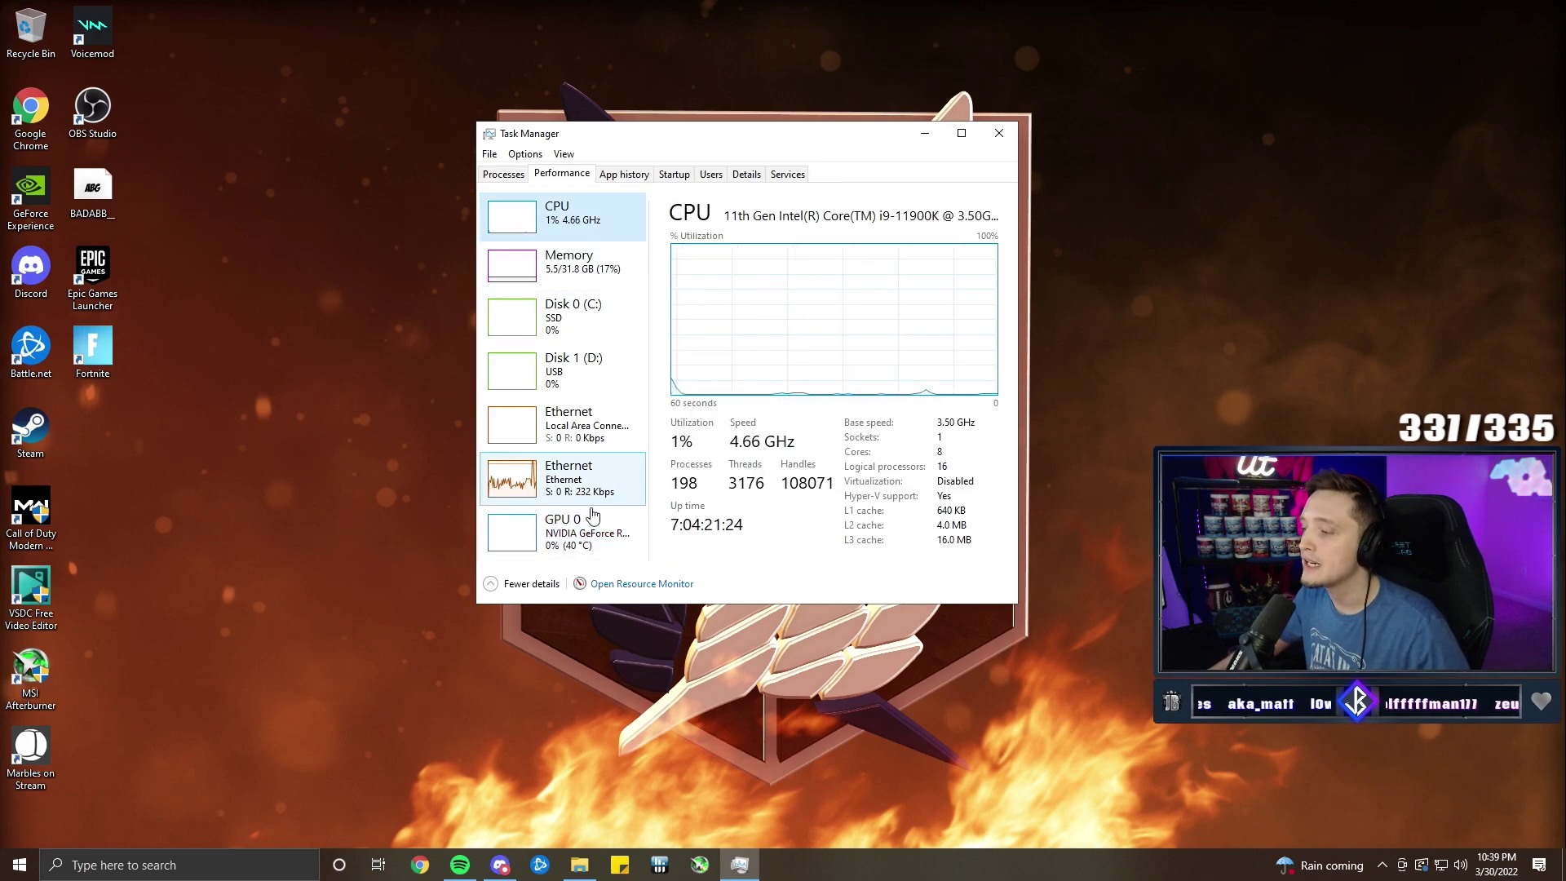
pyautogui.click(589, 529)
pyautogui.click(610, 263)
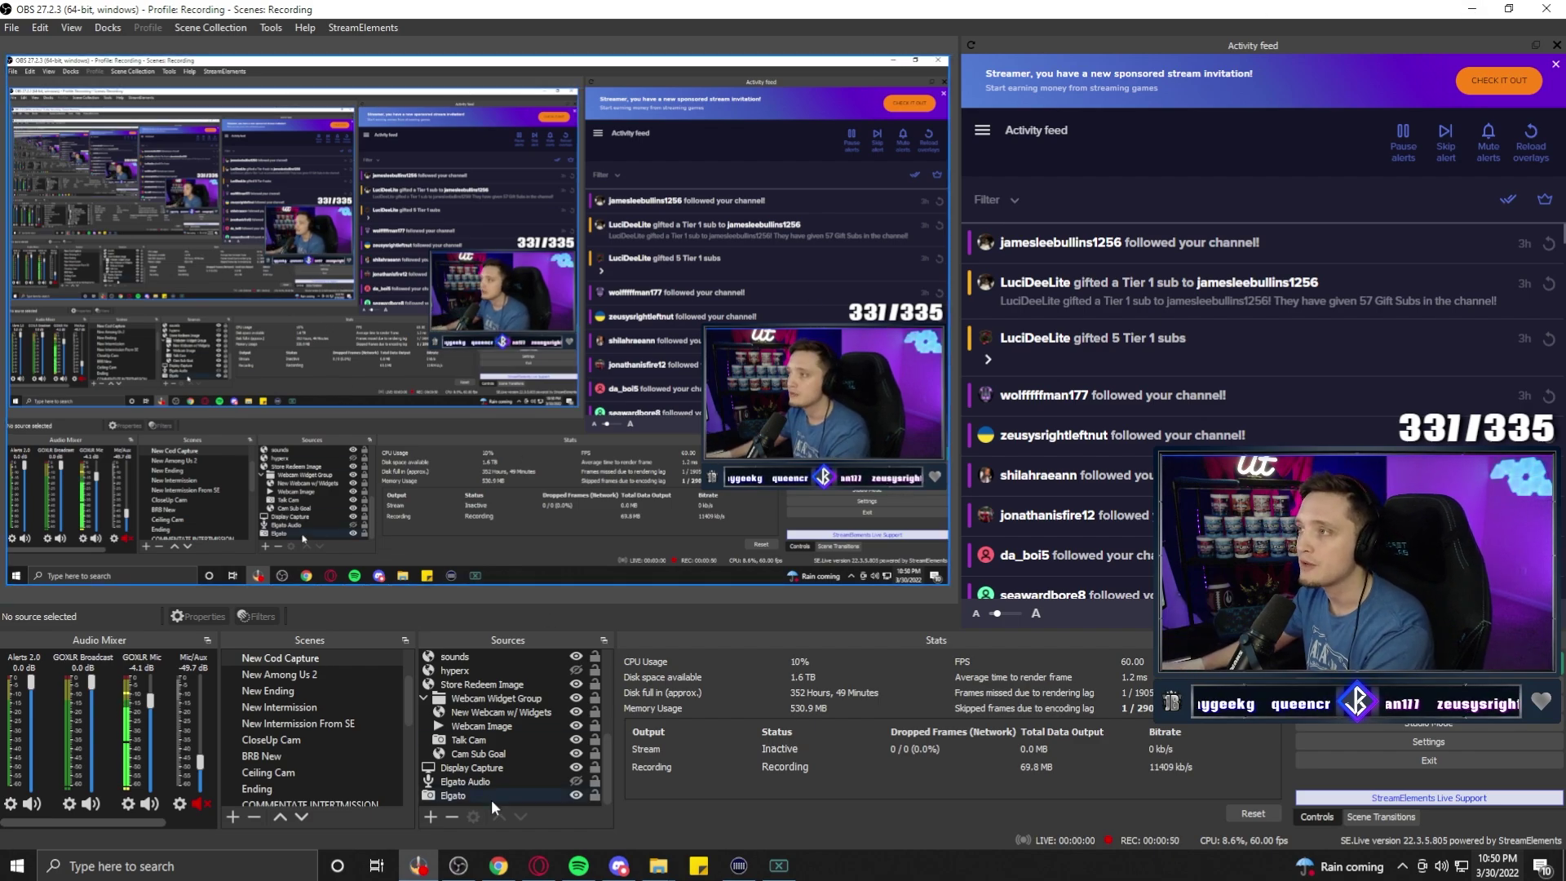
# Compare the recording OBS instance with the portable-mode OBS instance that holds the vertical Tiktok scene
pyautogui.click(457, 783)
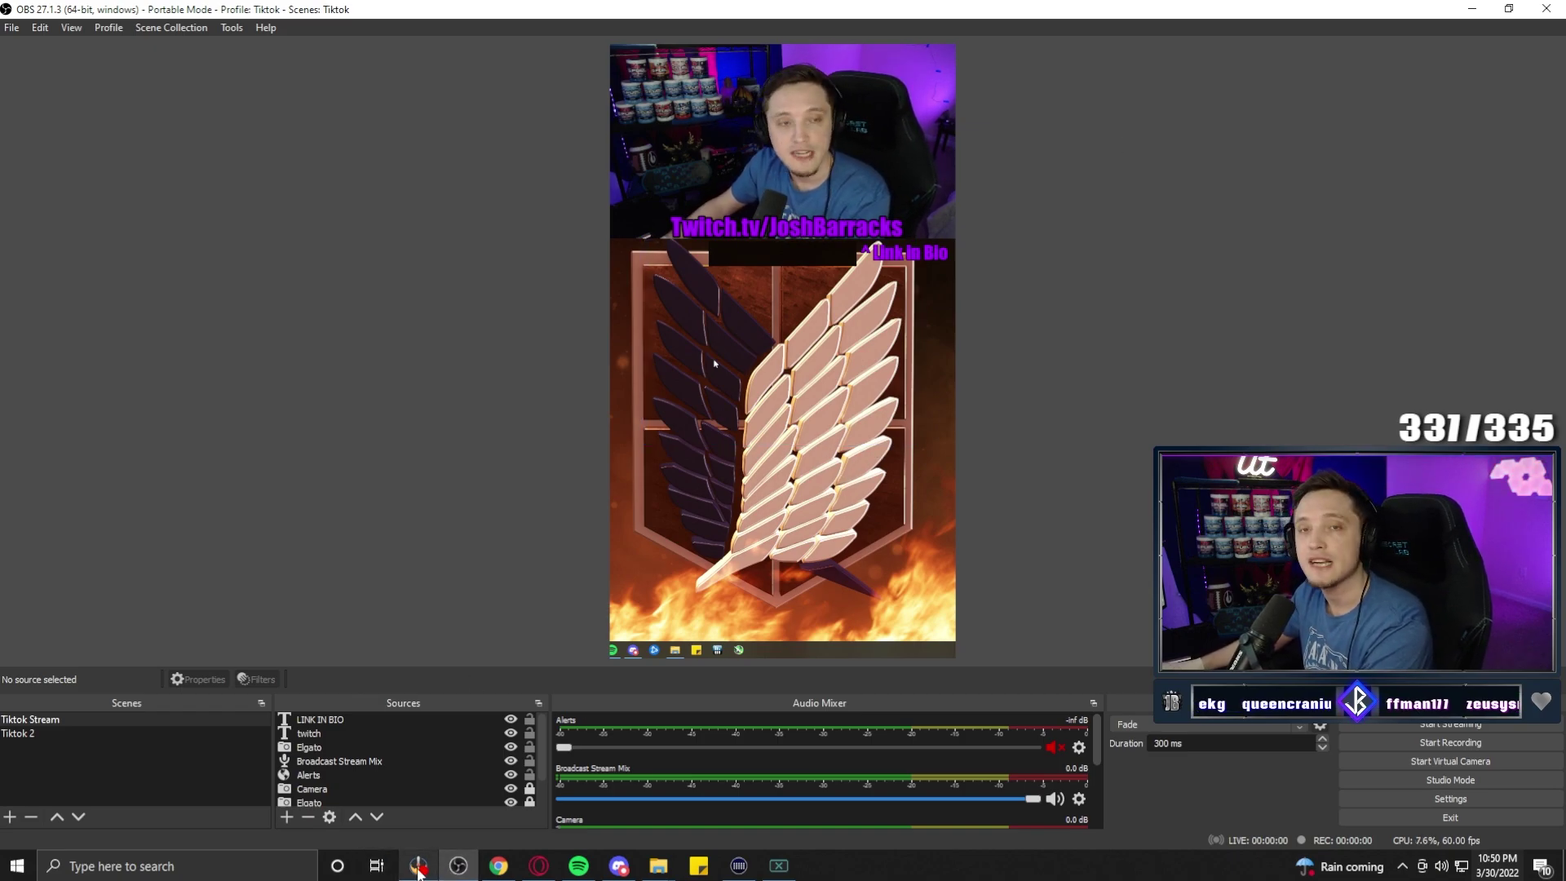
pyautogui.click(419, 815)
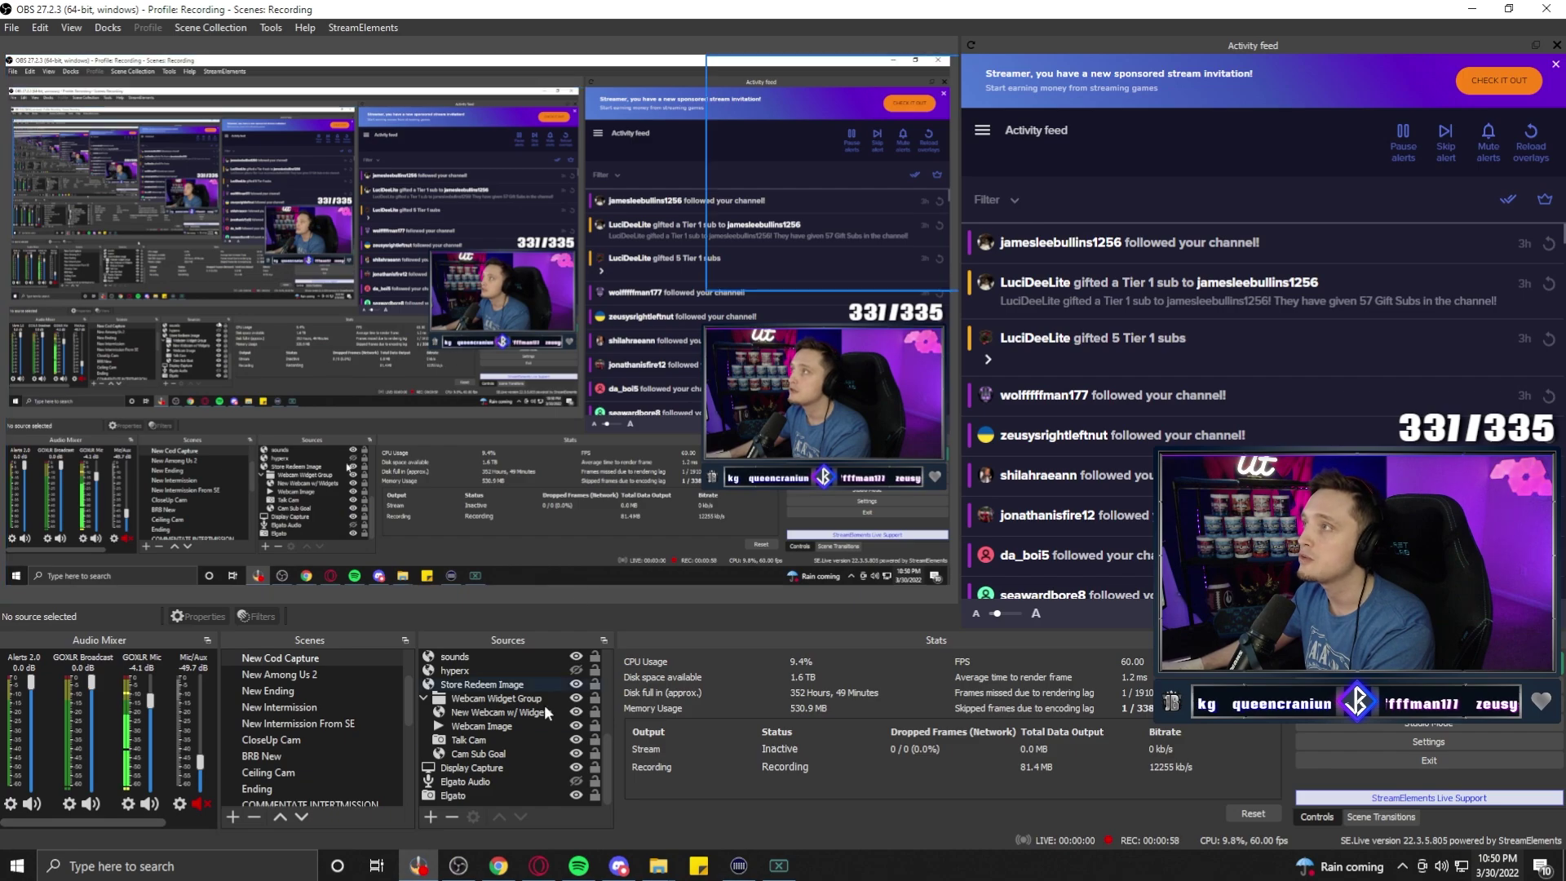
pyautogui.click(458, 865)
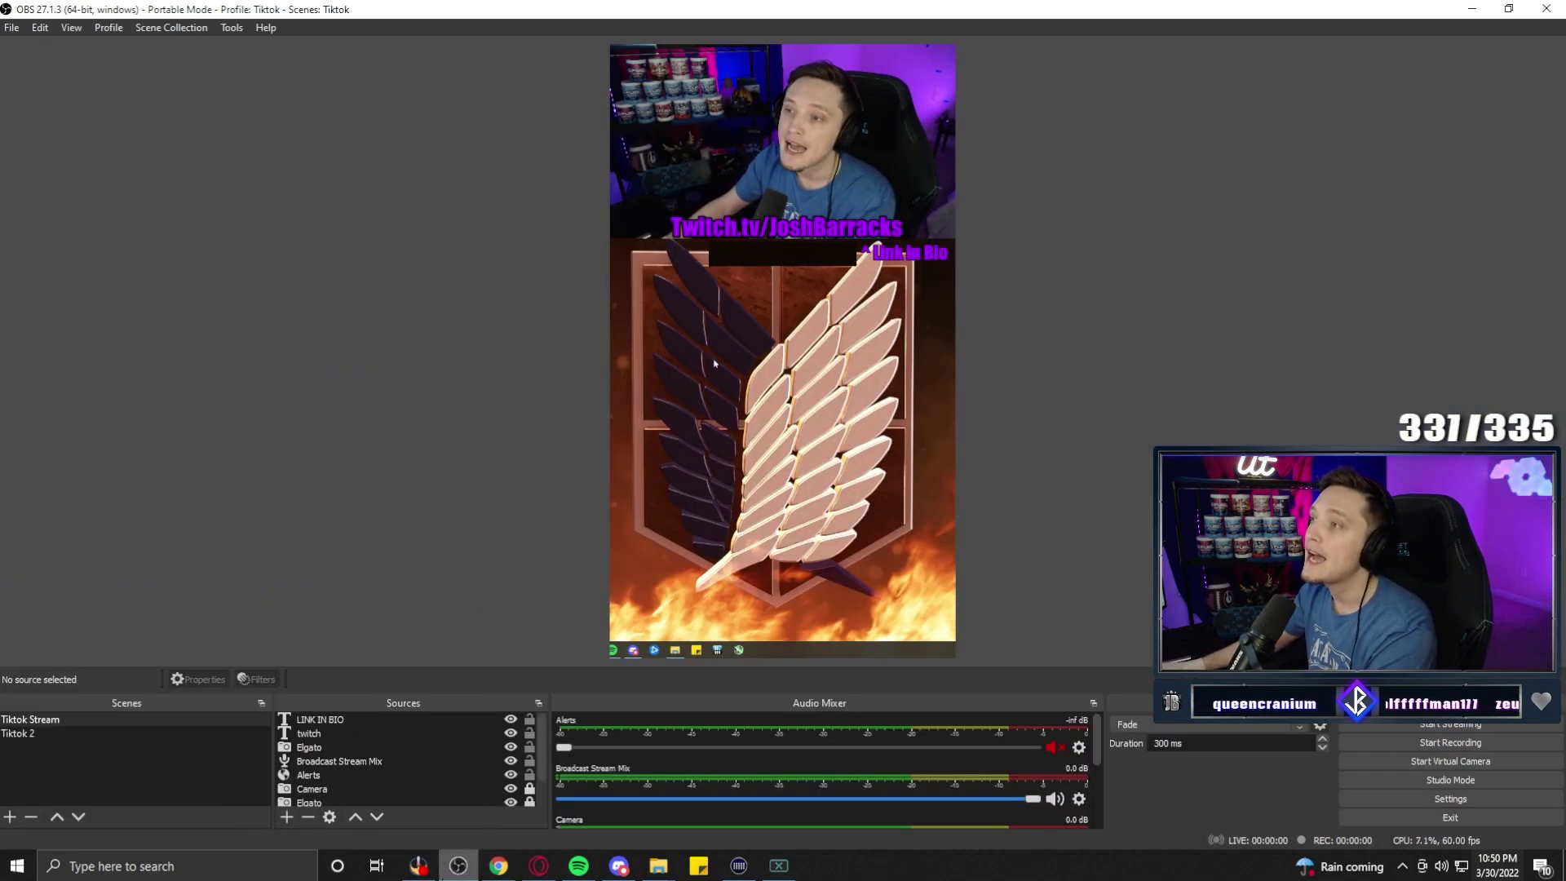
pyautogui.moveTo(447, 873)
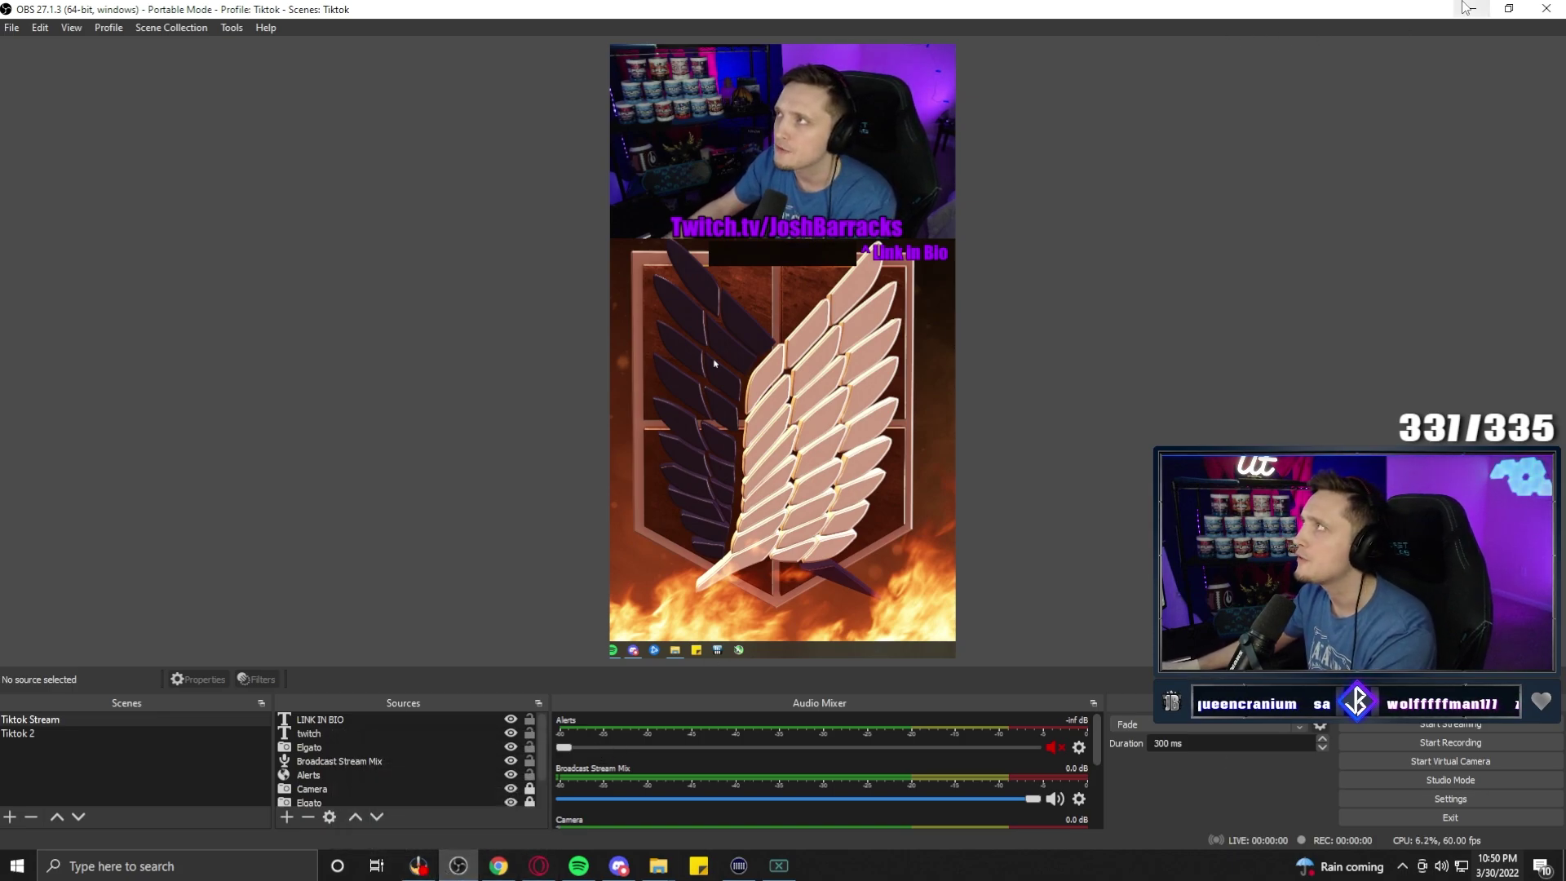
# Switch to Opera GX, start the OBS Studio Zip download from the obsproject.com download page, and cancel it
pyautogui.click(538, 866)
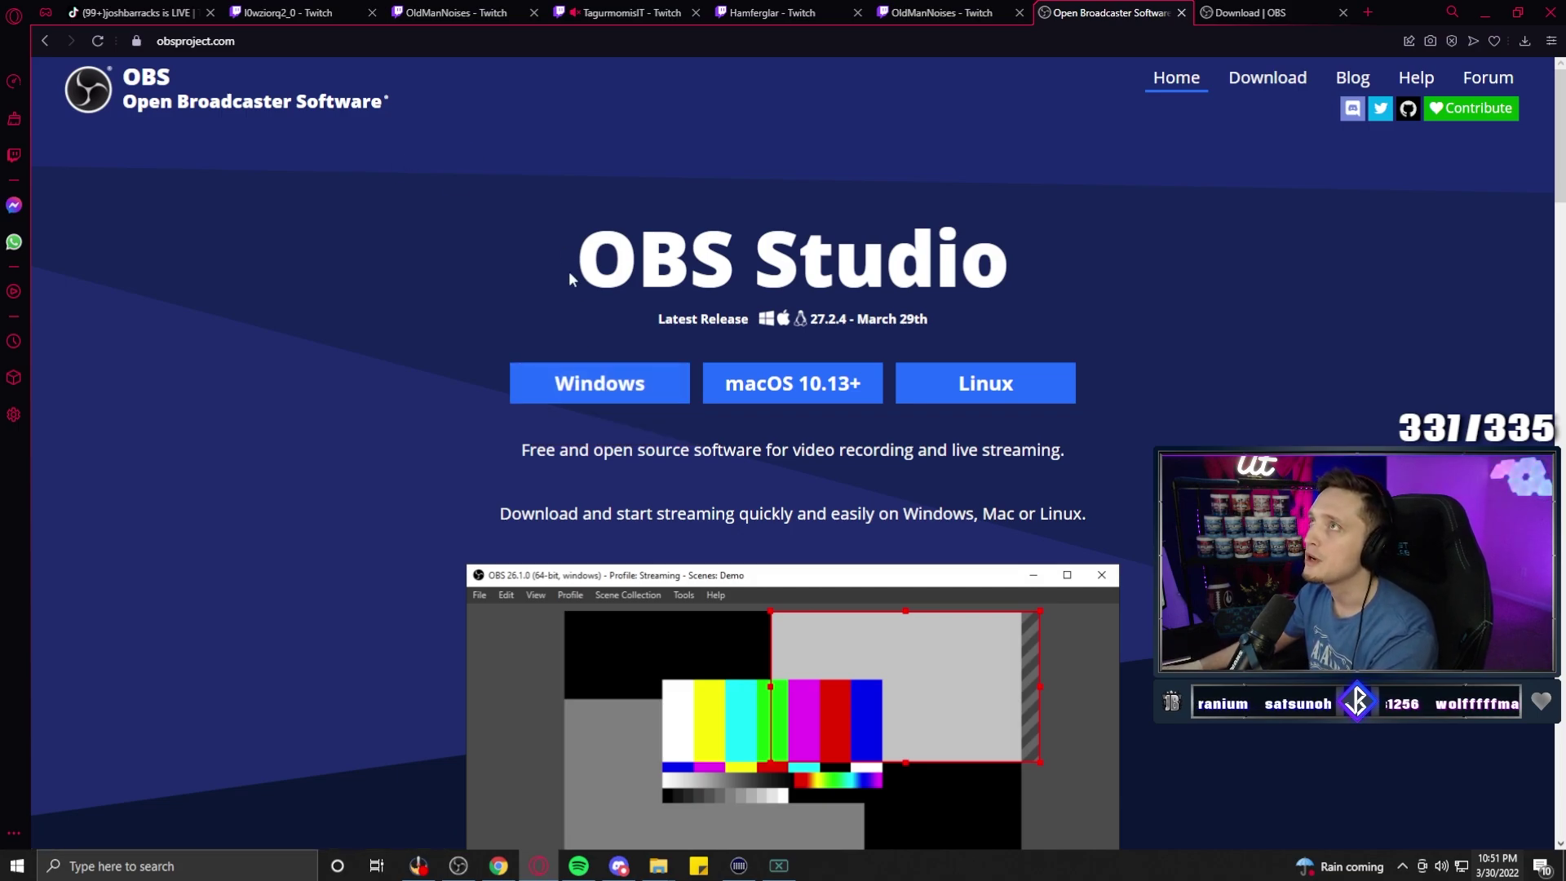
pyautogui.click(1269, 13)
pyautogui.click(1105, 13)
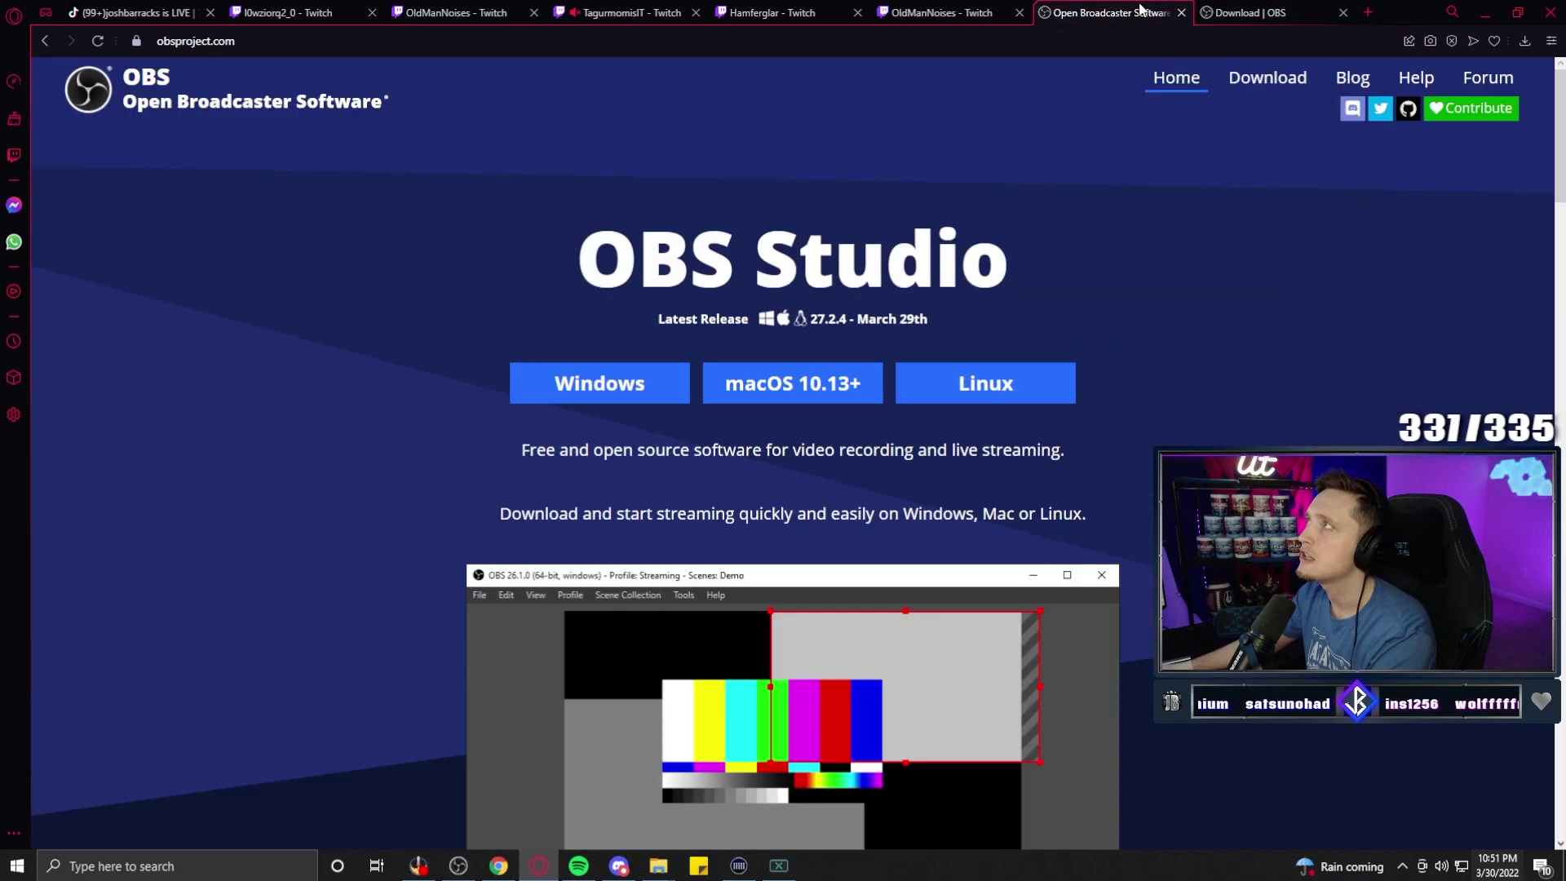
pyautogui.click(1254, 14)
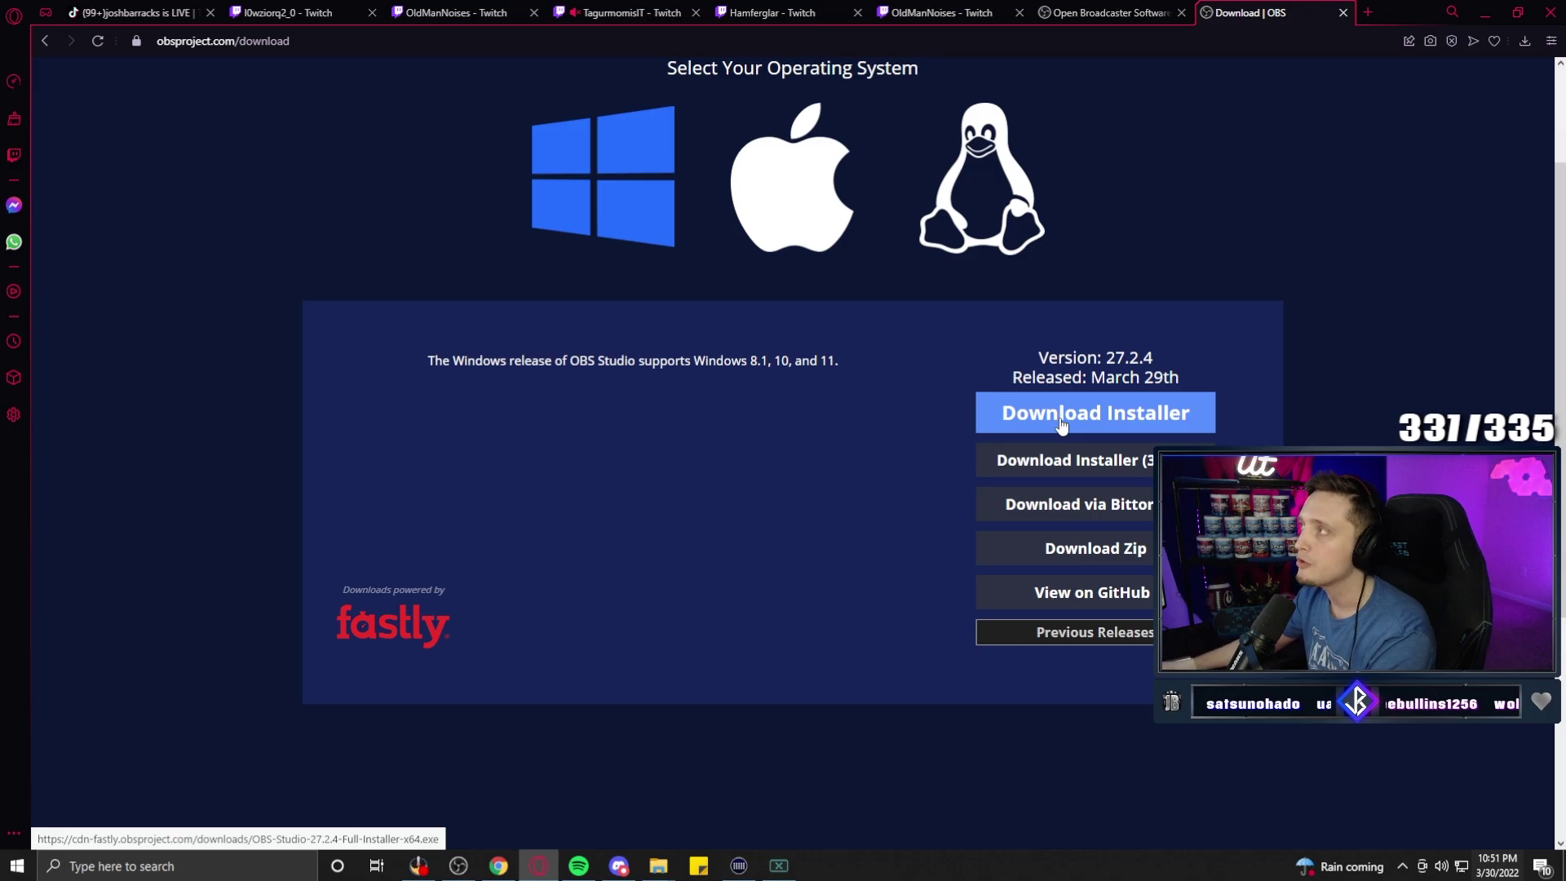
pyautogui.click(1016, 545)
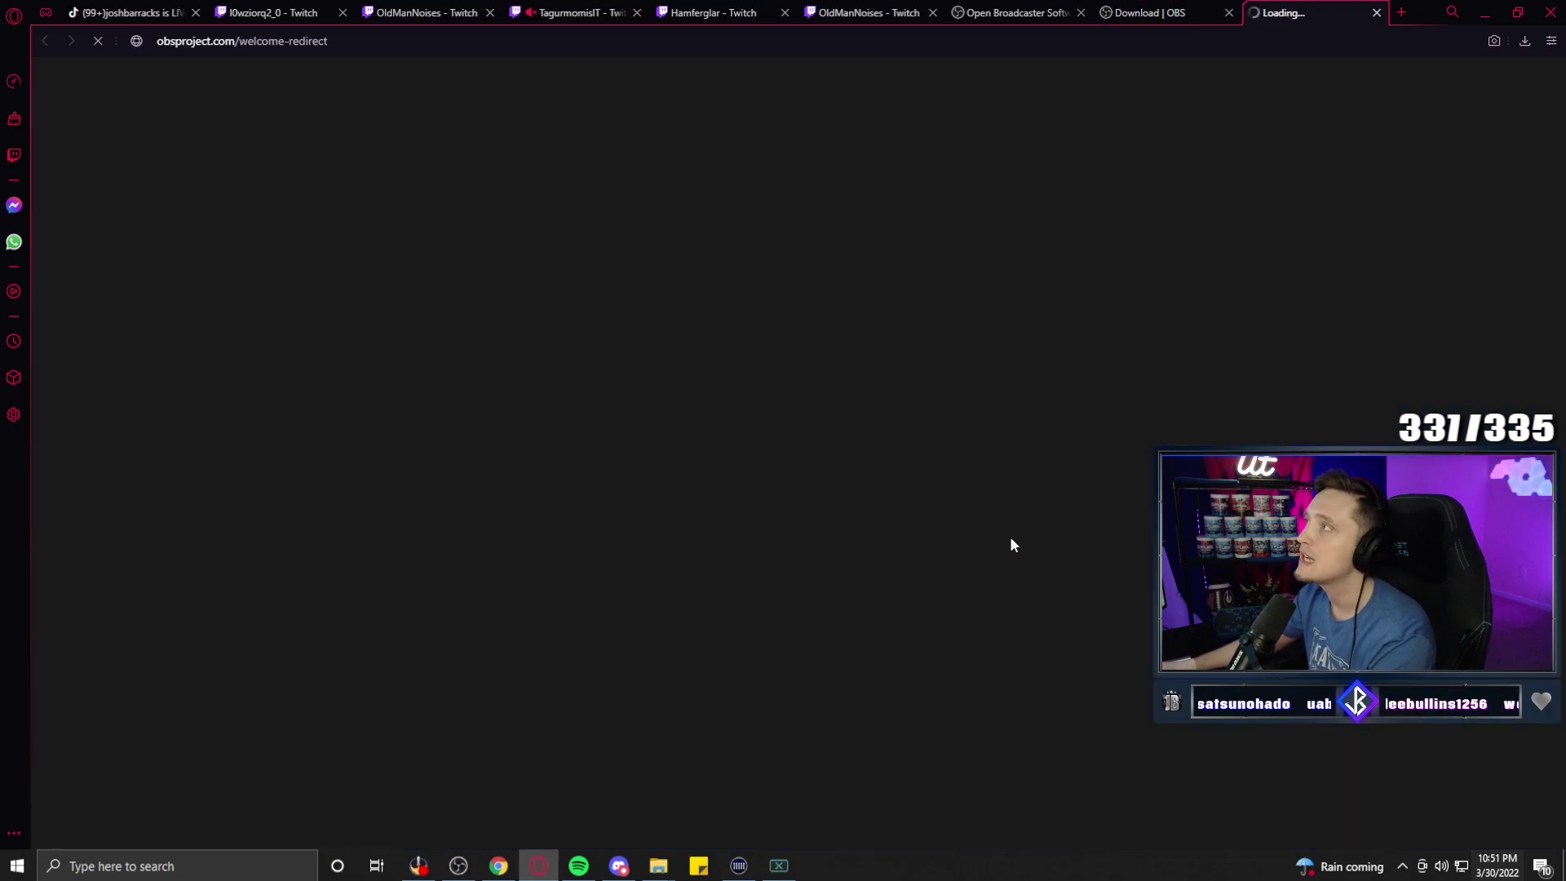
pyautogui.click(1531, 108)
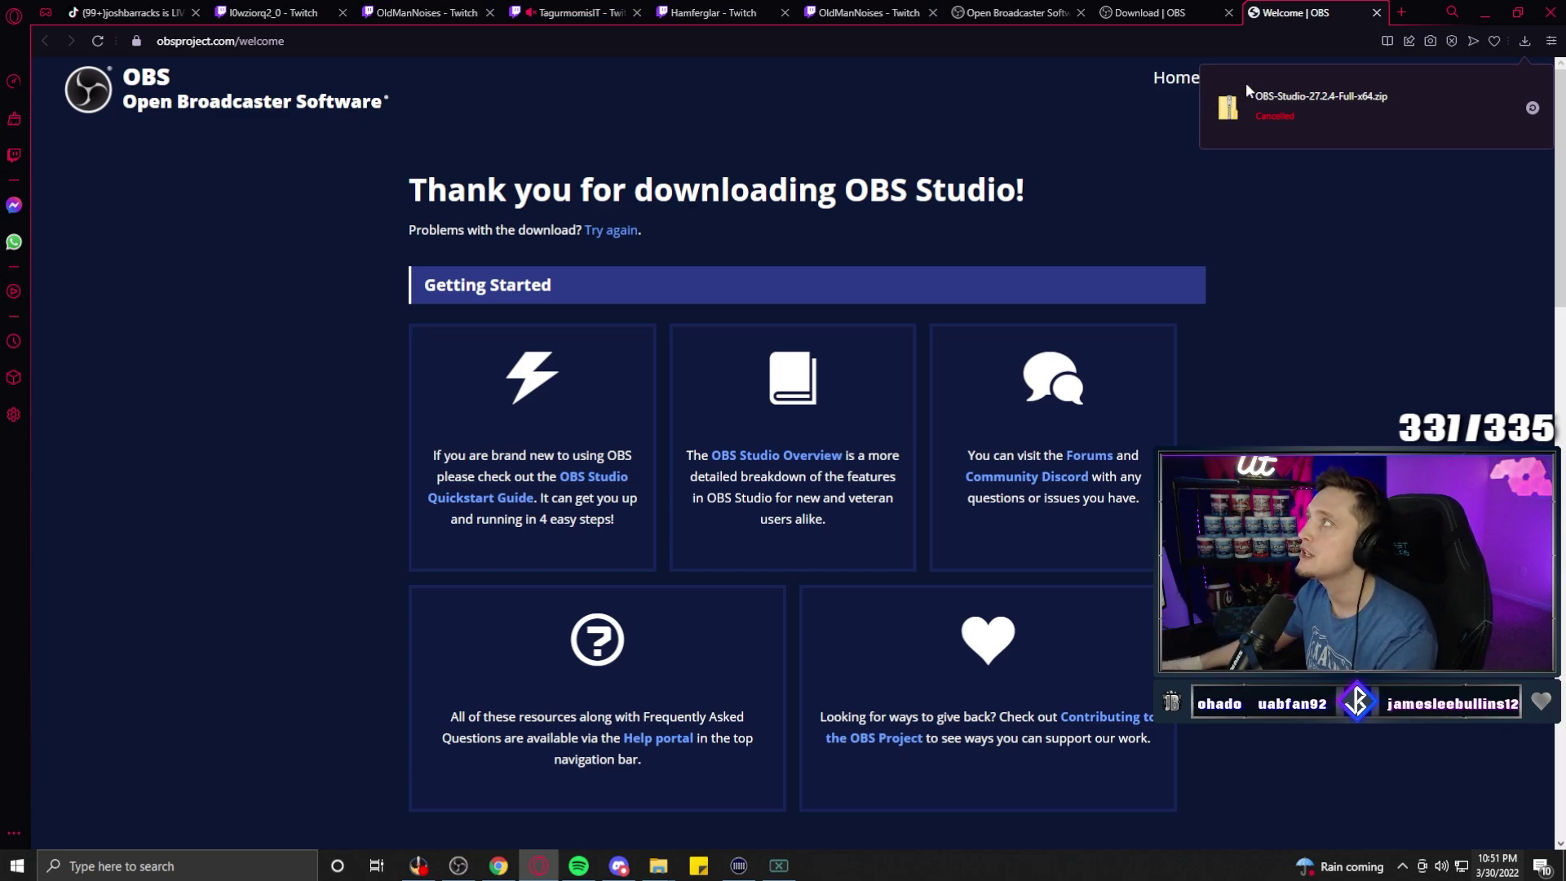
# Minimize the open windows and open the properties of the obs64 shortcut on the desktop
pyautogui.click(1487, 12)
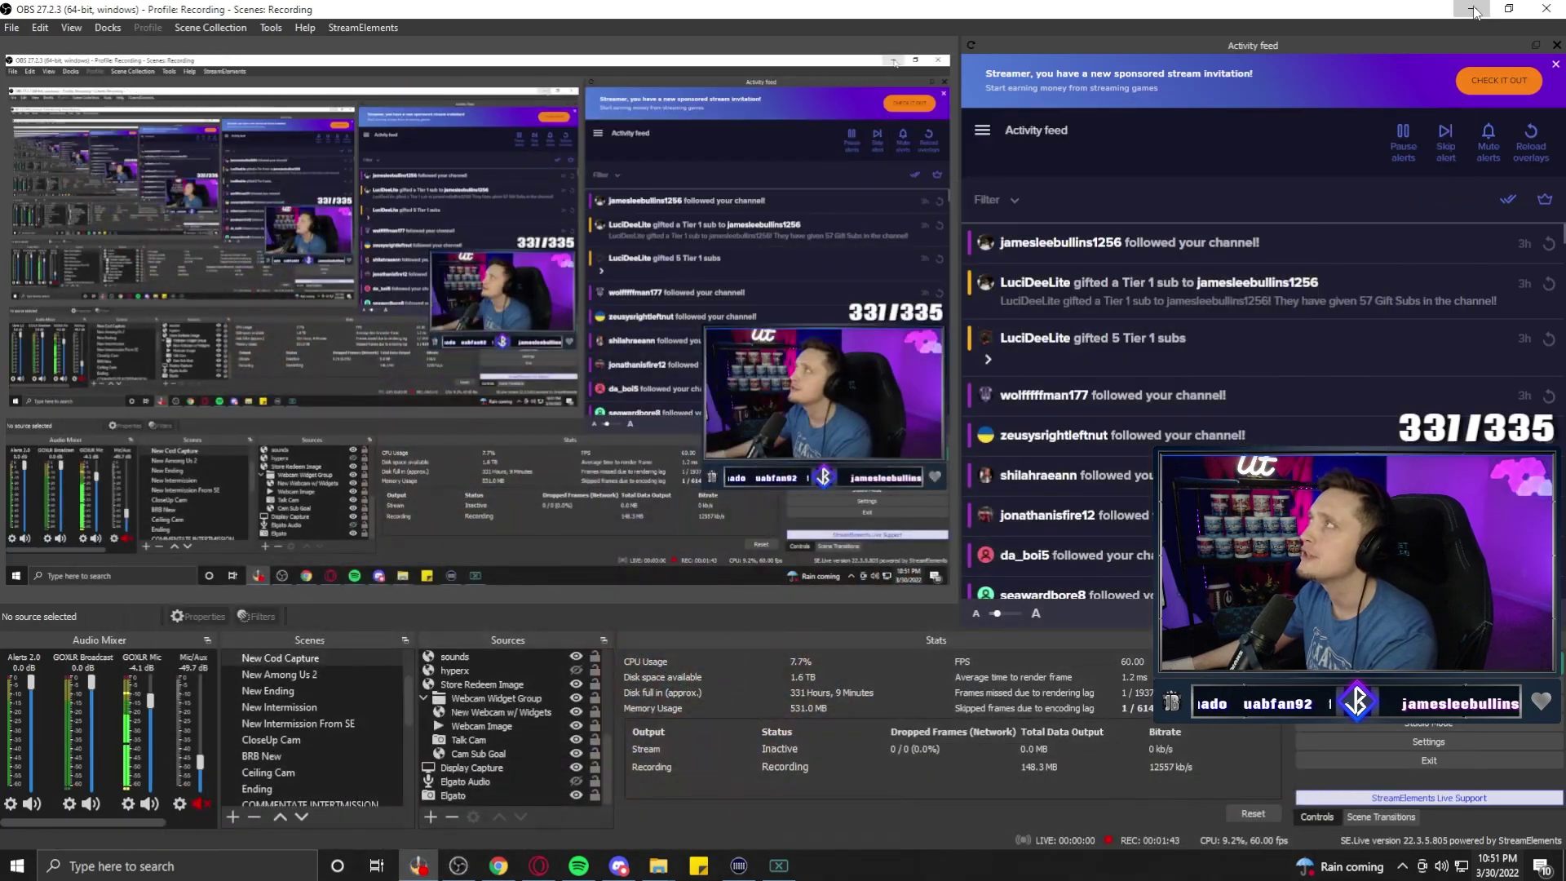
pyautogui.click(1475, 11)
pyautogui.click(1462, 13)
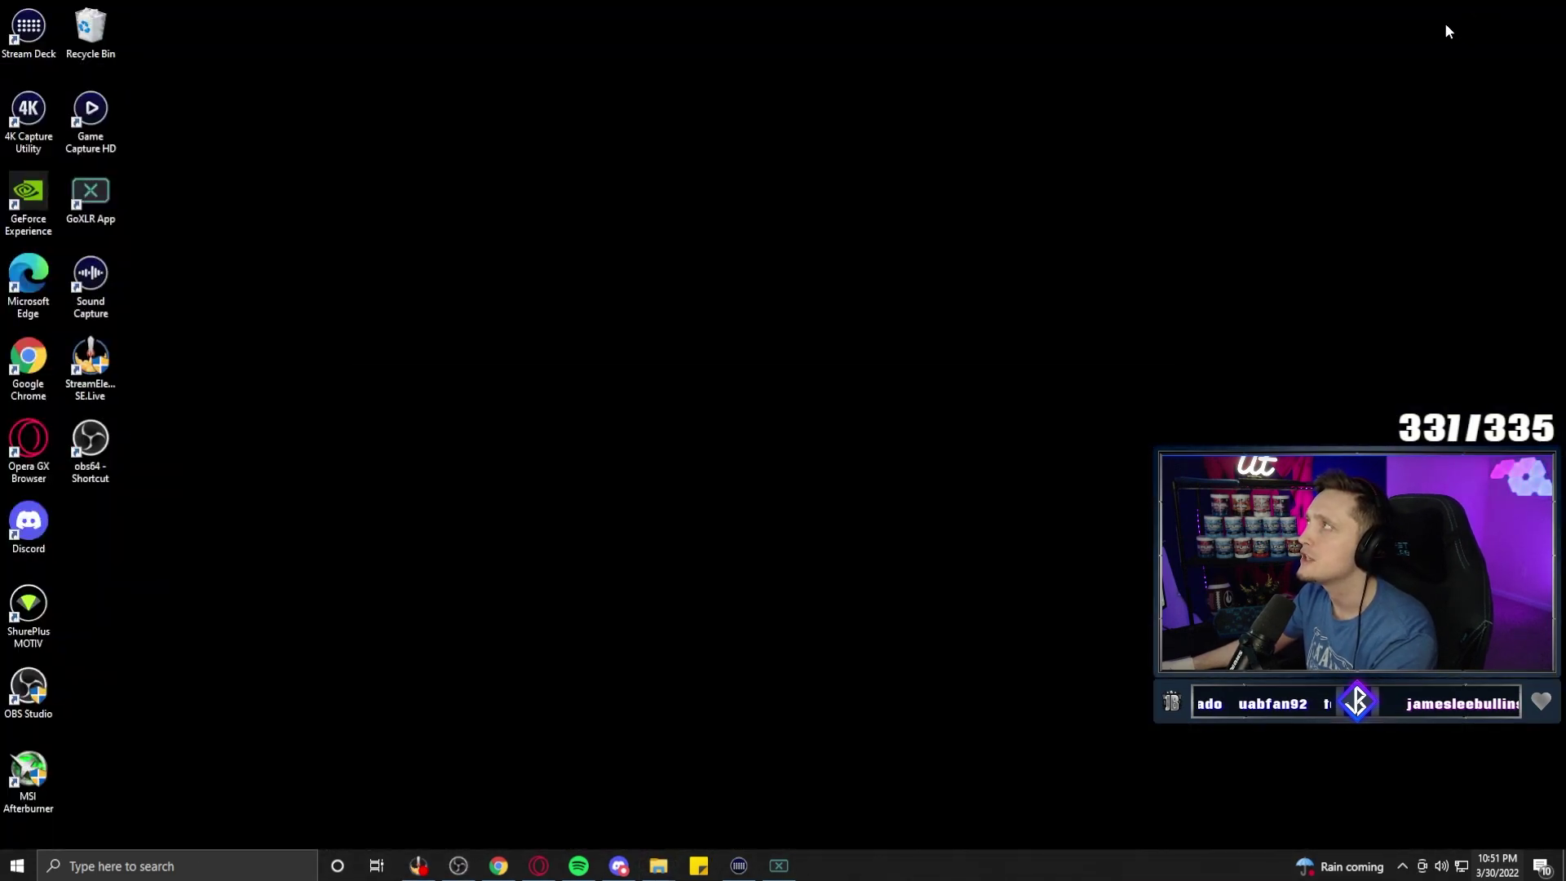
pyautogui.click(99, 459)
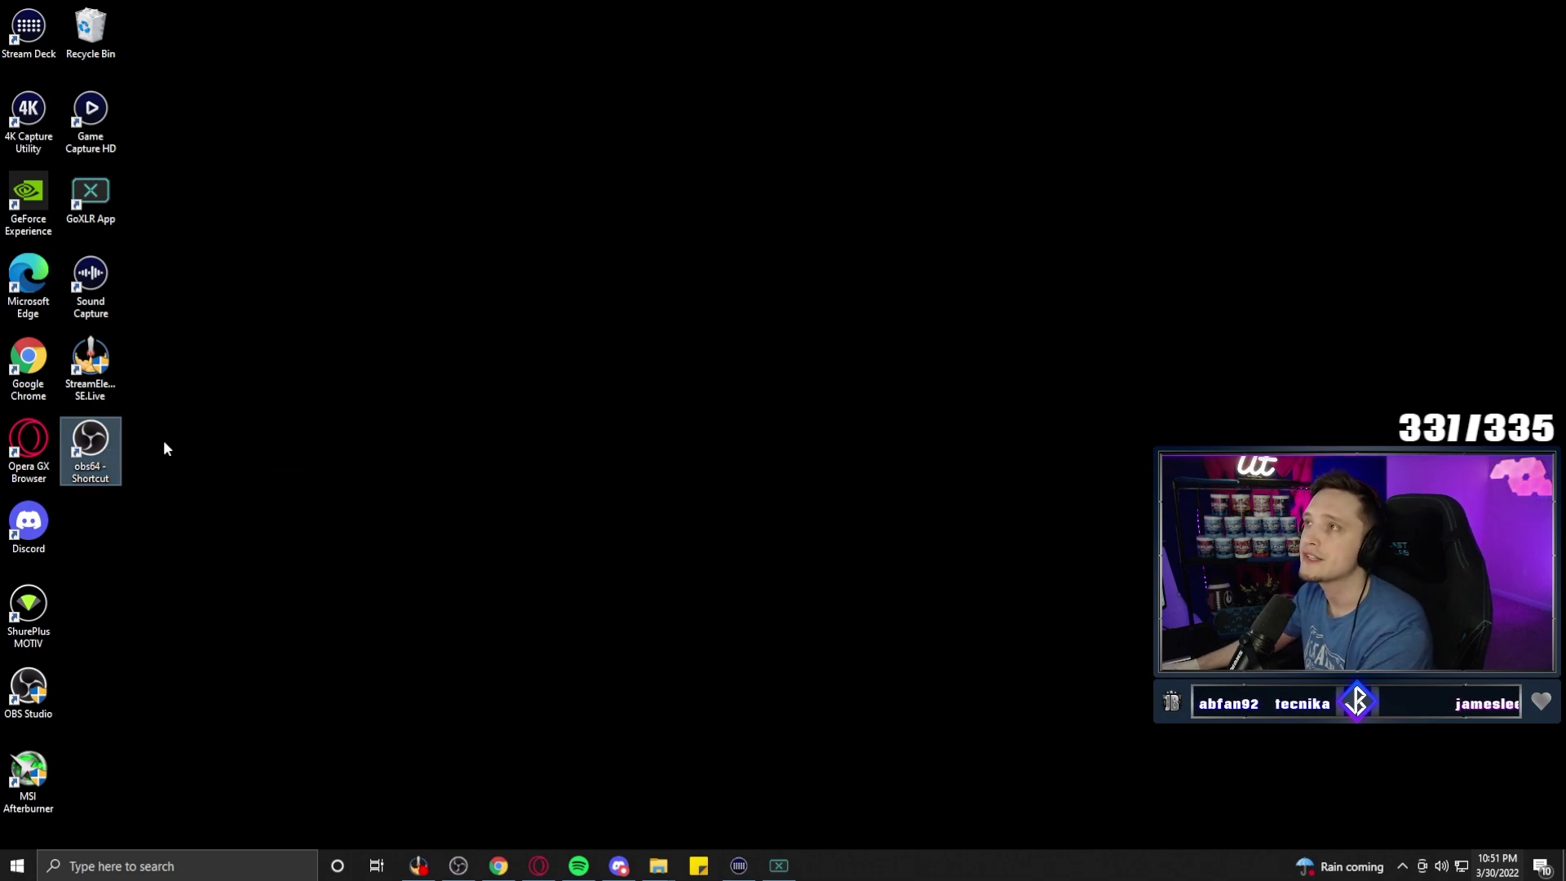
pyautogui.rightClick(95, 453)
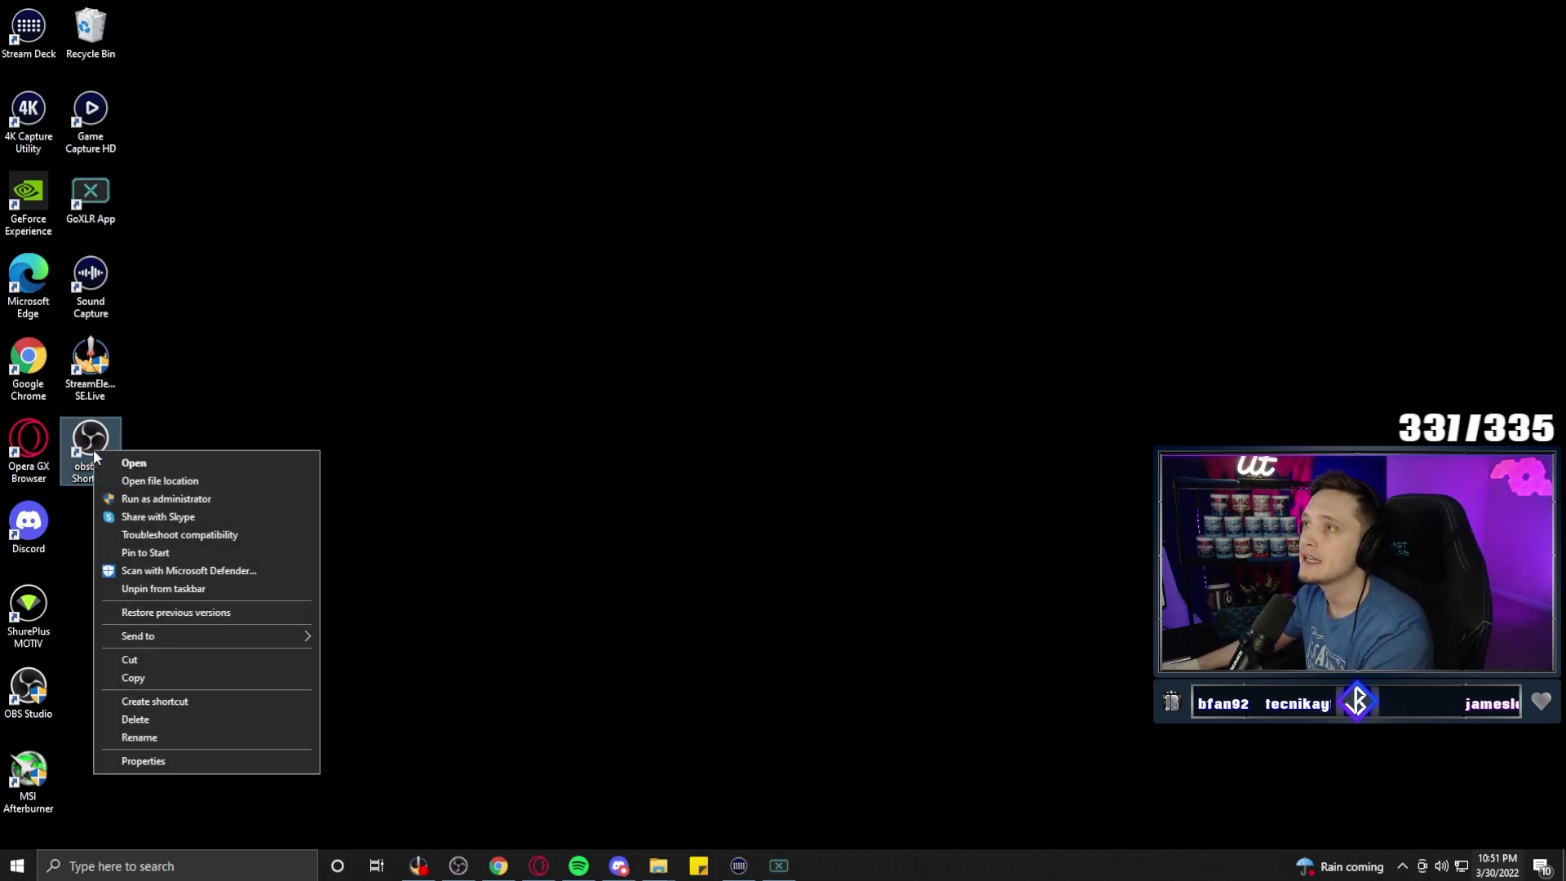
pyautogui.click(145, 761)
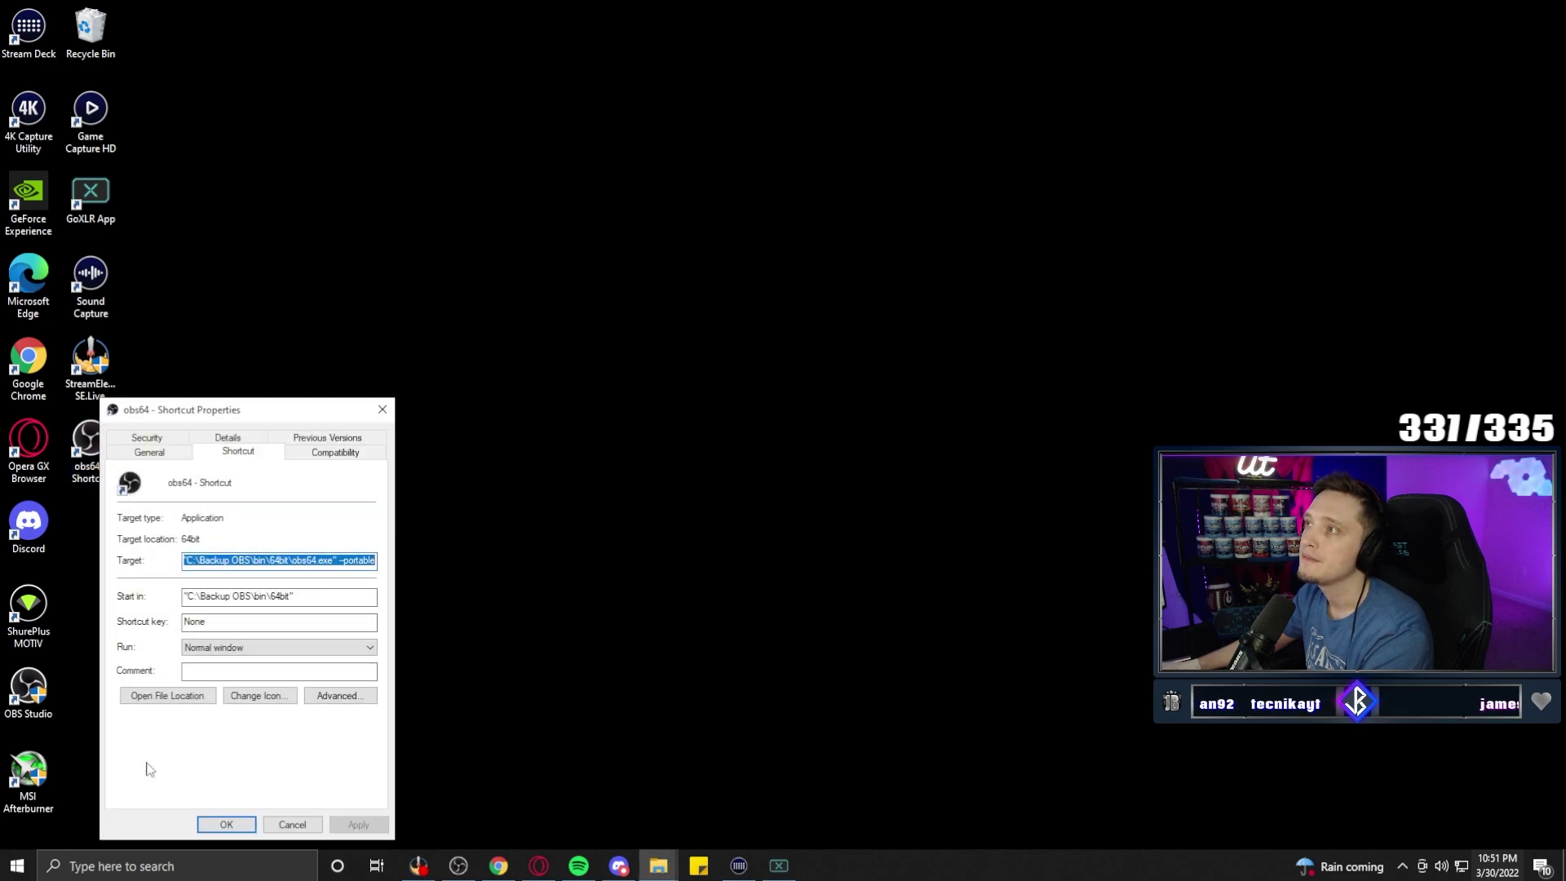
# Retype the portable launch option at the end of the obs64 shortcut's target path, and close the properties without saving
pyautogui.click(190, 561)
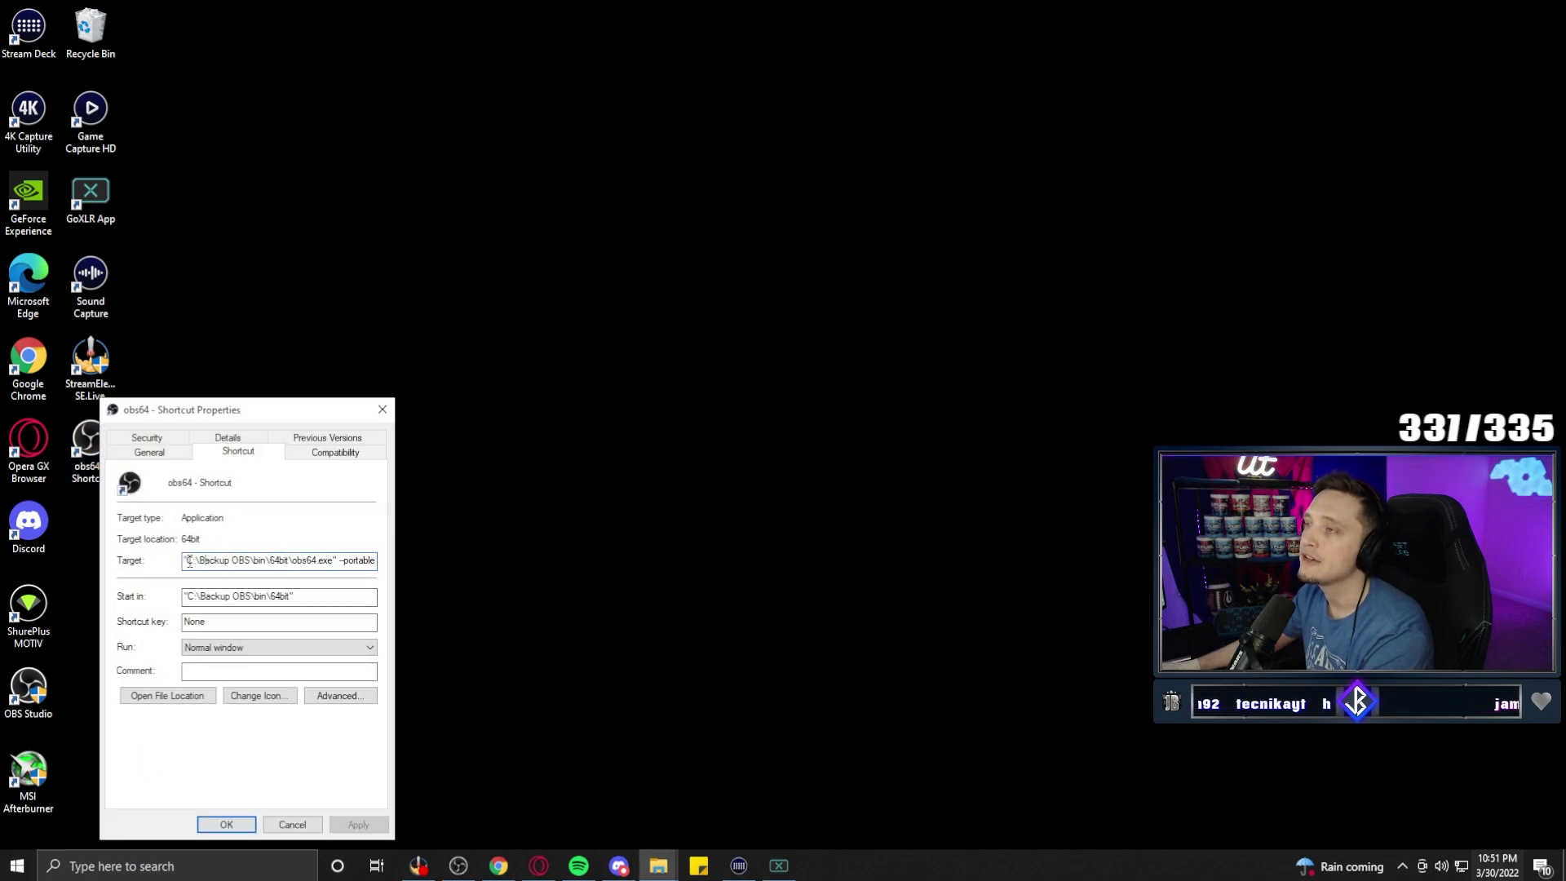
pyautogui.press('Home')
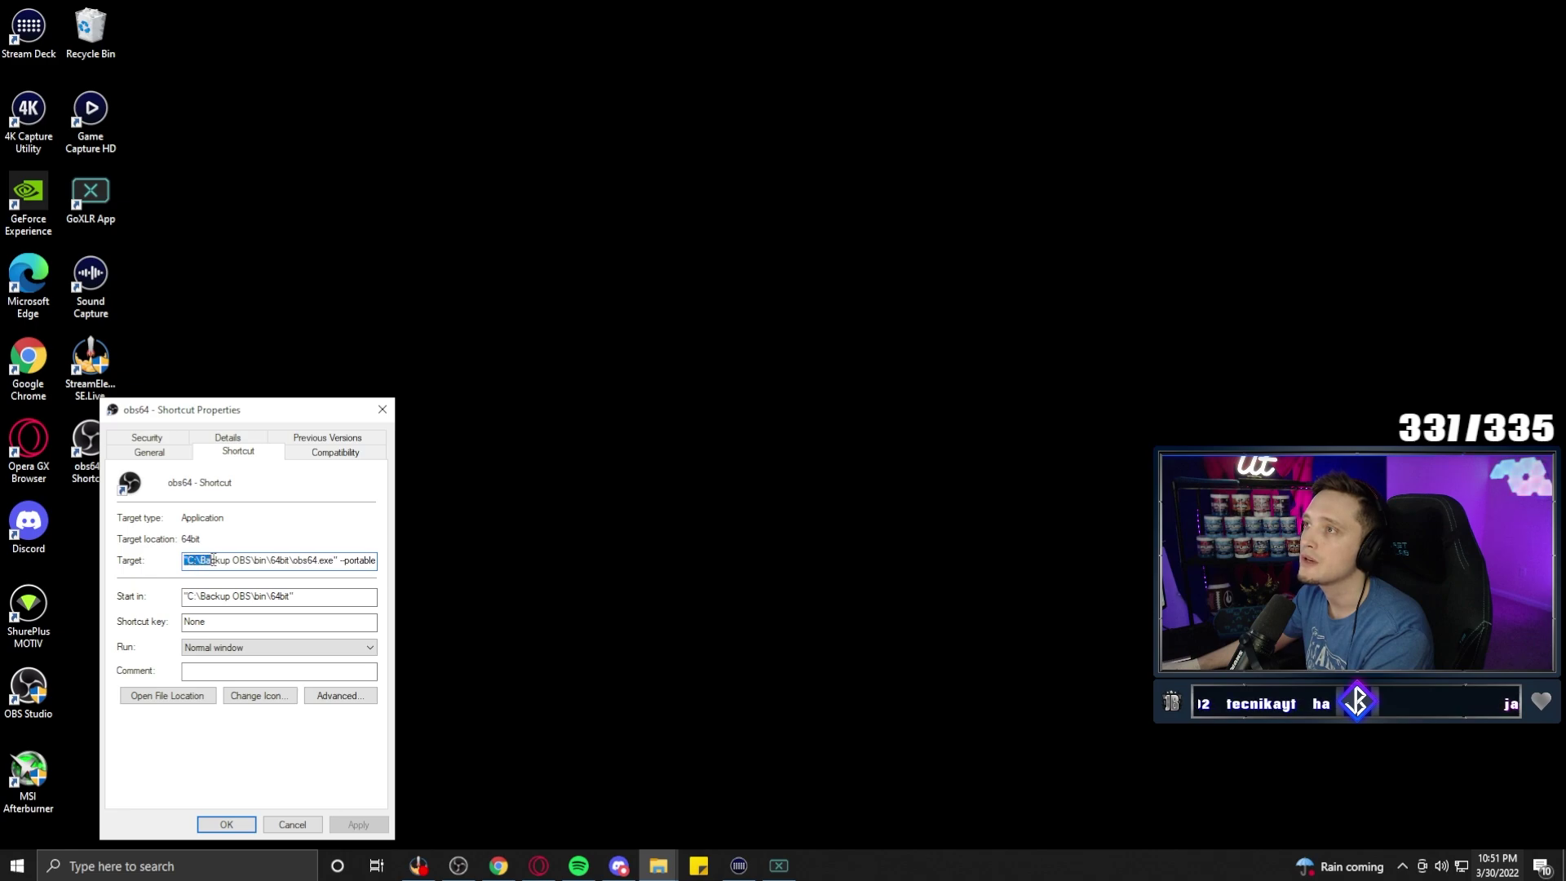
pyautogui.moveTo(258, 562); pyautogui.dragTo(338, 565)
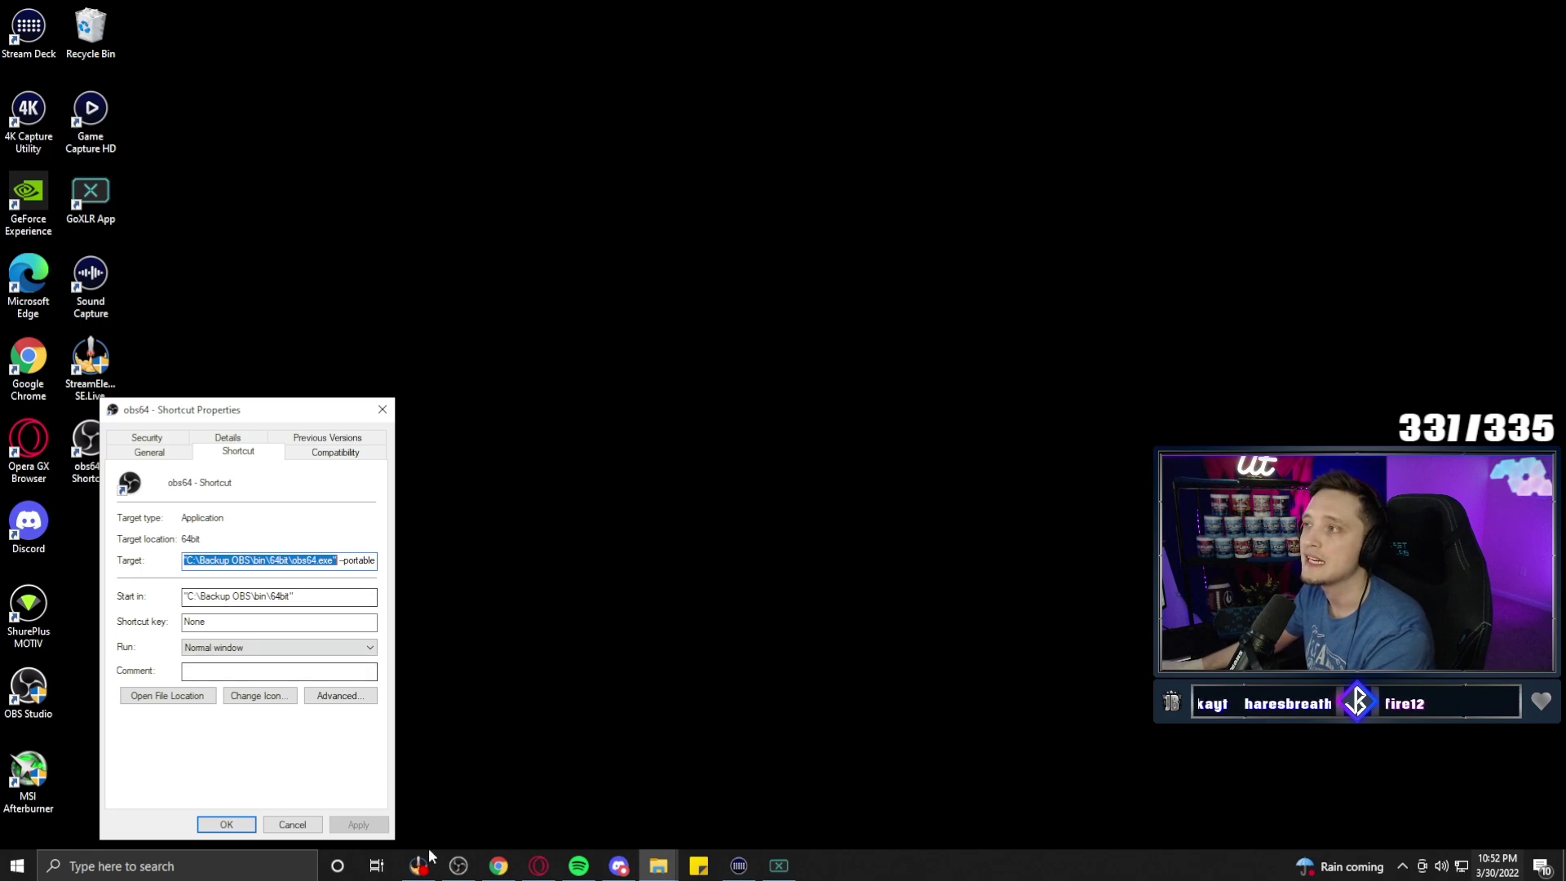
pyautogui.moveTo(419, 870)
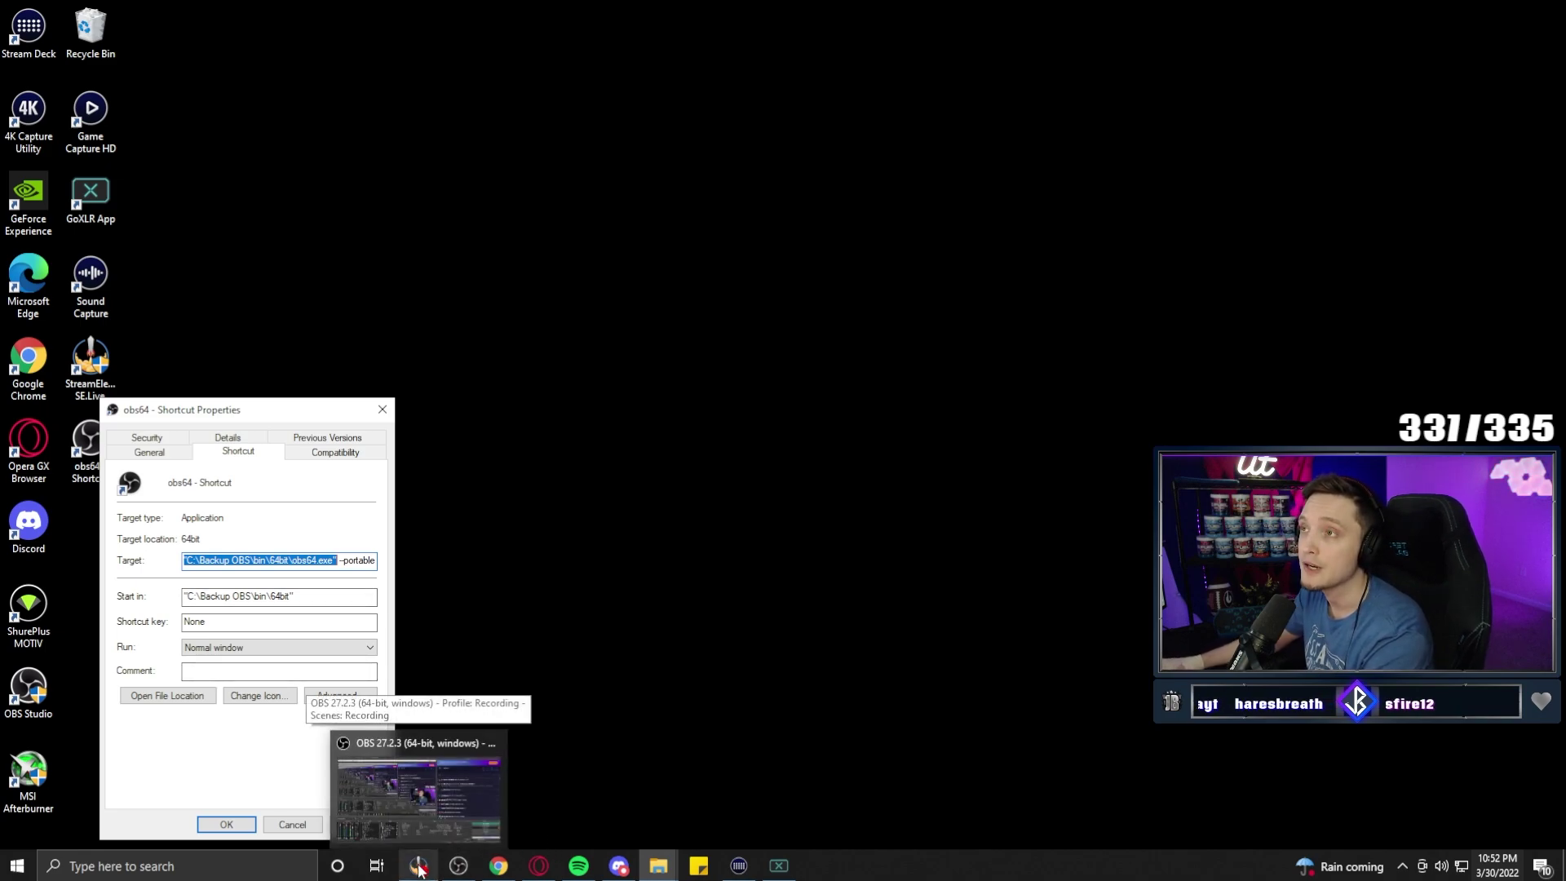
pyautogui.click(338, 563)
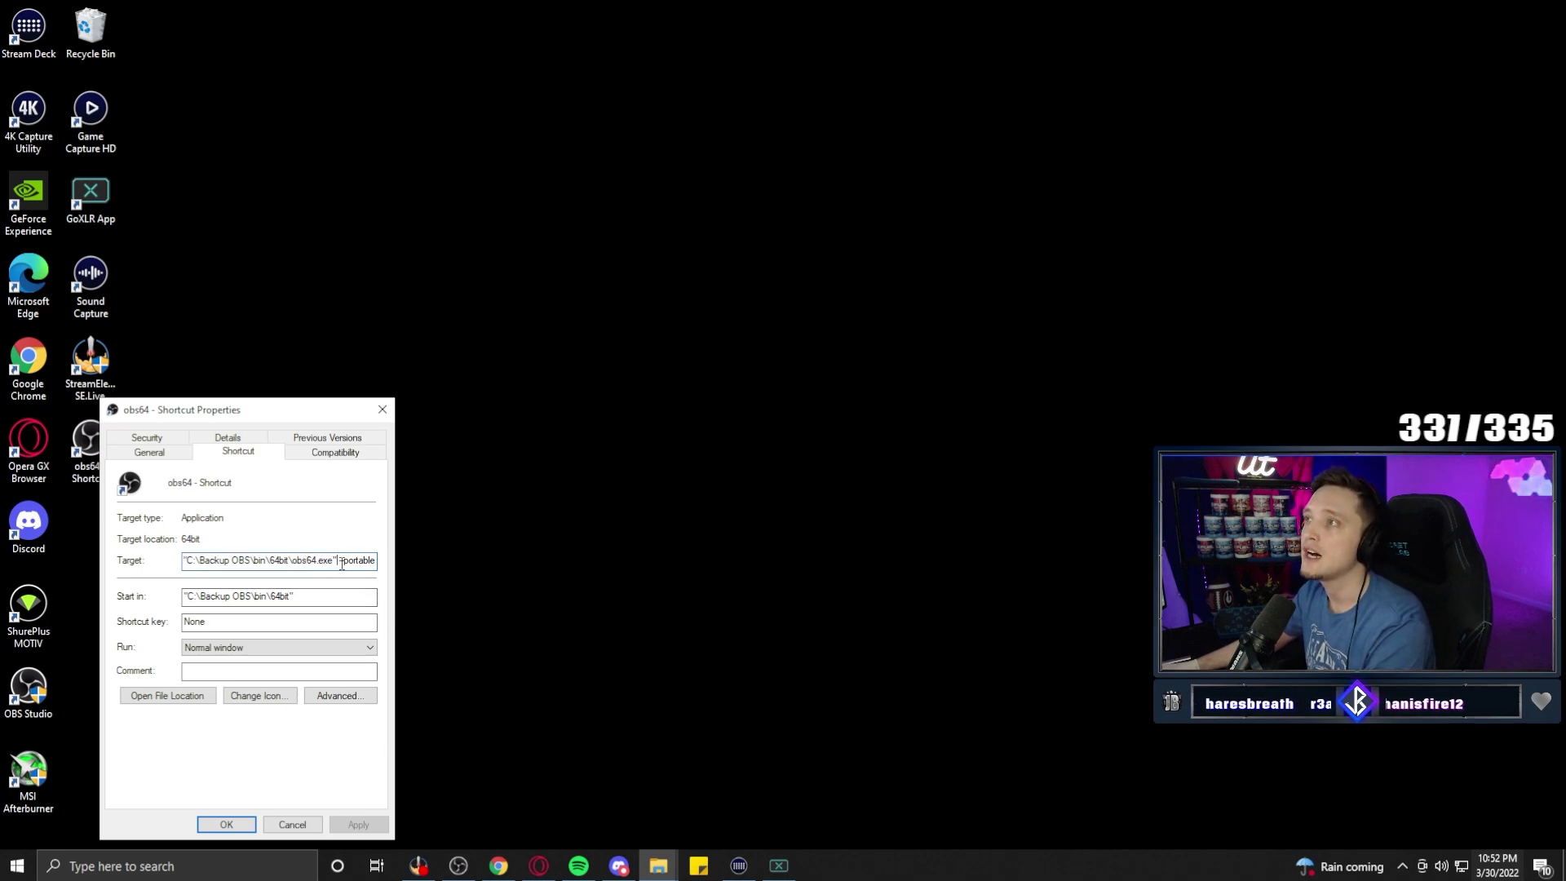
pyautogui.moveTo(338, 563); pyautogui.dragTo(394, 561)
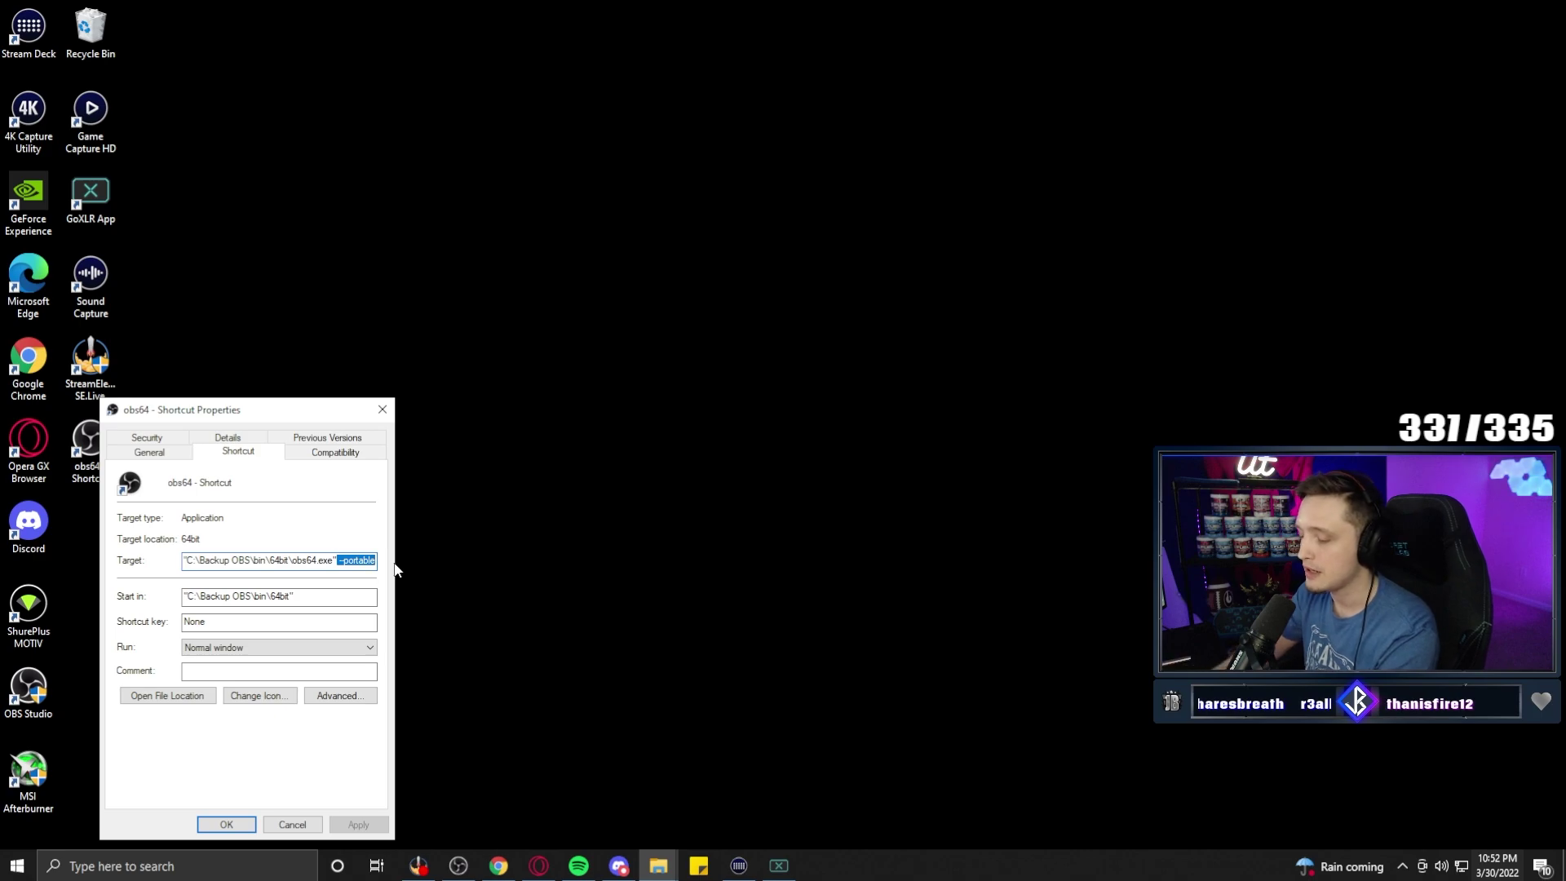
pyautogui.press('BackSpace')
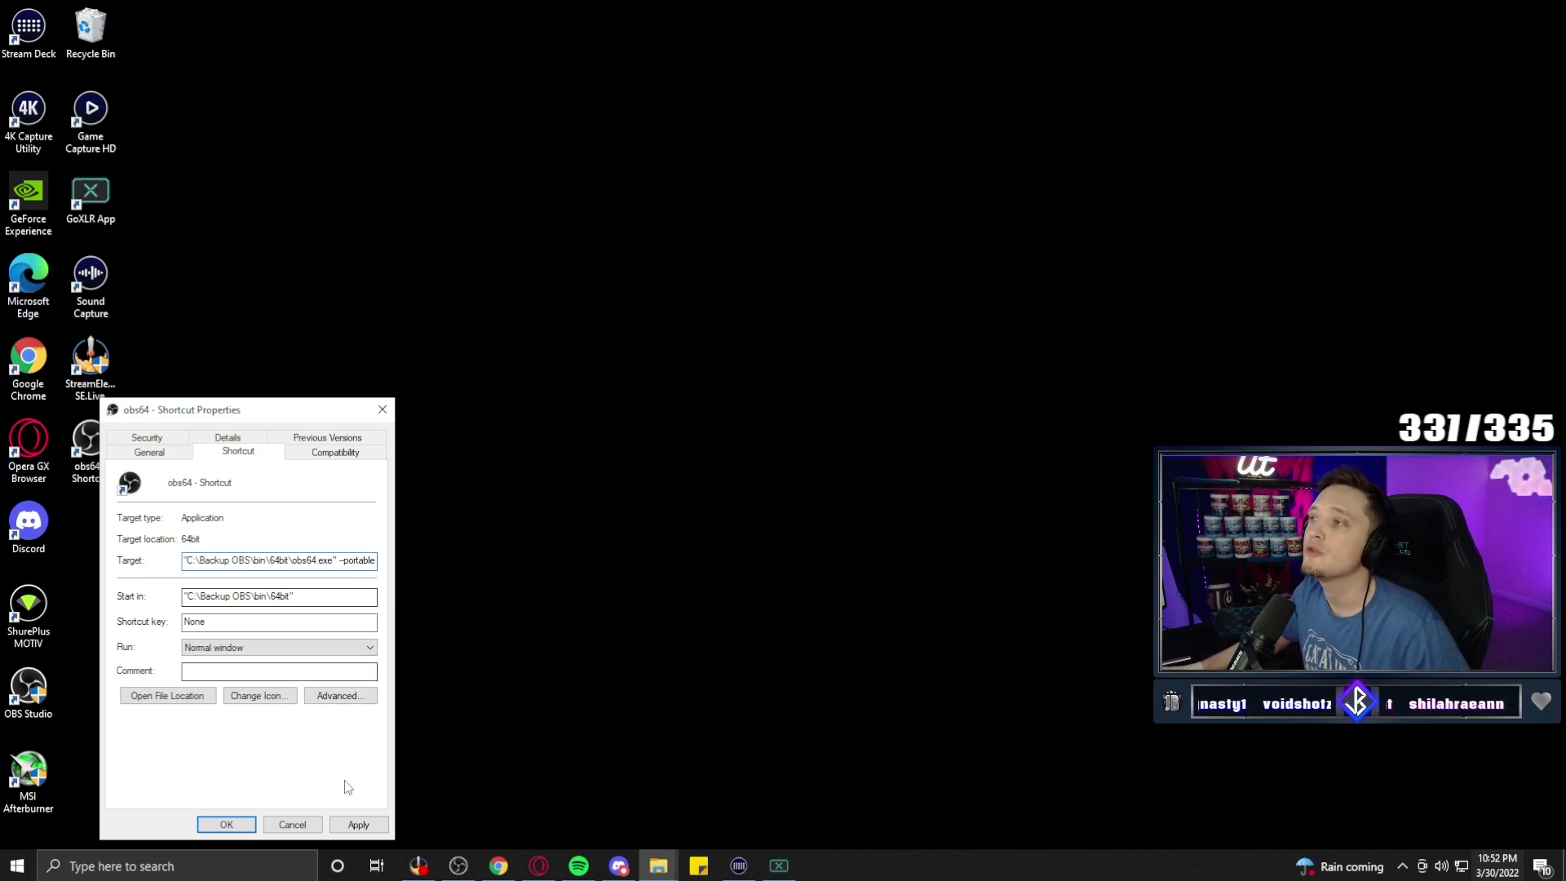
pyautogui.click(311, 825)
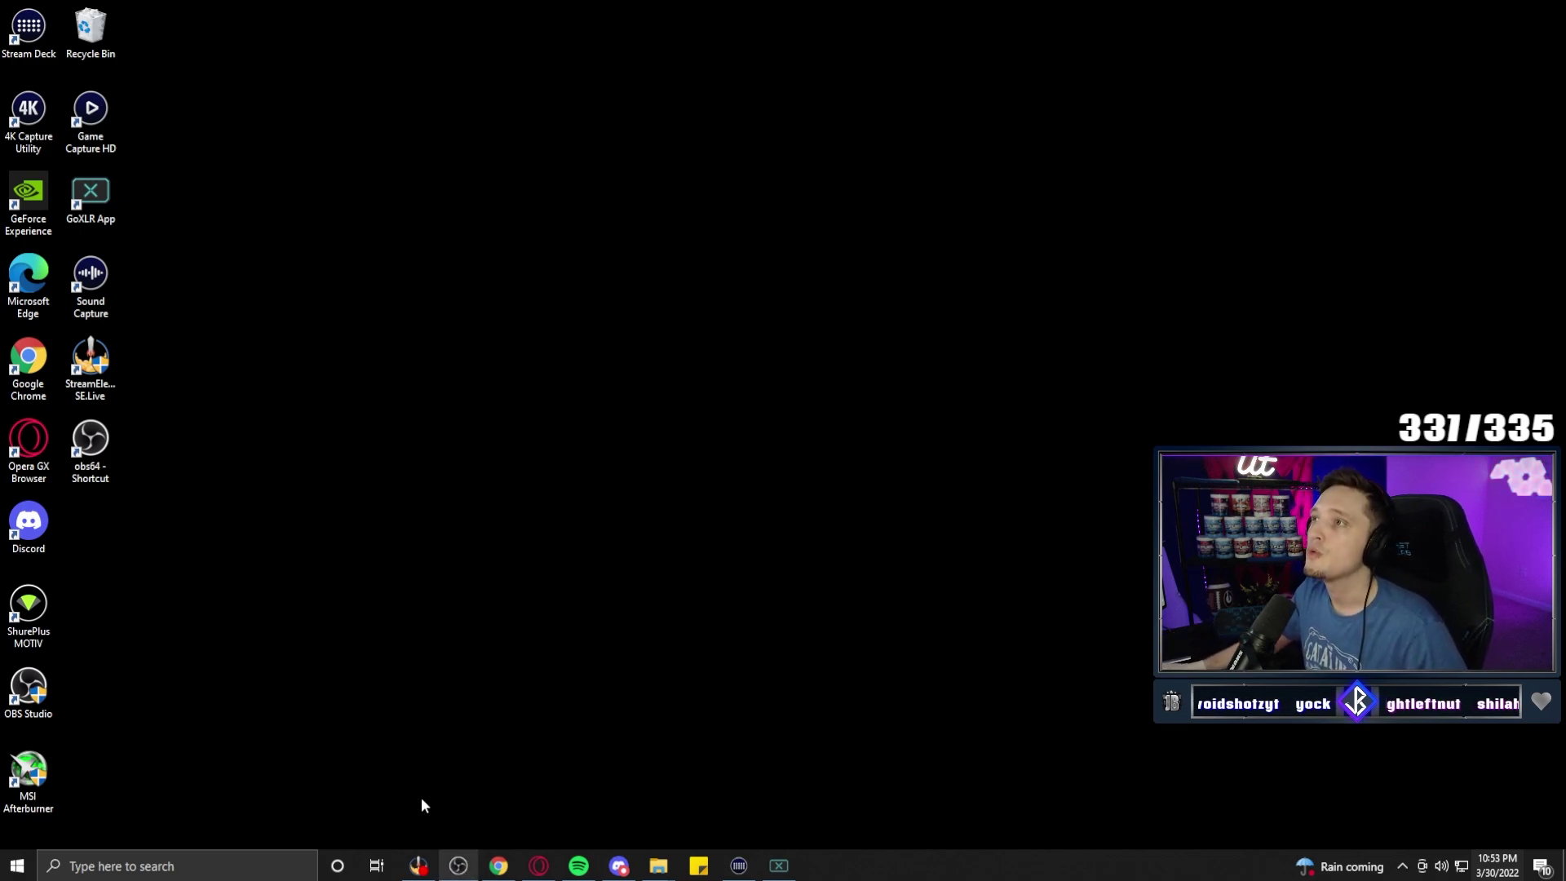
# Reduce the height of the portable OBS window, and bring up and minimize the recording OBS for comparison
pyautogui.click(459, 865)
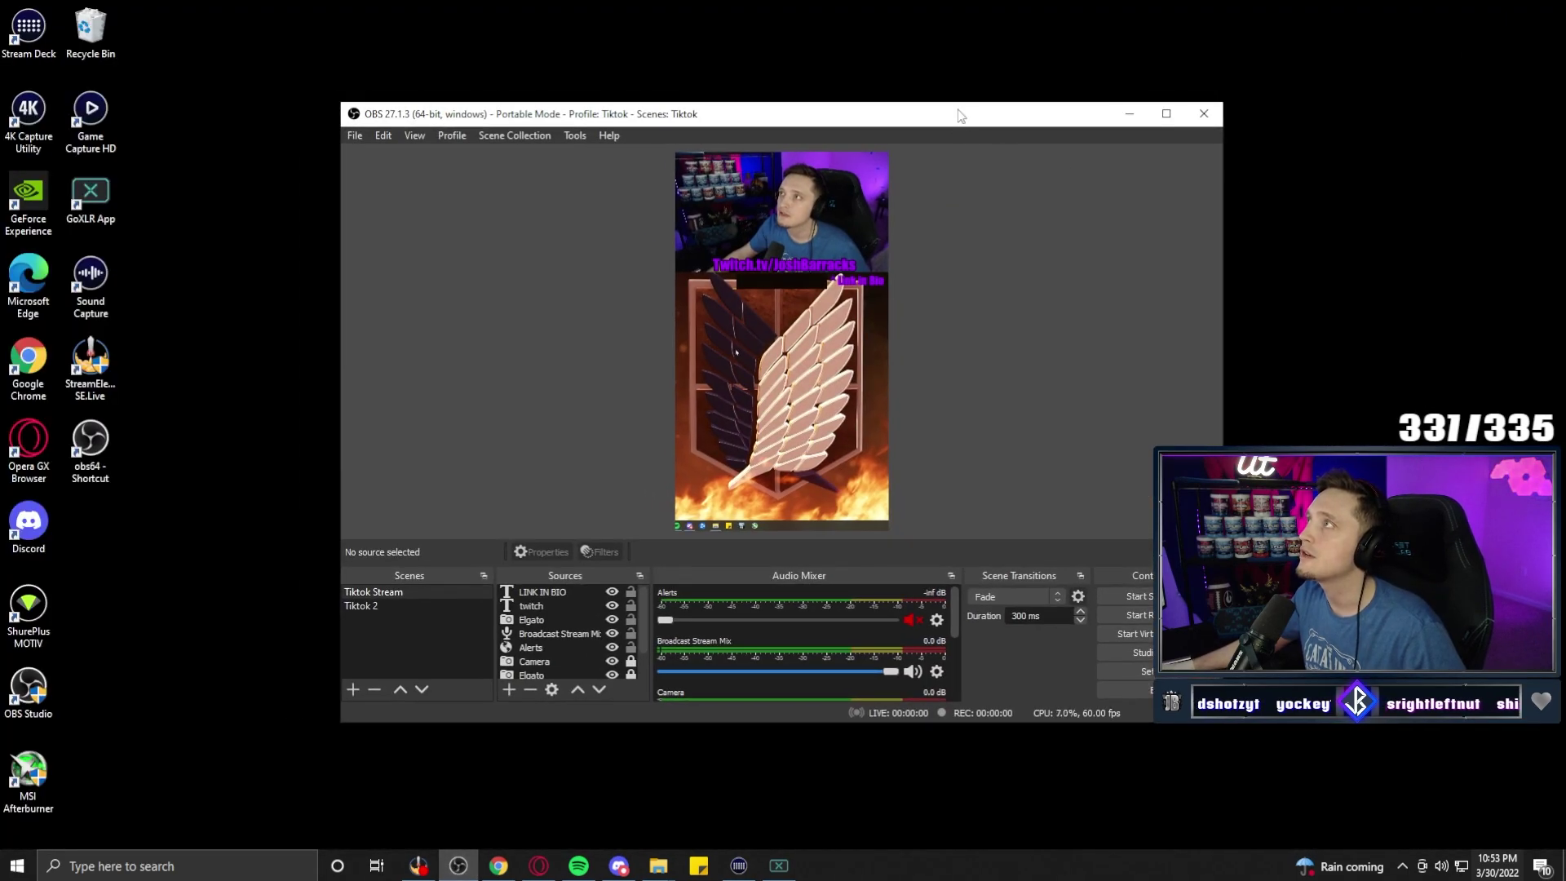
pyautogui.moveTo(959, 104); pyautogui.dragTo(947, 545)
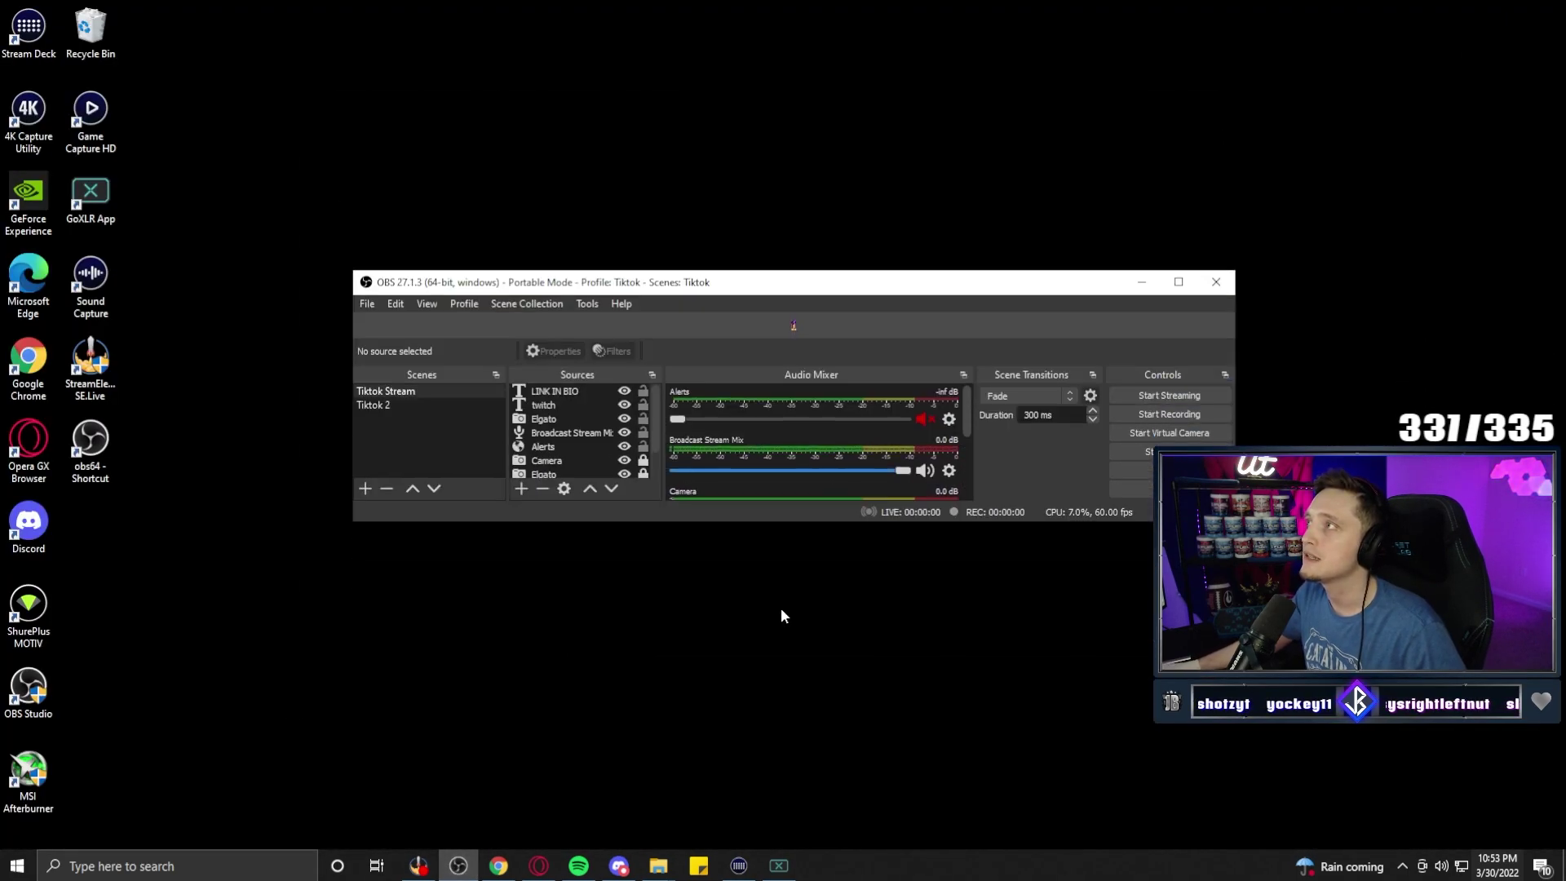
pyautogui.click(418, 865)
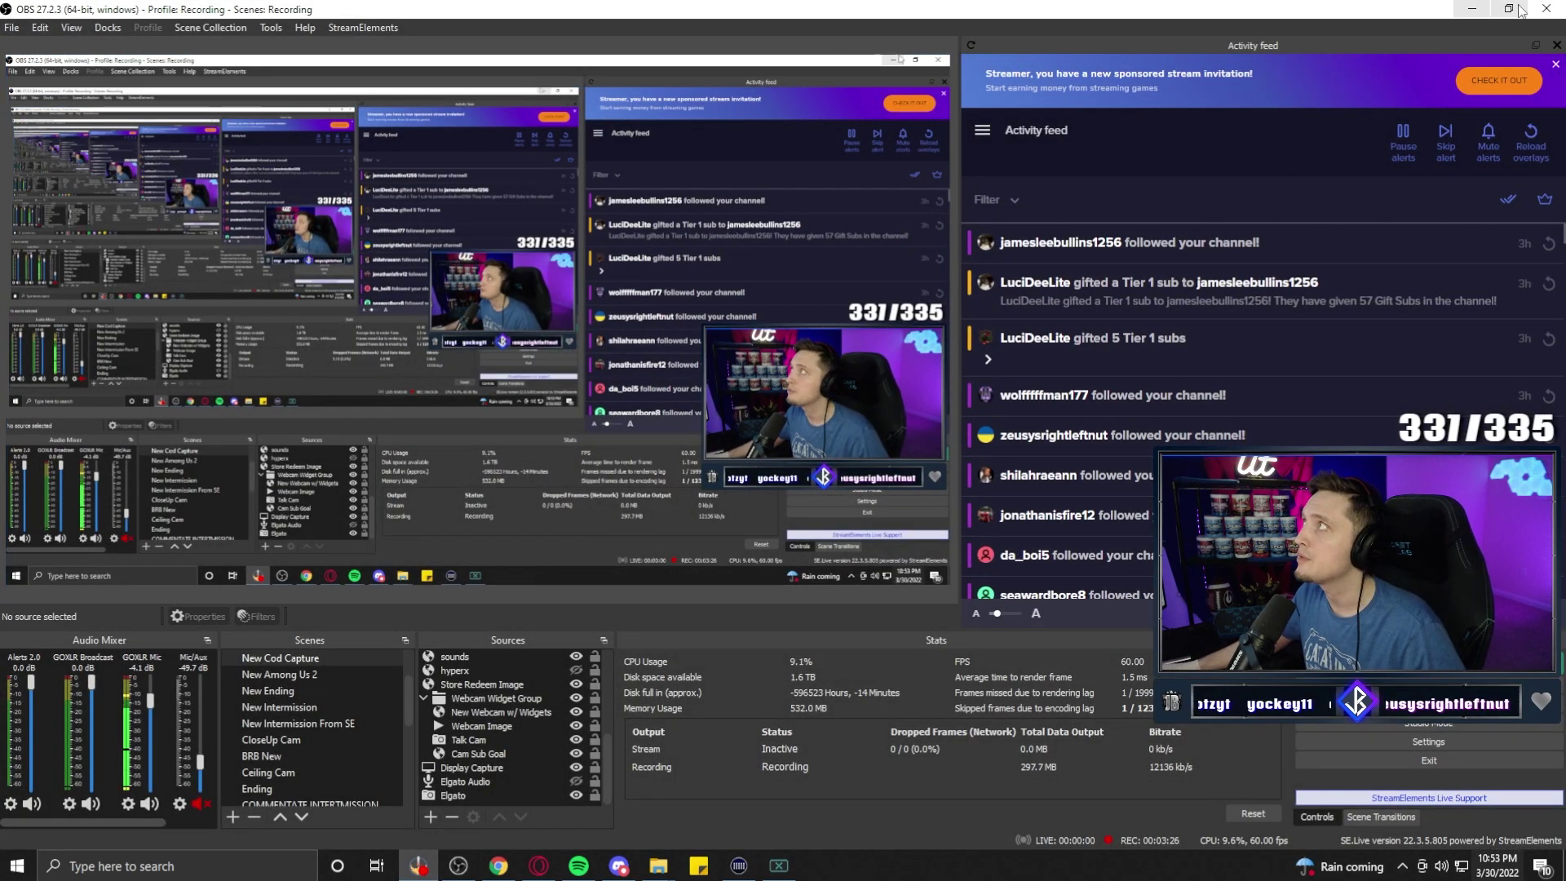
pyautogui.click(1474, 8)
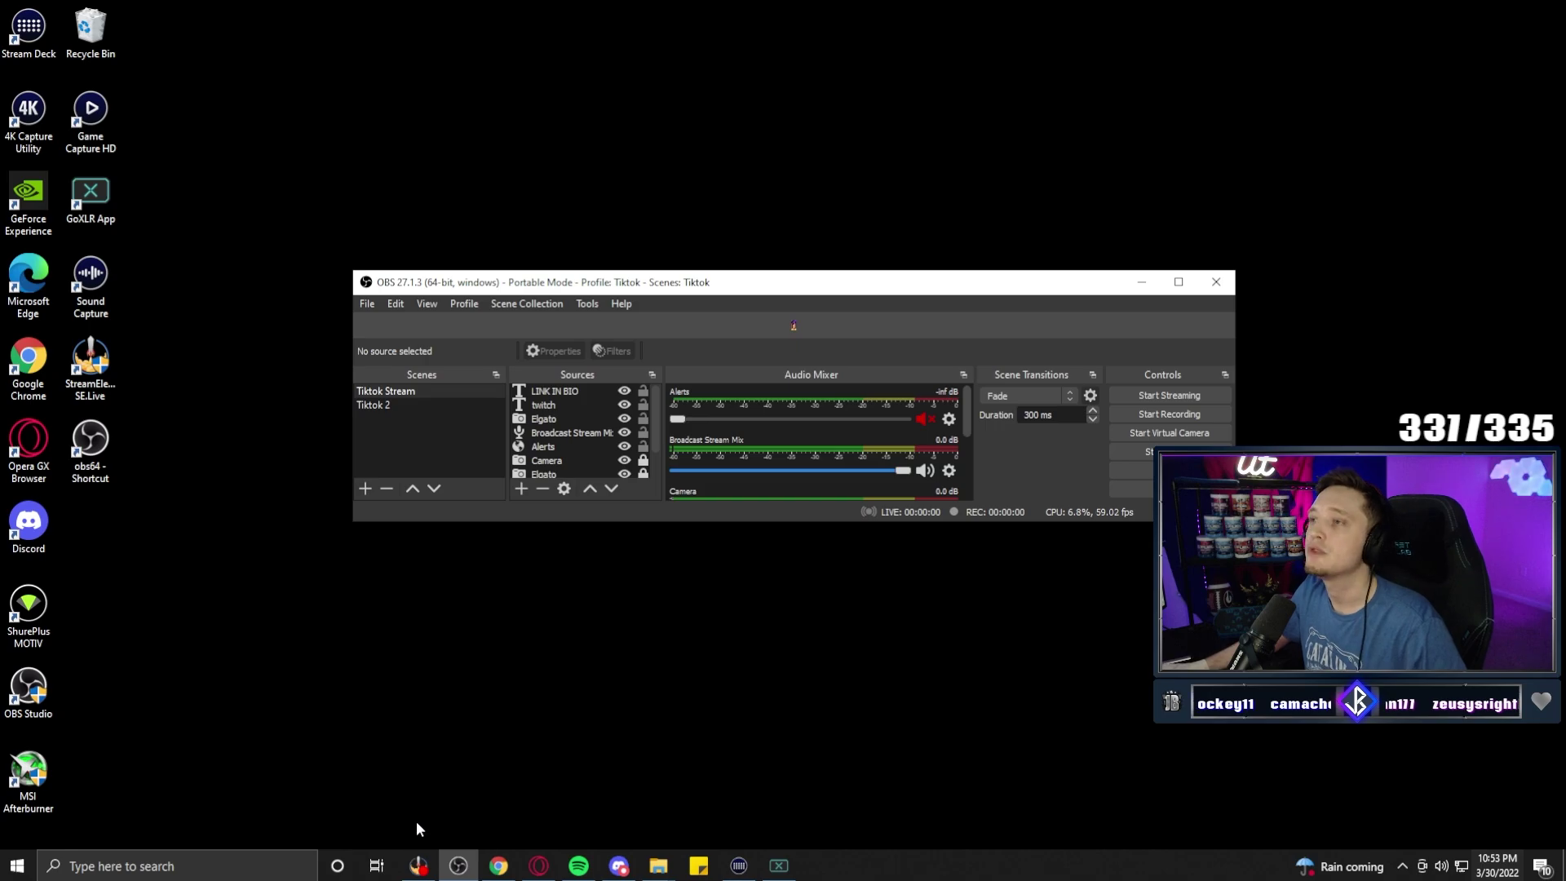
pyautogui.click(417, 865)
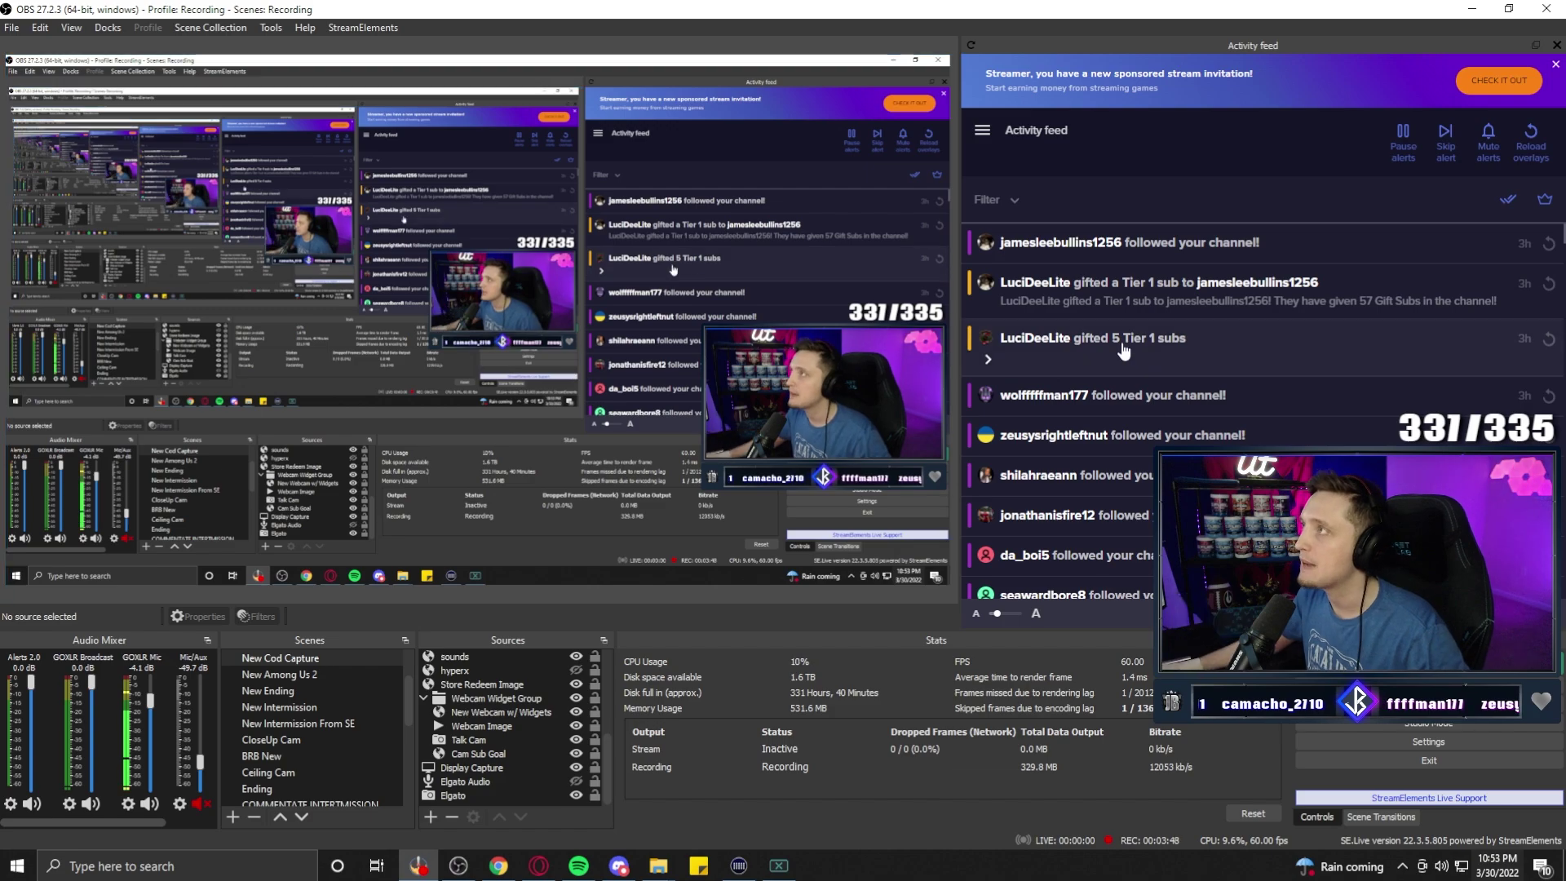
pyautogui.click(1505, 11)
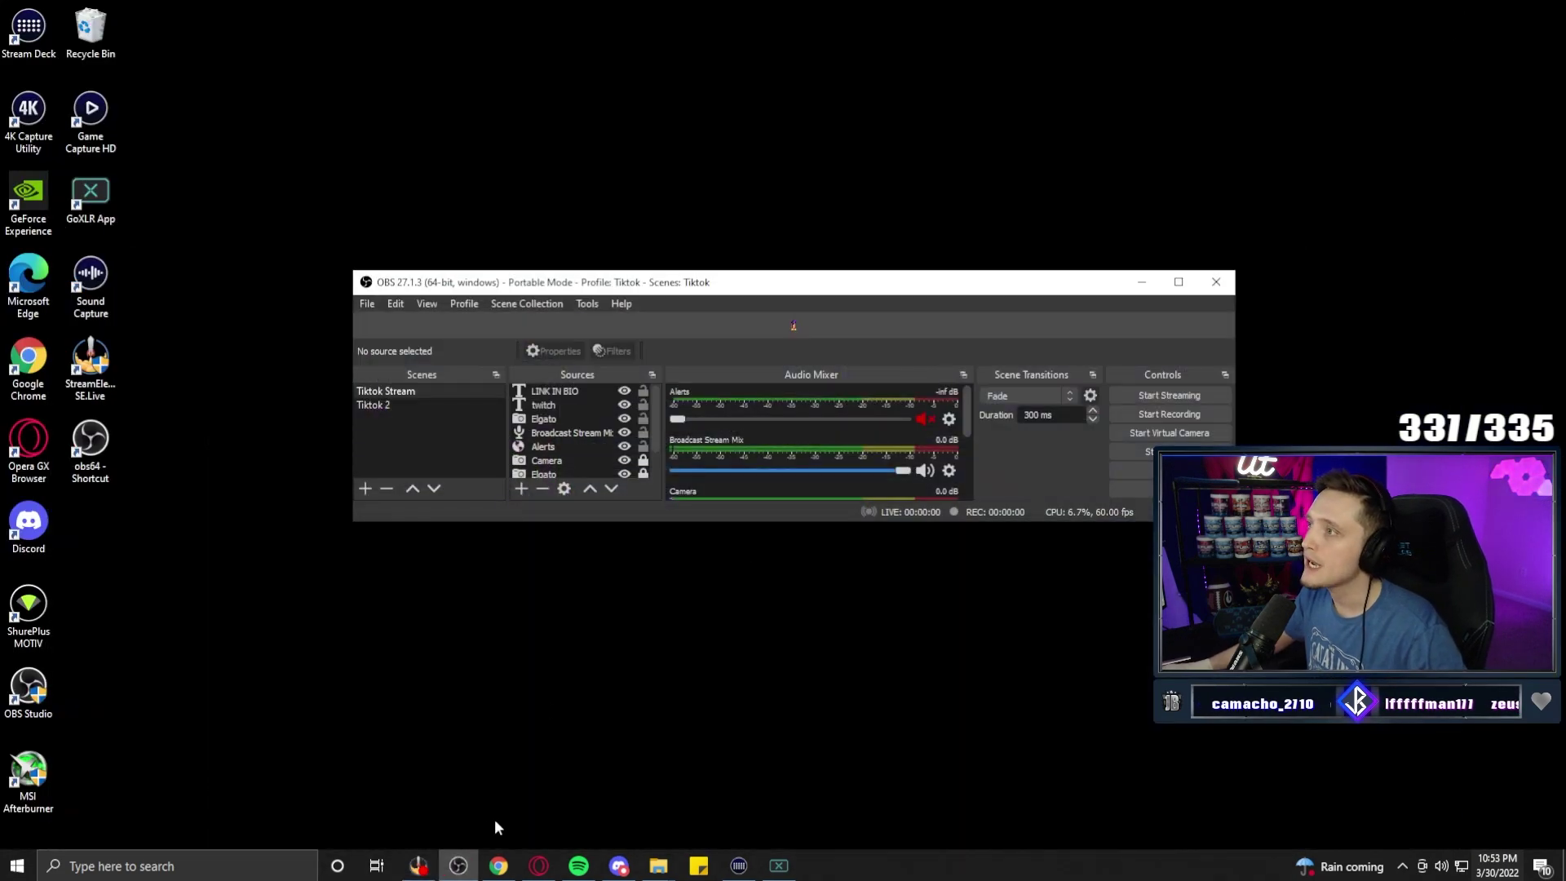
# Stretch the portable OBS window up to the screen's upper edge and maximize it
pyautogui.moveTo(935, 272); pyautogui.dragTo(936, 2)
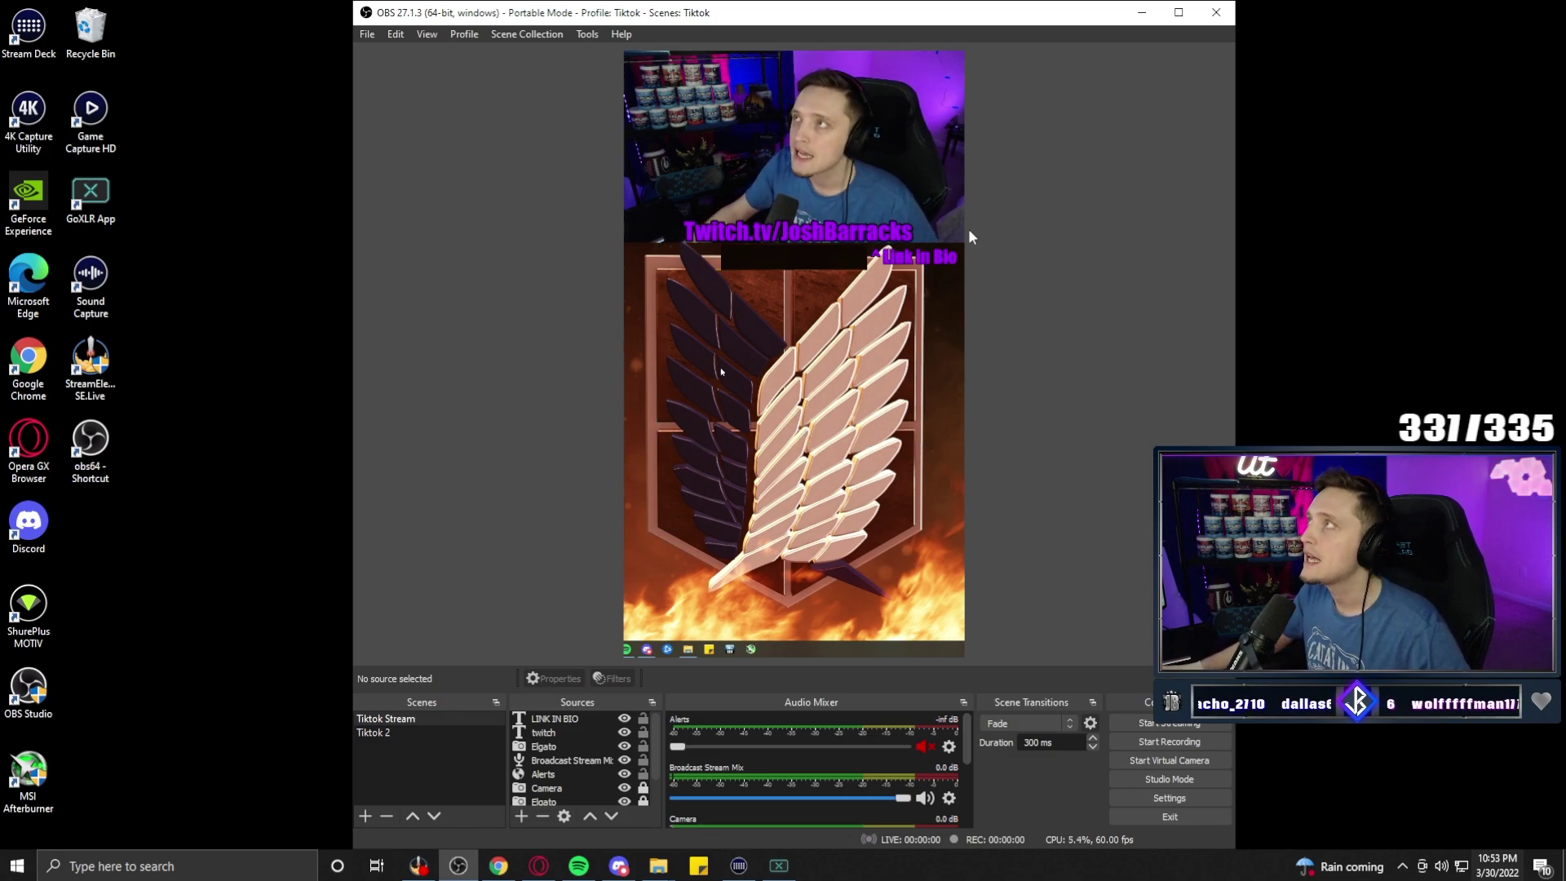
pyautogui.click(1179, 12)
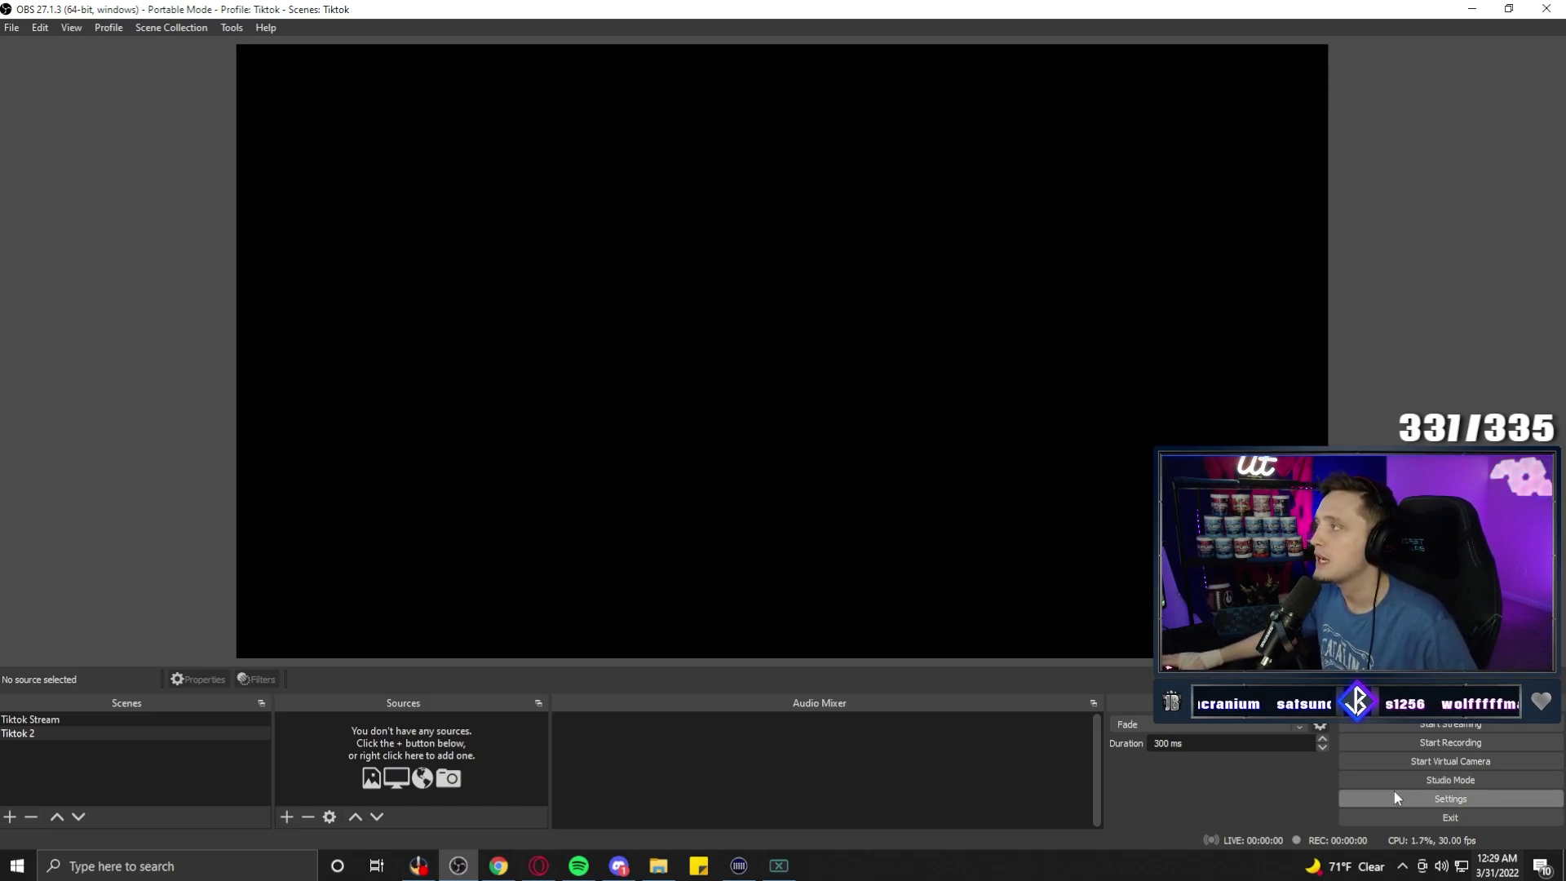
# Bring up the recording OBS briefly, then set the portable OBS's base canvas resolution to 1080x1920
pyautogui.click(417, 866)
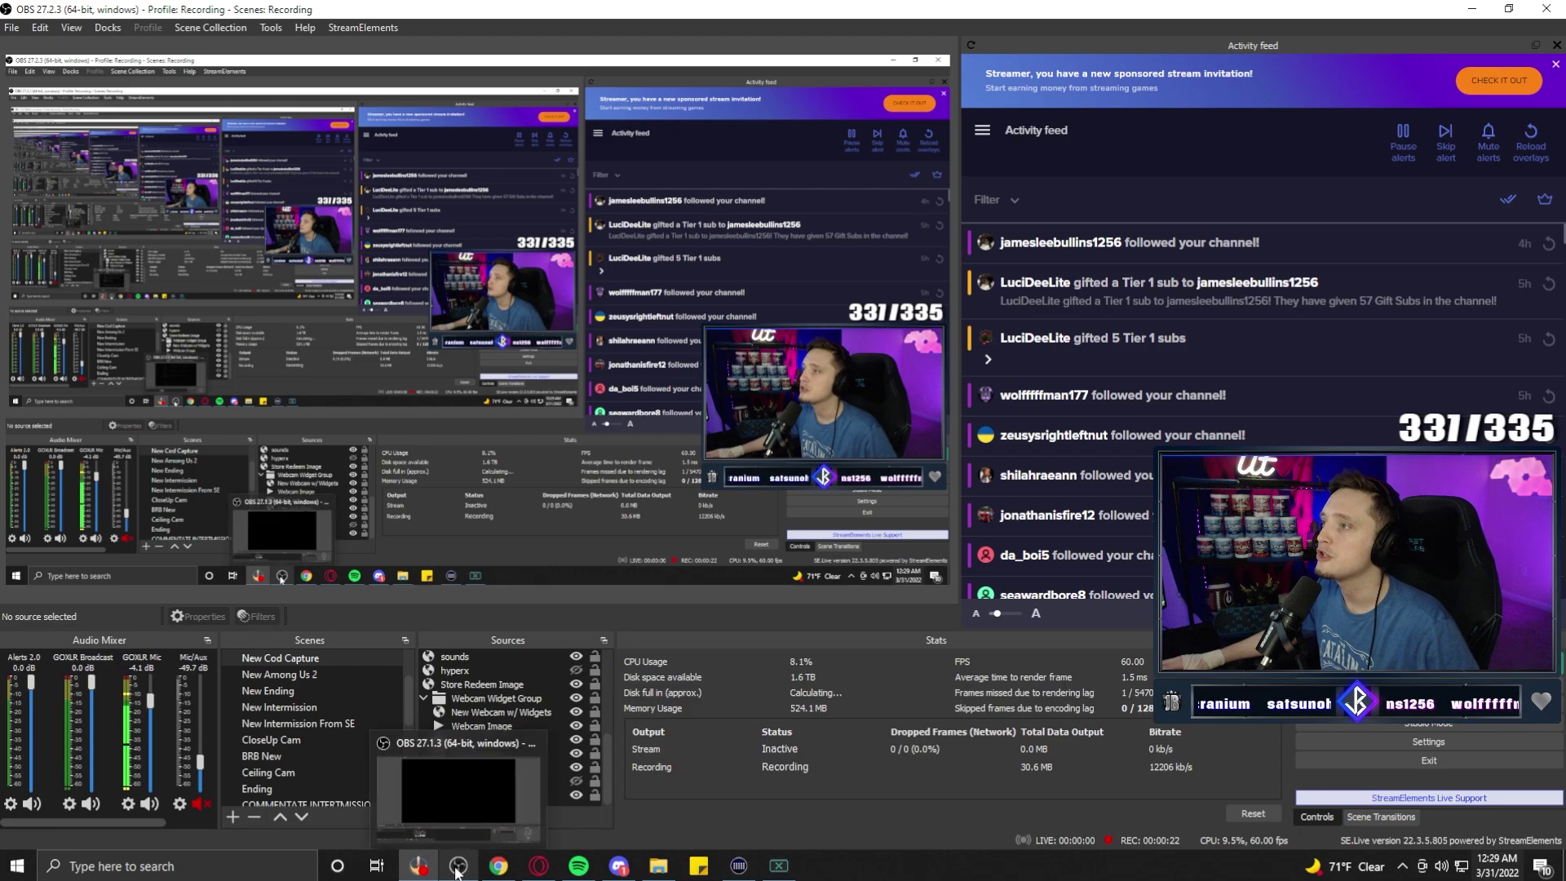
pyautogui.click(458, 867)
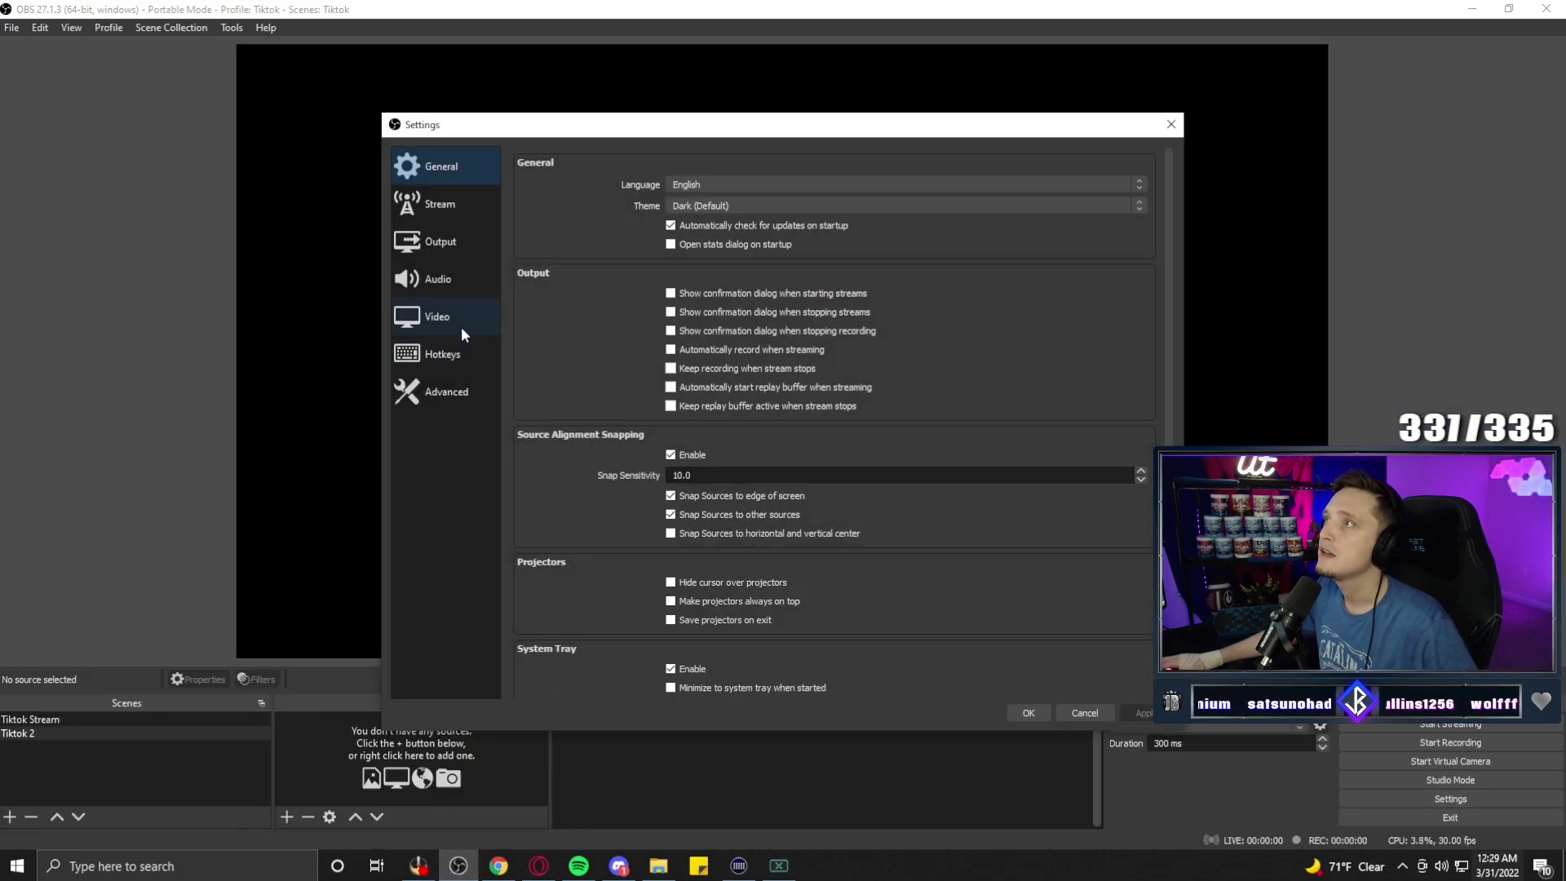
pyautogui.click(466, 325)
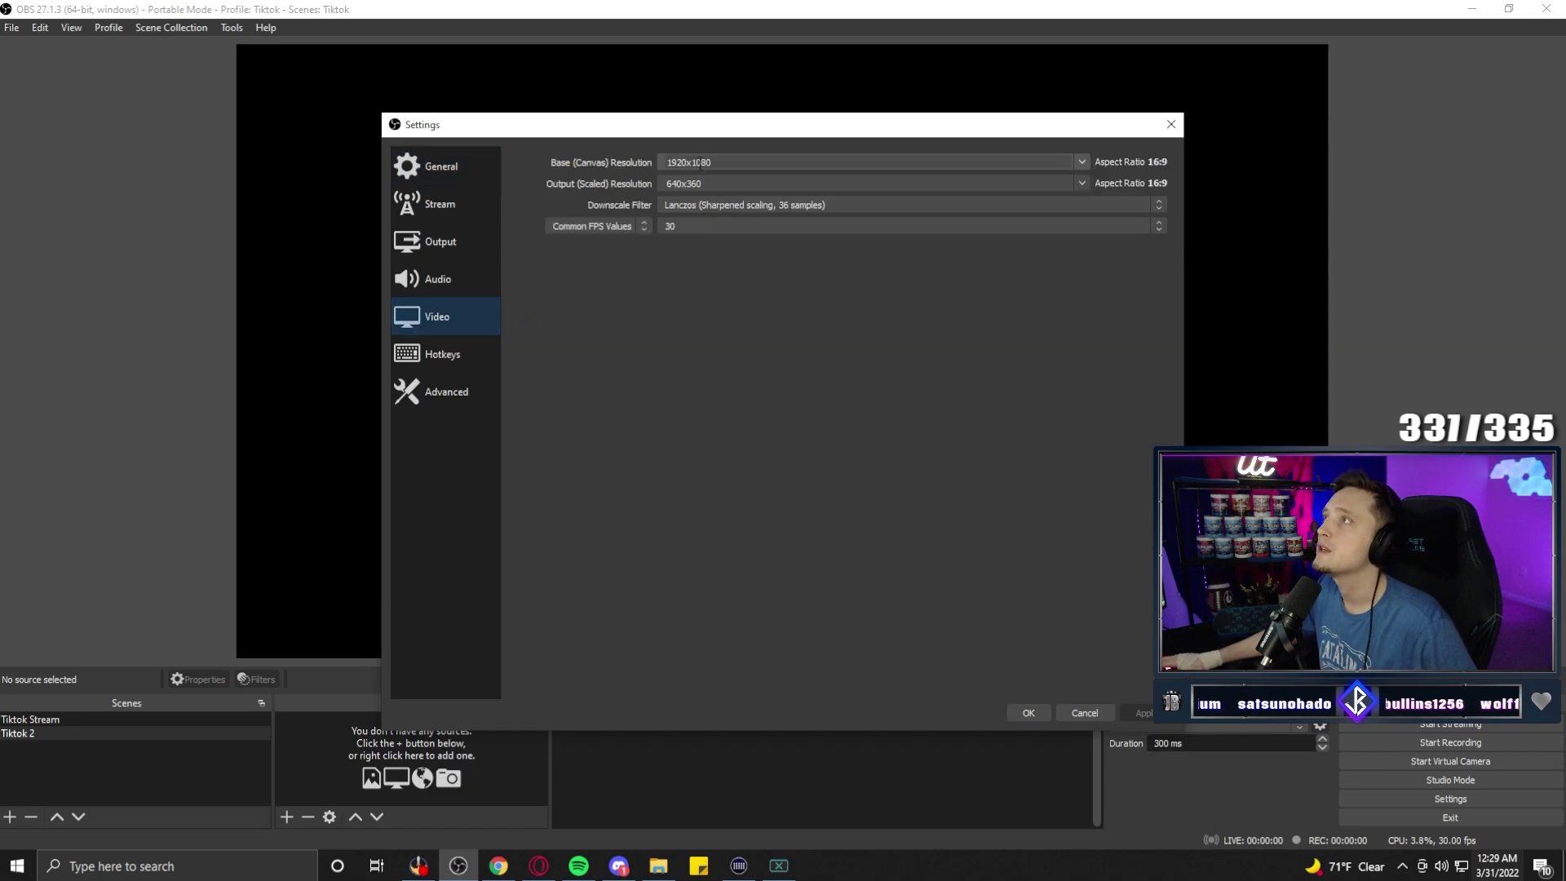
pyautogui.doubleClick(716, 161)
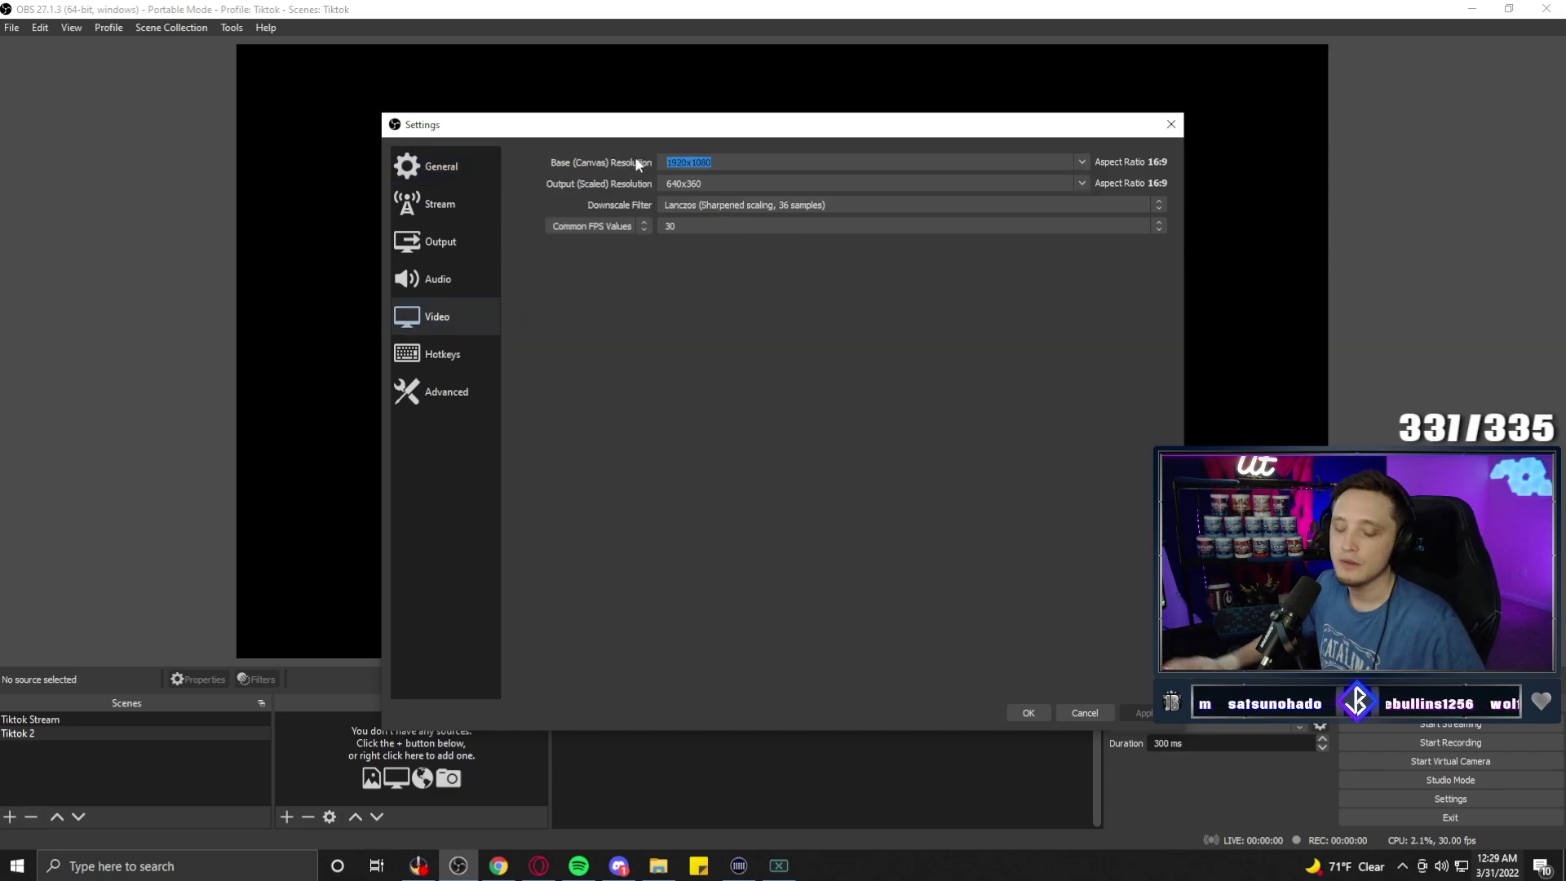
pyautogui.write('1080x')
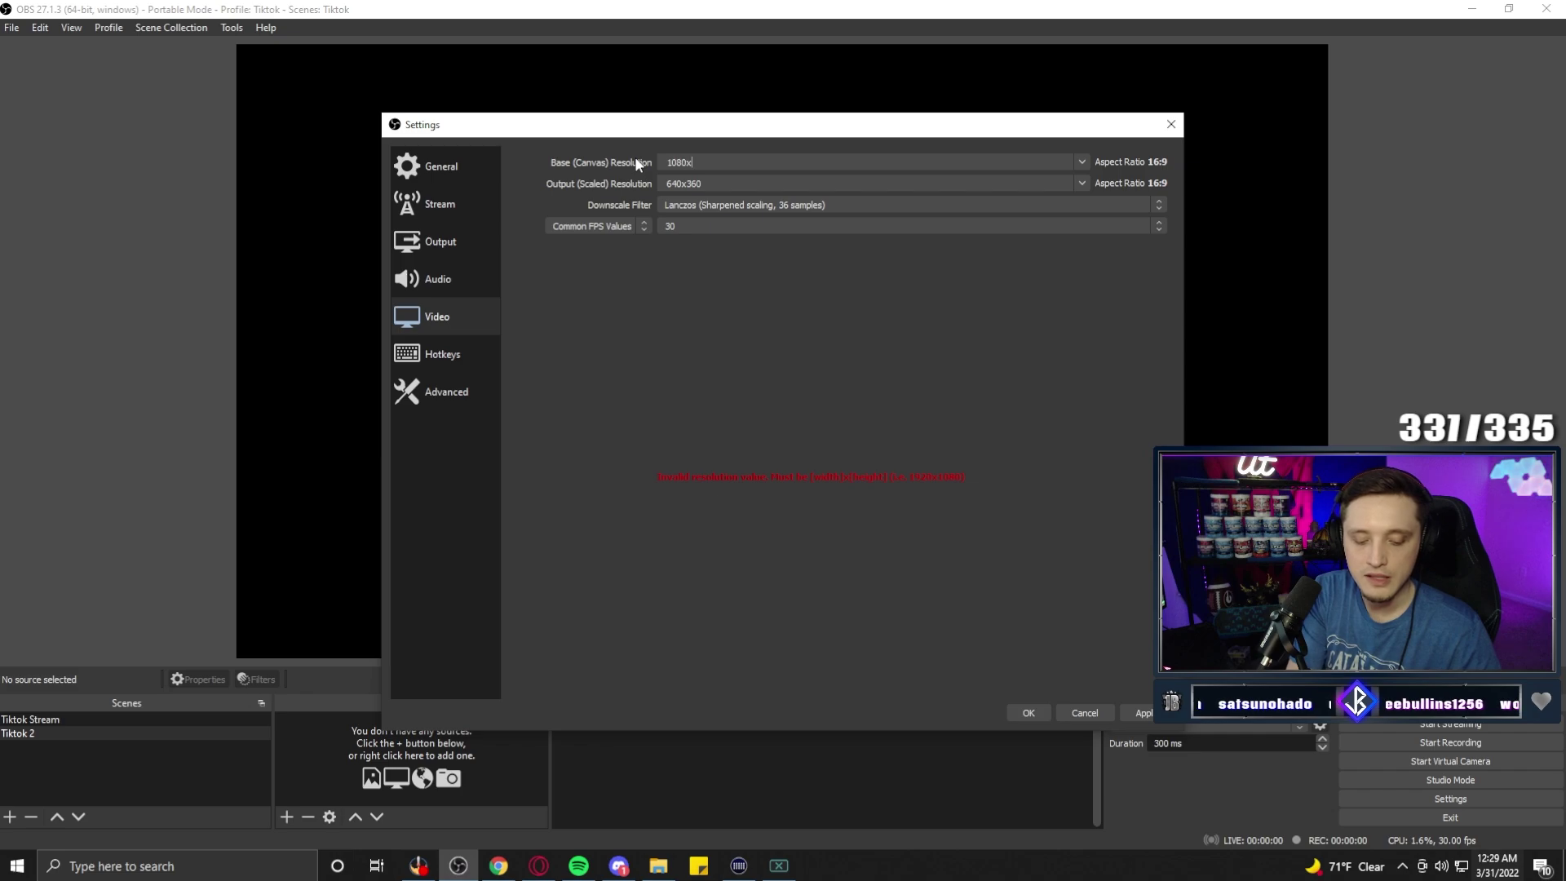
pyautogui.write('1920')
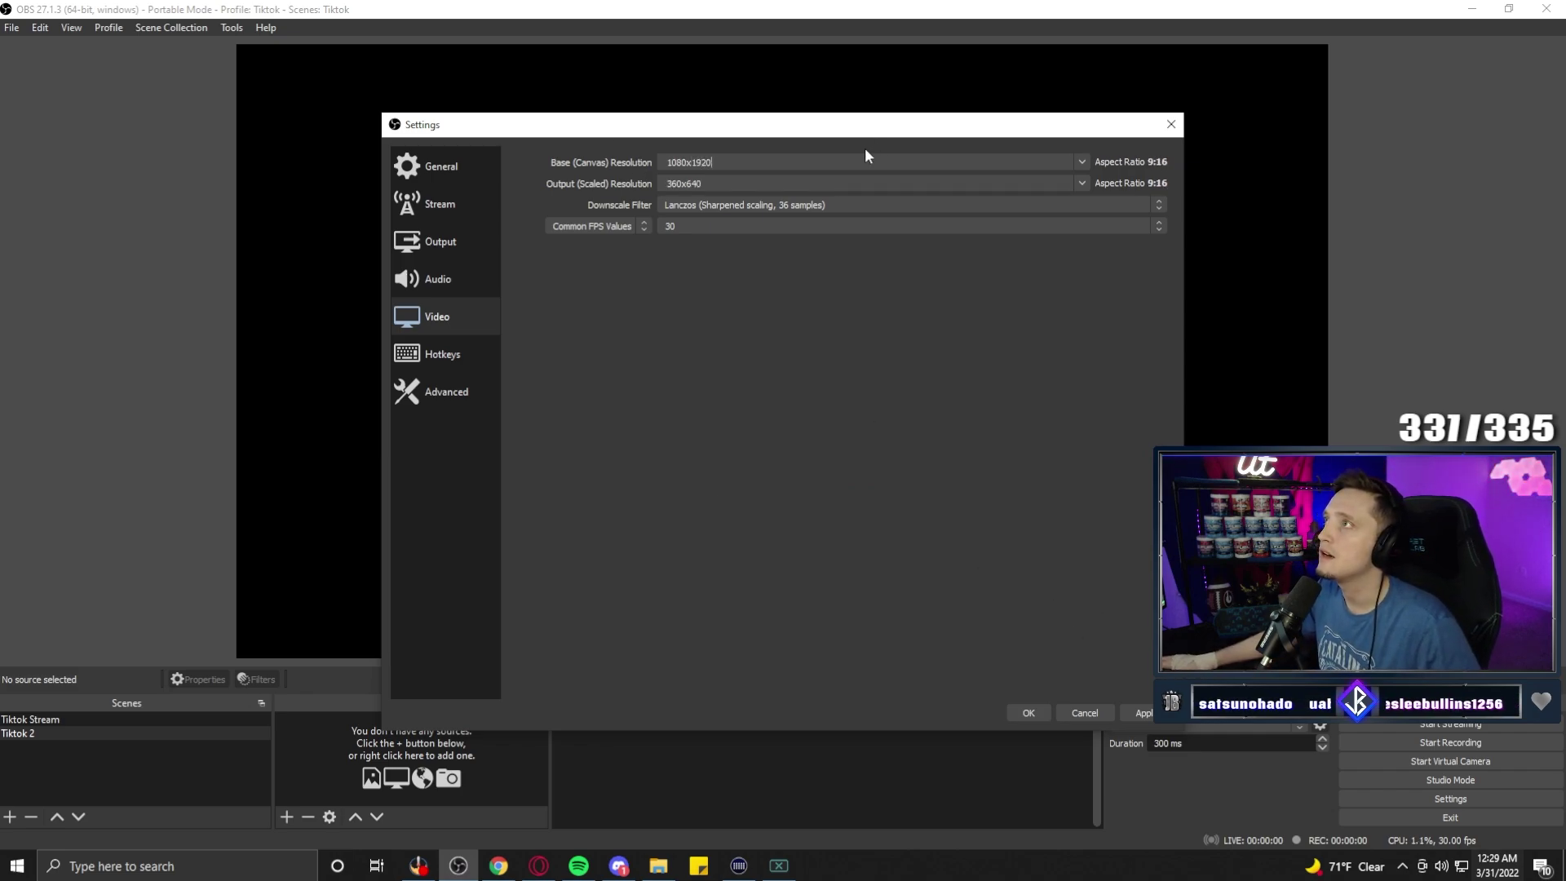
# Set the output resolution to 1280x720, keep 30 FPS, and apply and close the video settings
pyautogui.doubleClick(717, 182)
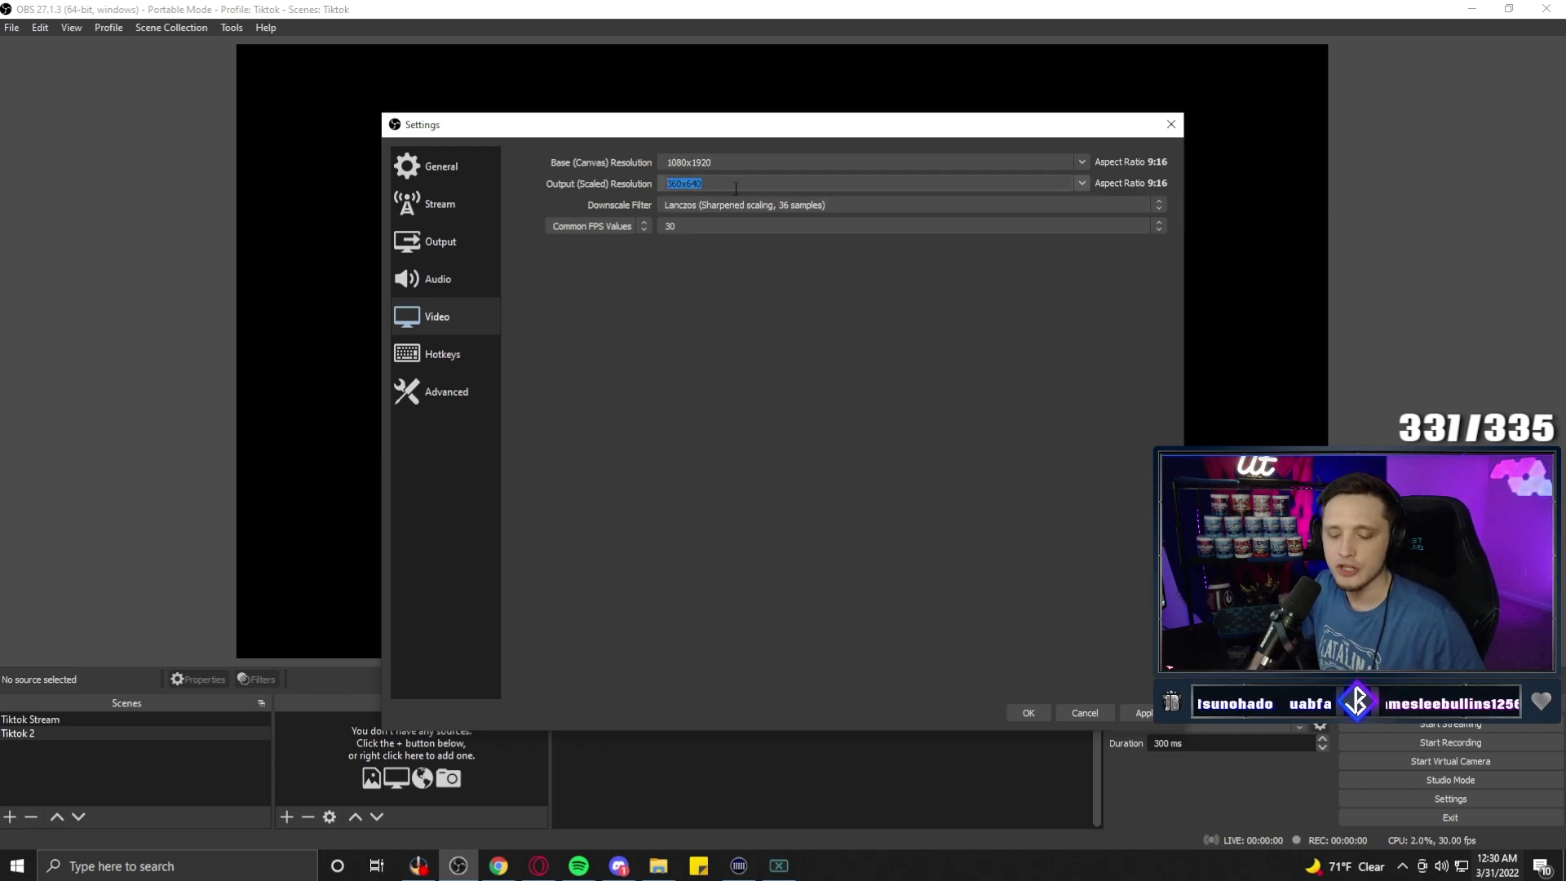
pyautogui.write('12')
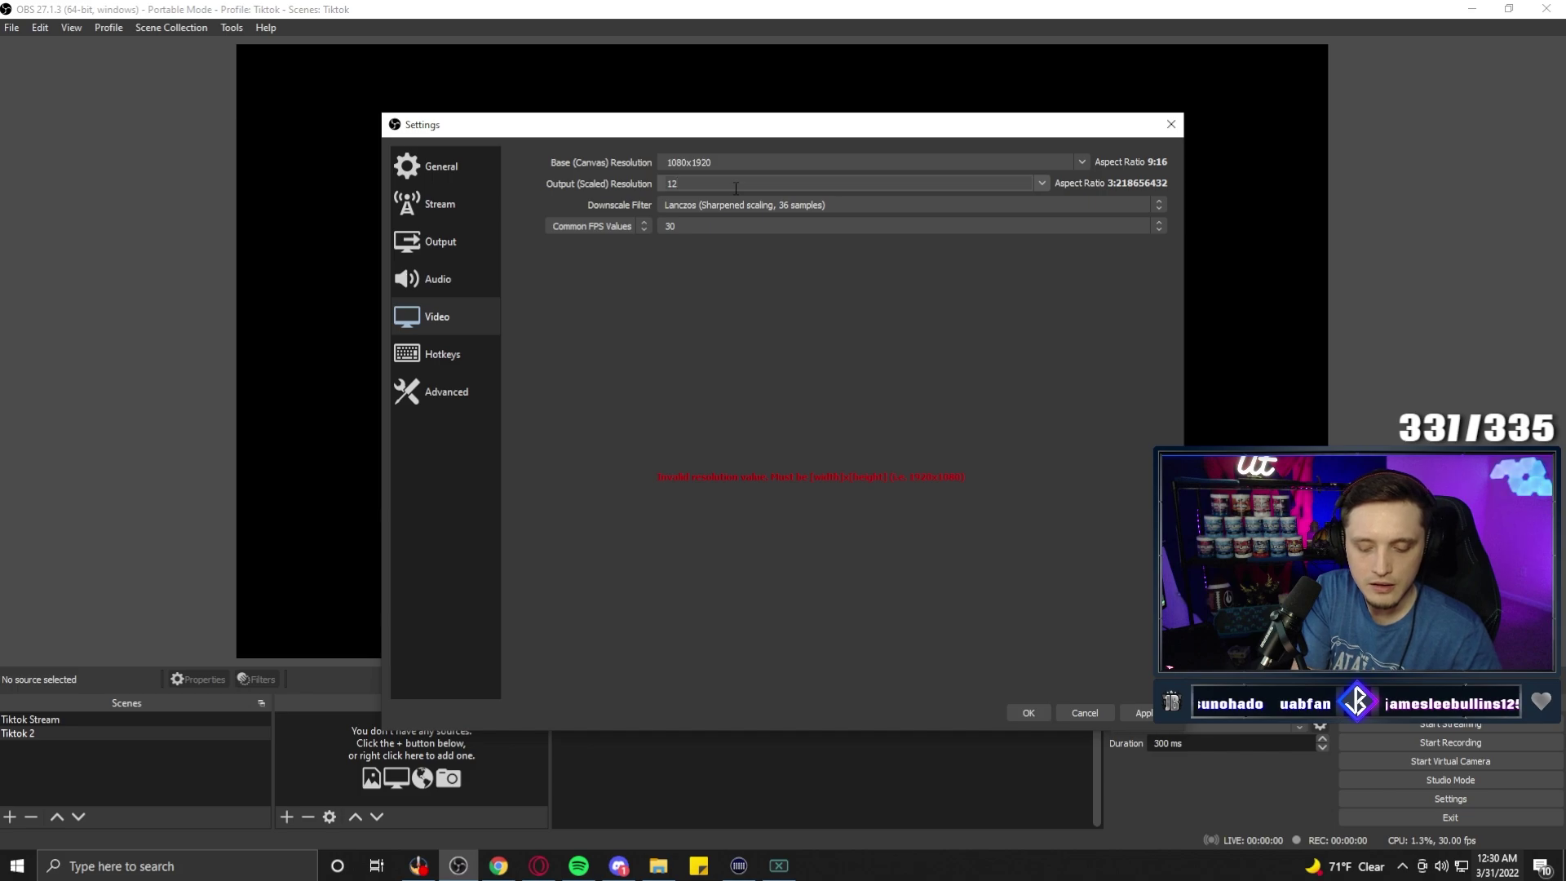
pyautogui.write('80x720')
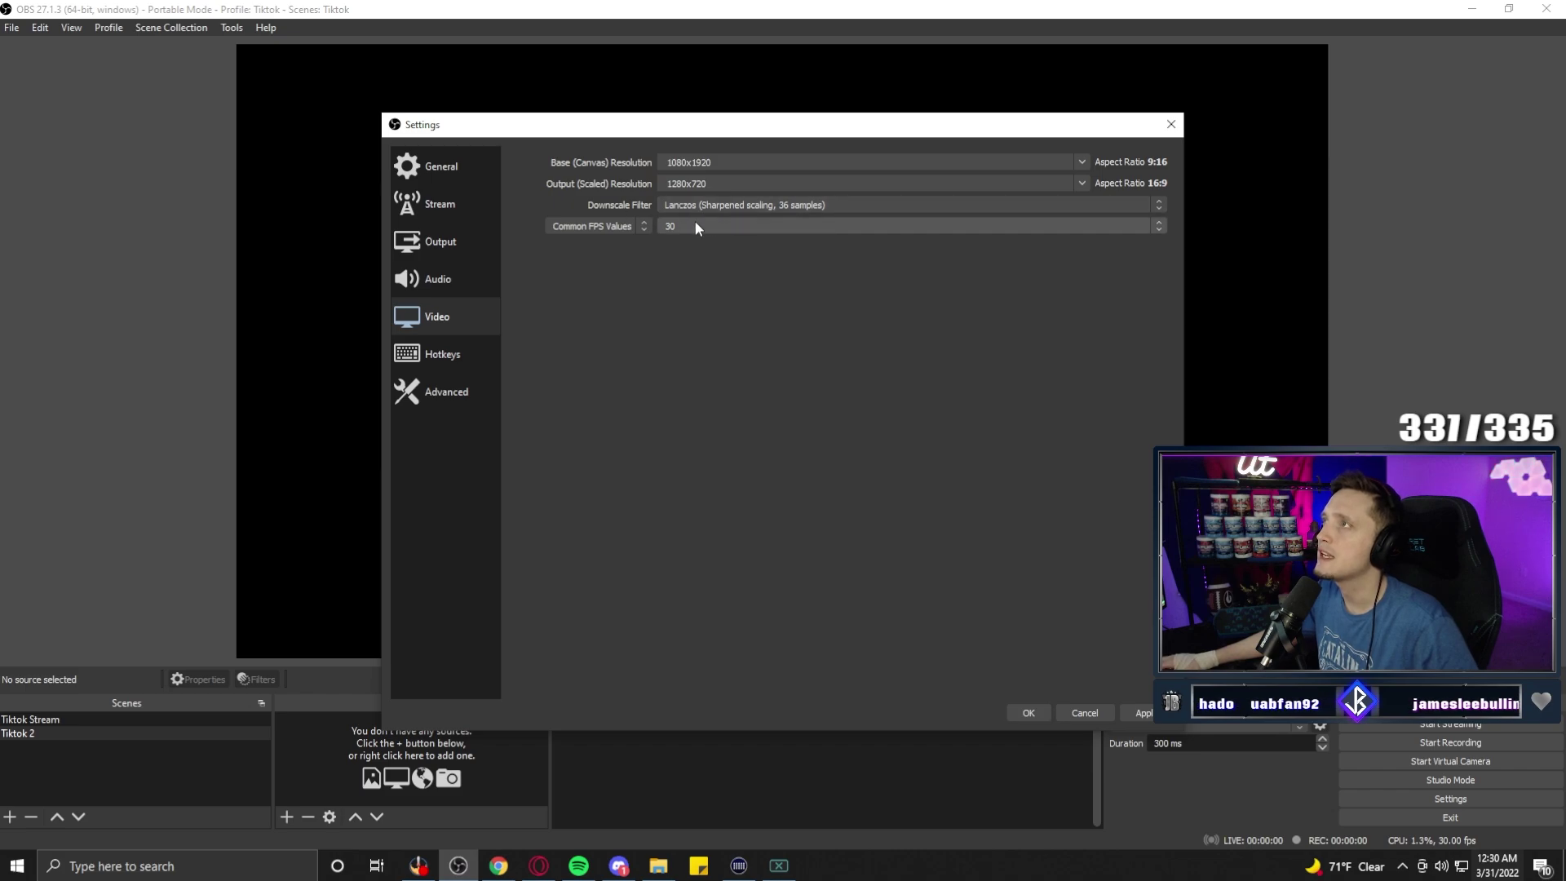
pyautogui.click(721, 226)
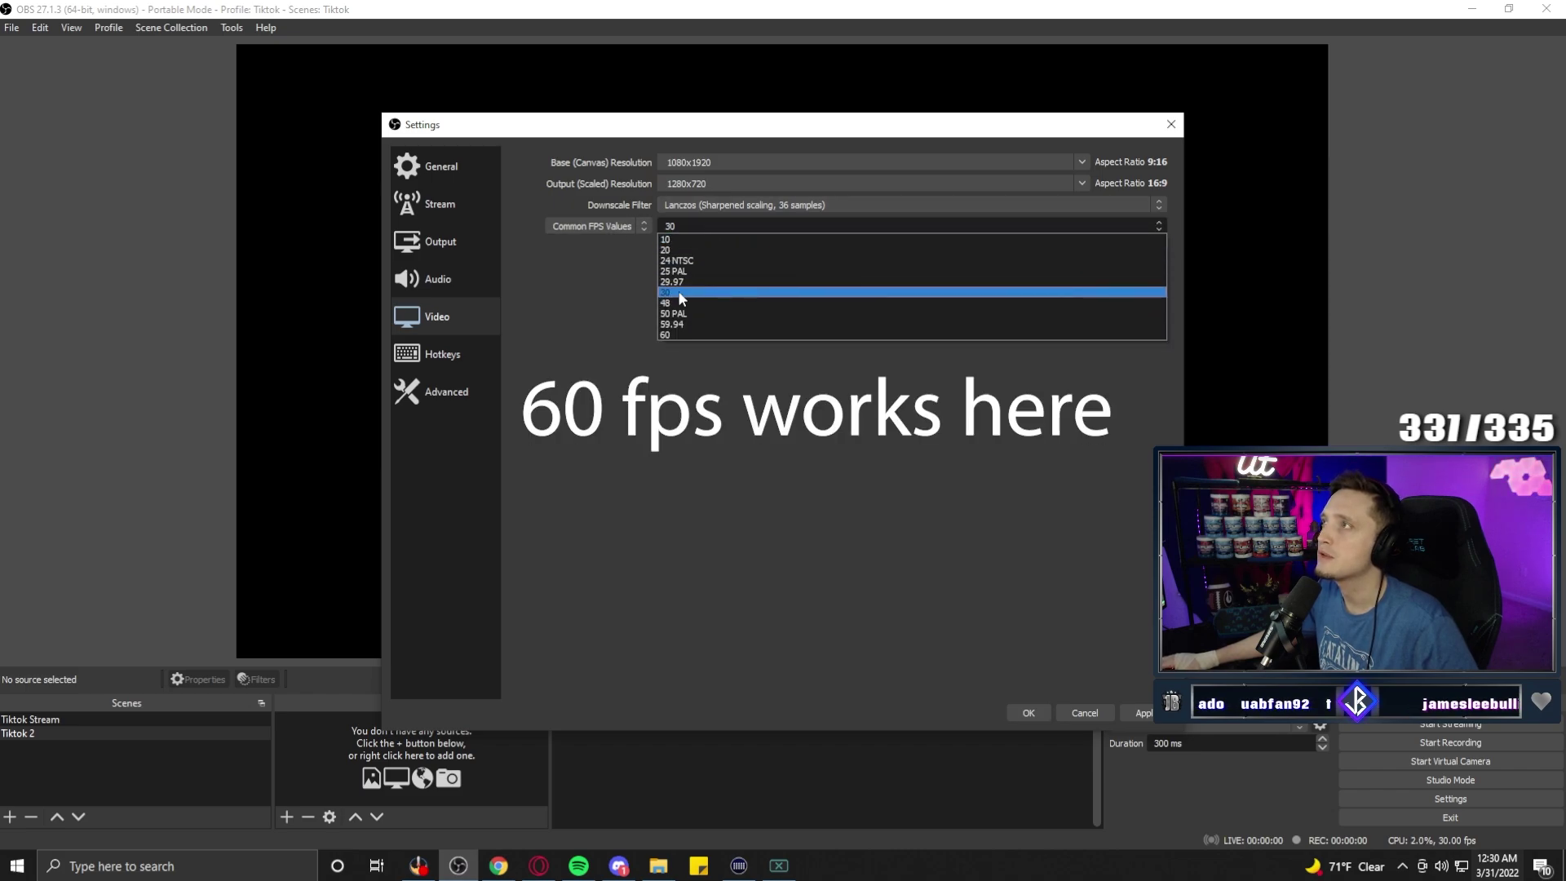
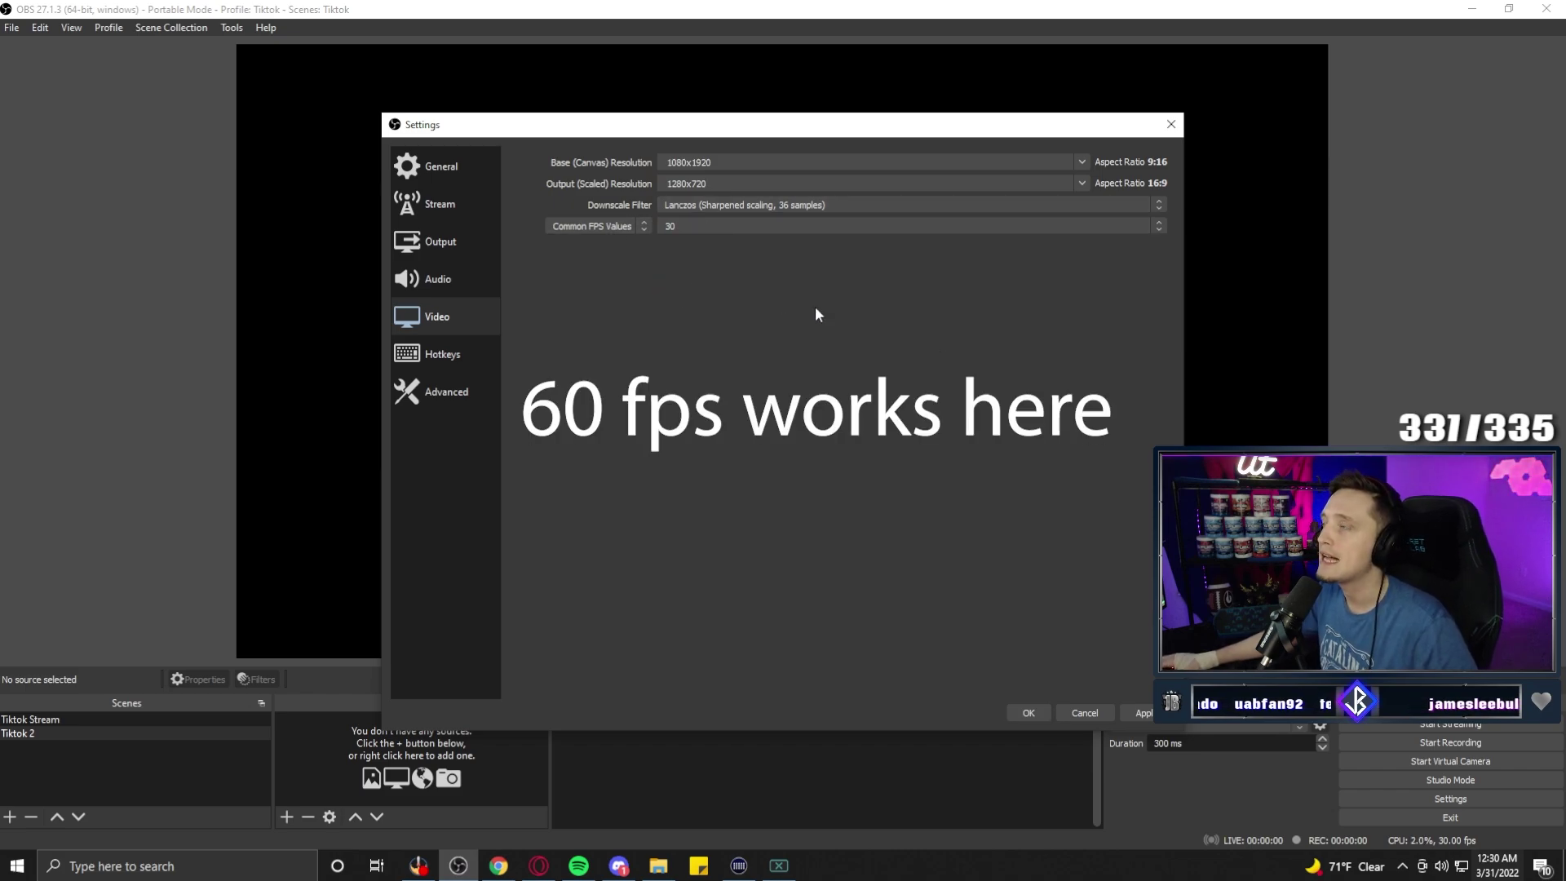
pyautogui.click(1139, 708)
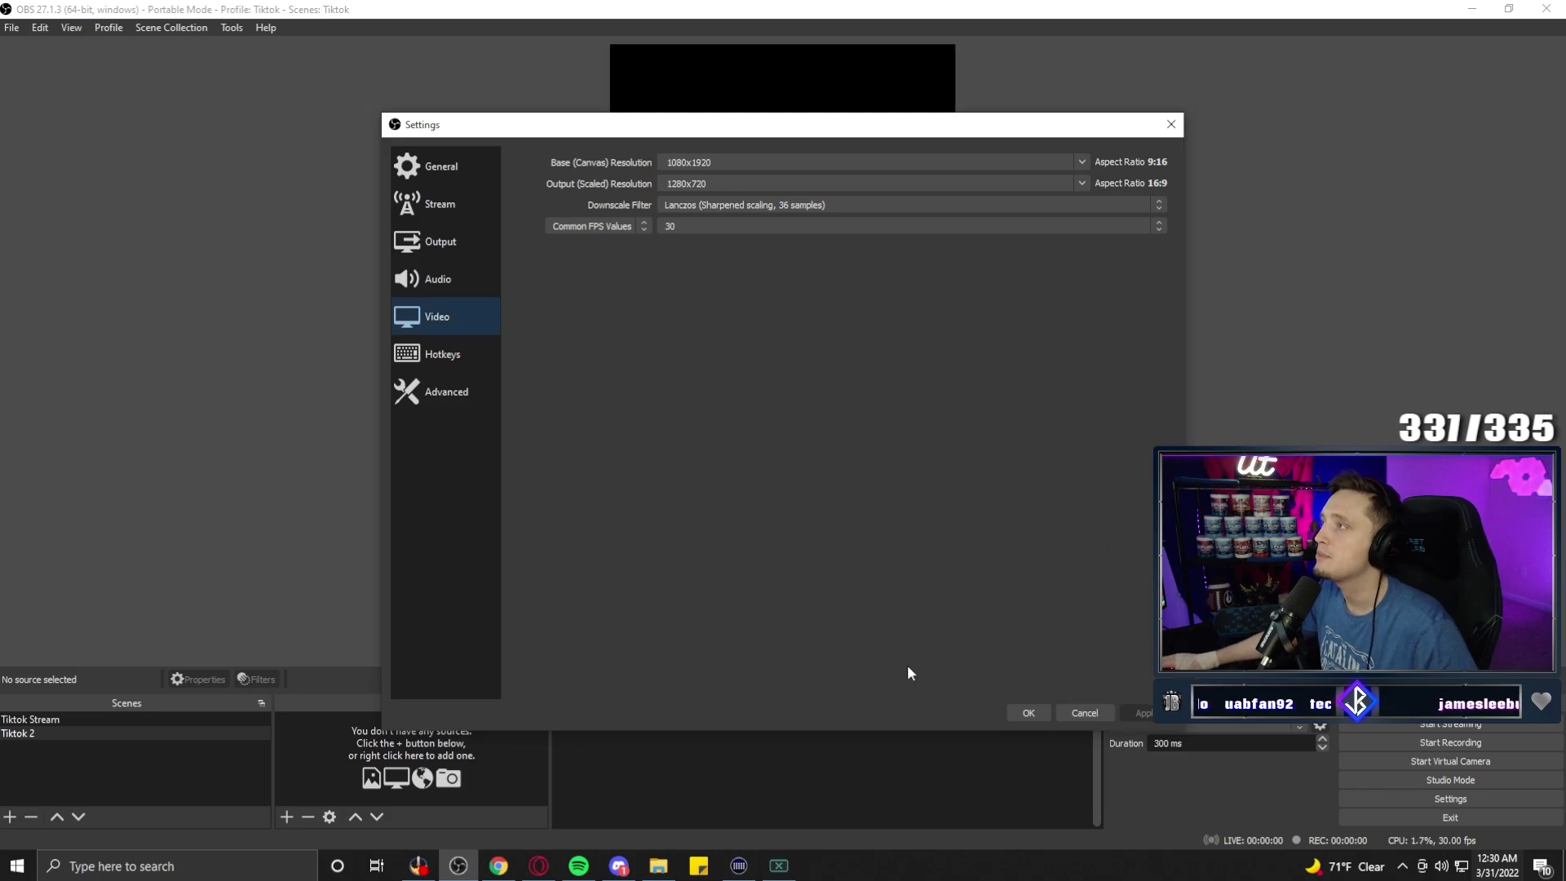
pyautogui.click(1029, 713)
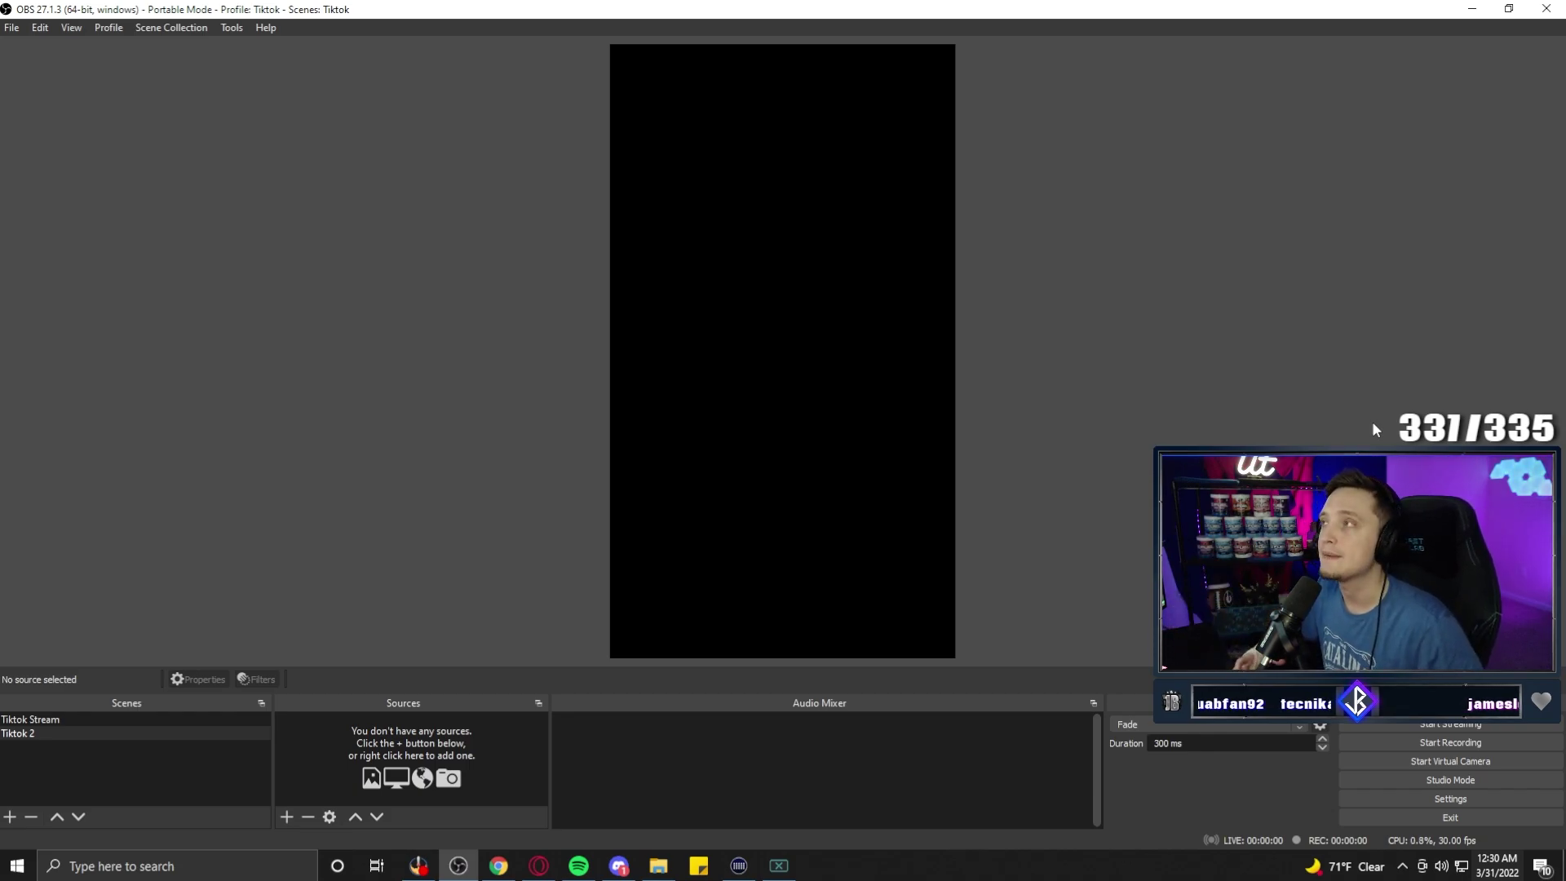
# Review the streaming output and stream service settings, keeping Advanced mode and the Max Performance preset, and close them without saving
pyautogui.click(1456, 800)
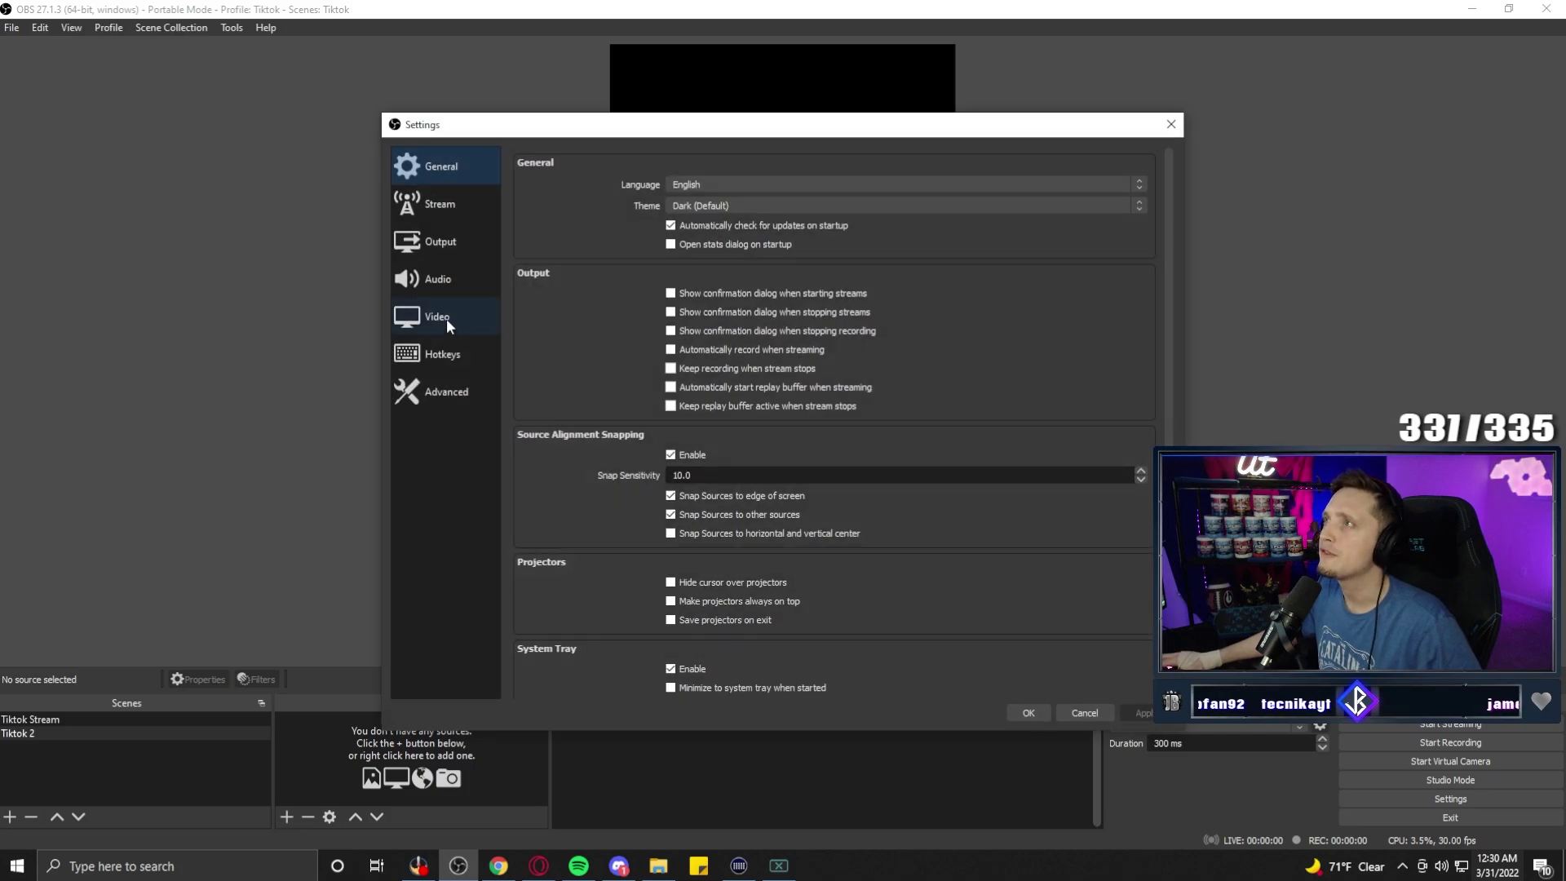
pyautogui.click(448, 282)
pyautogui.click(433, 251)
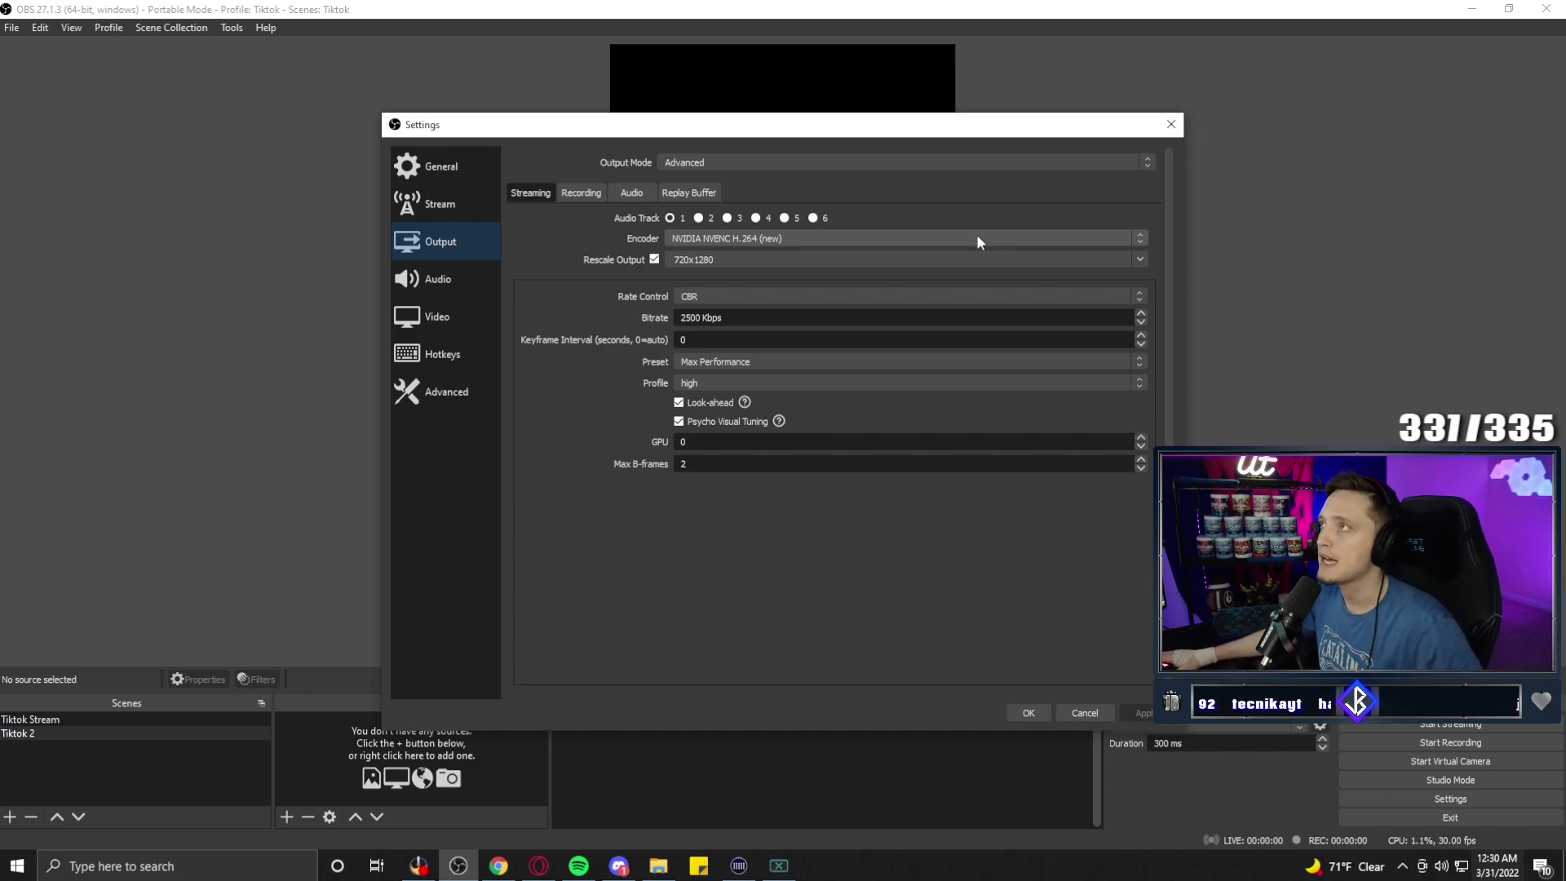
pyautogui.click(781, 163)
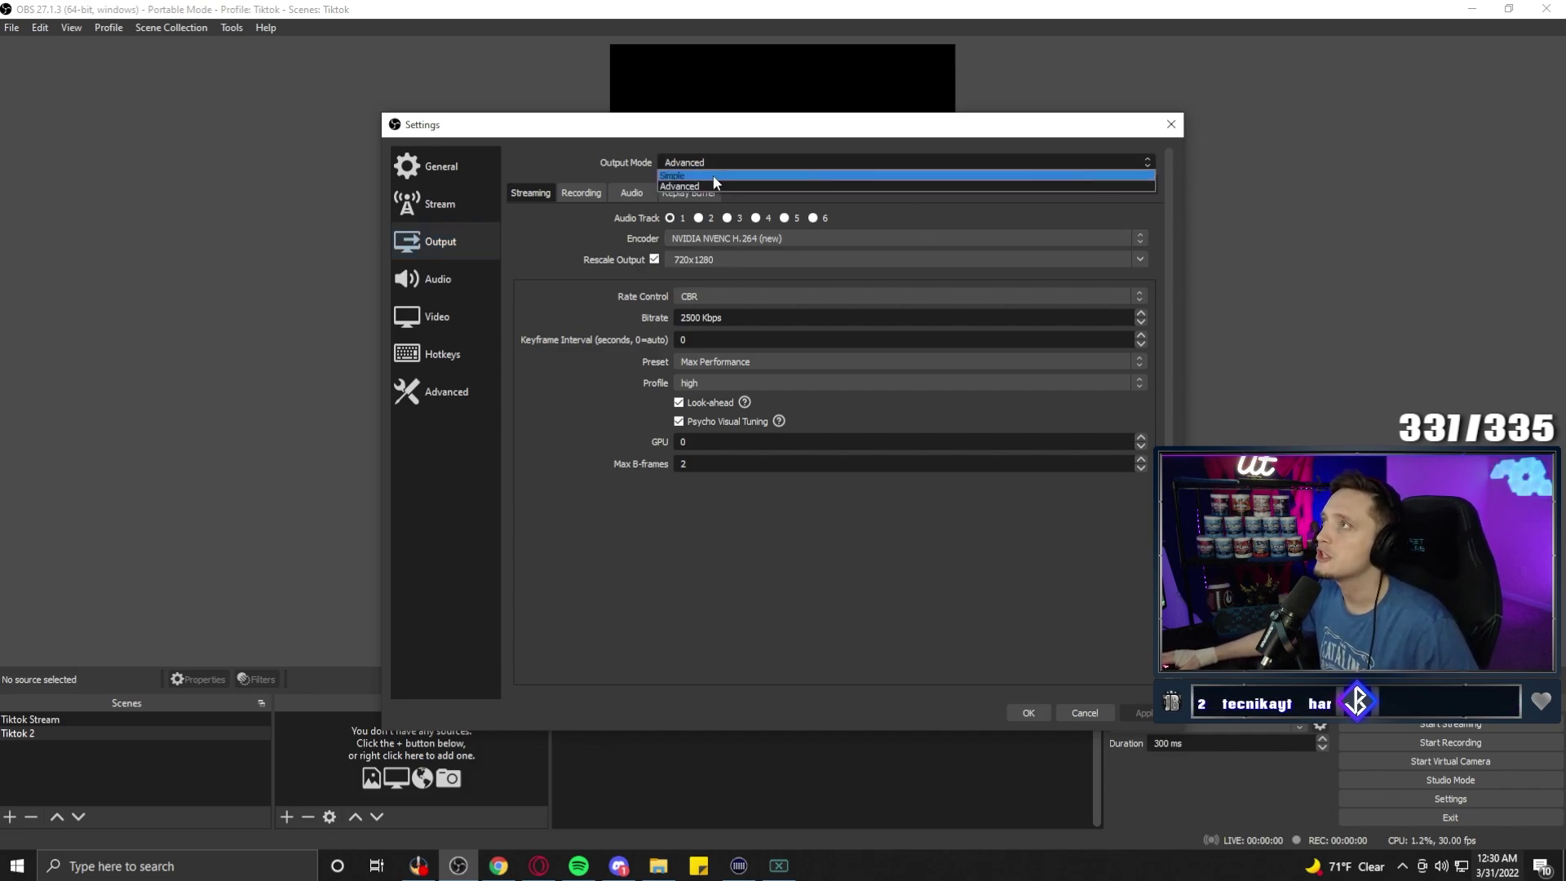
pyautogui.click(707, 187)
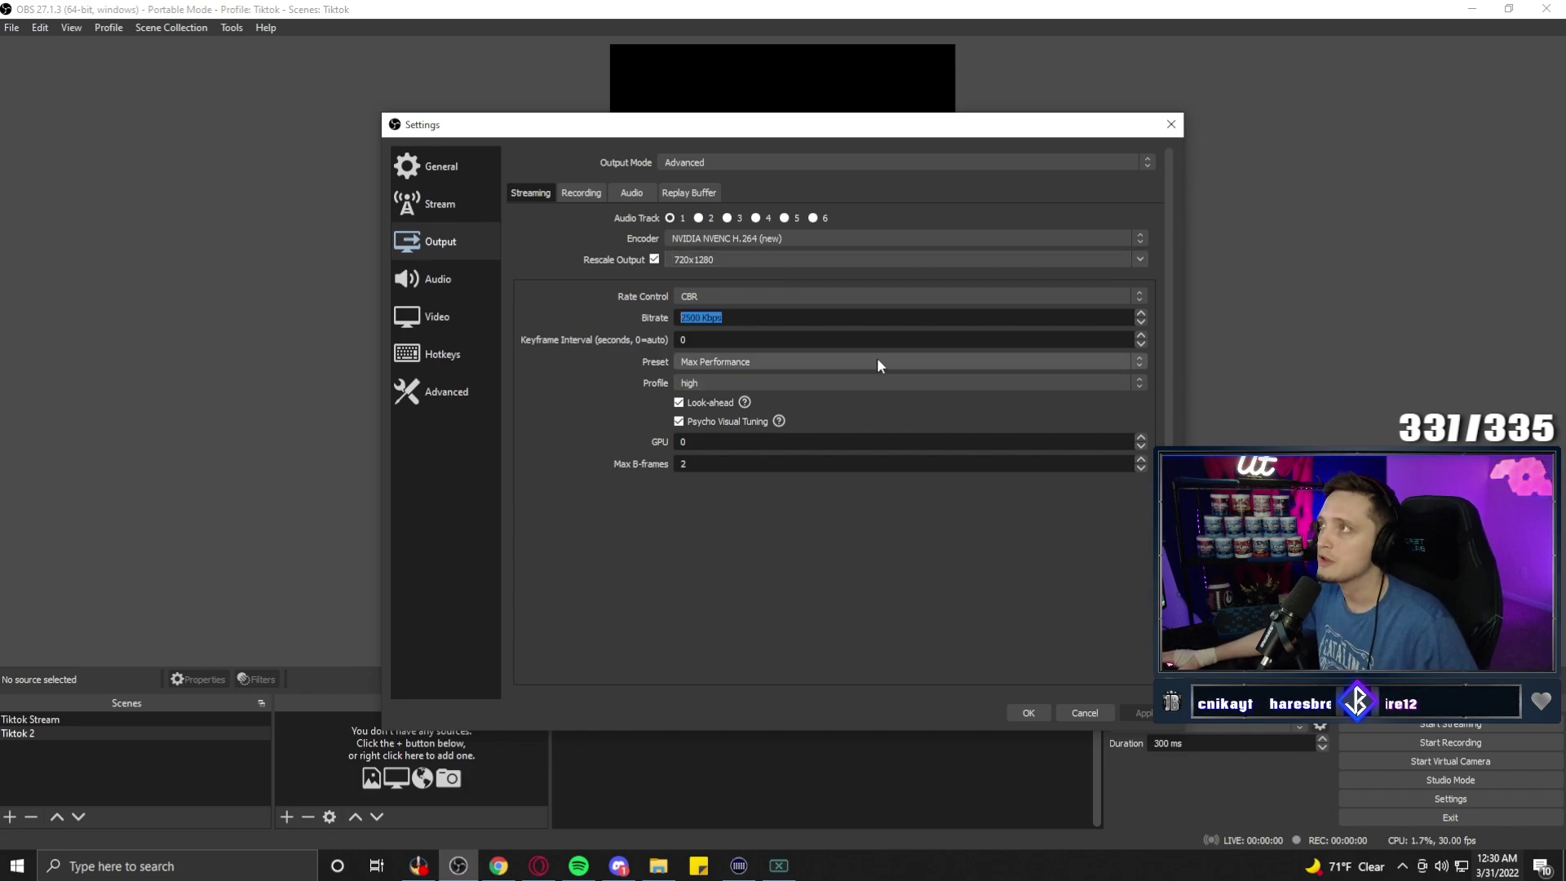
pyautogui.click(829, 362)
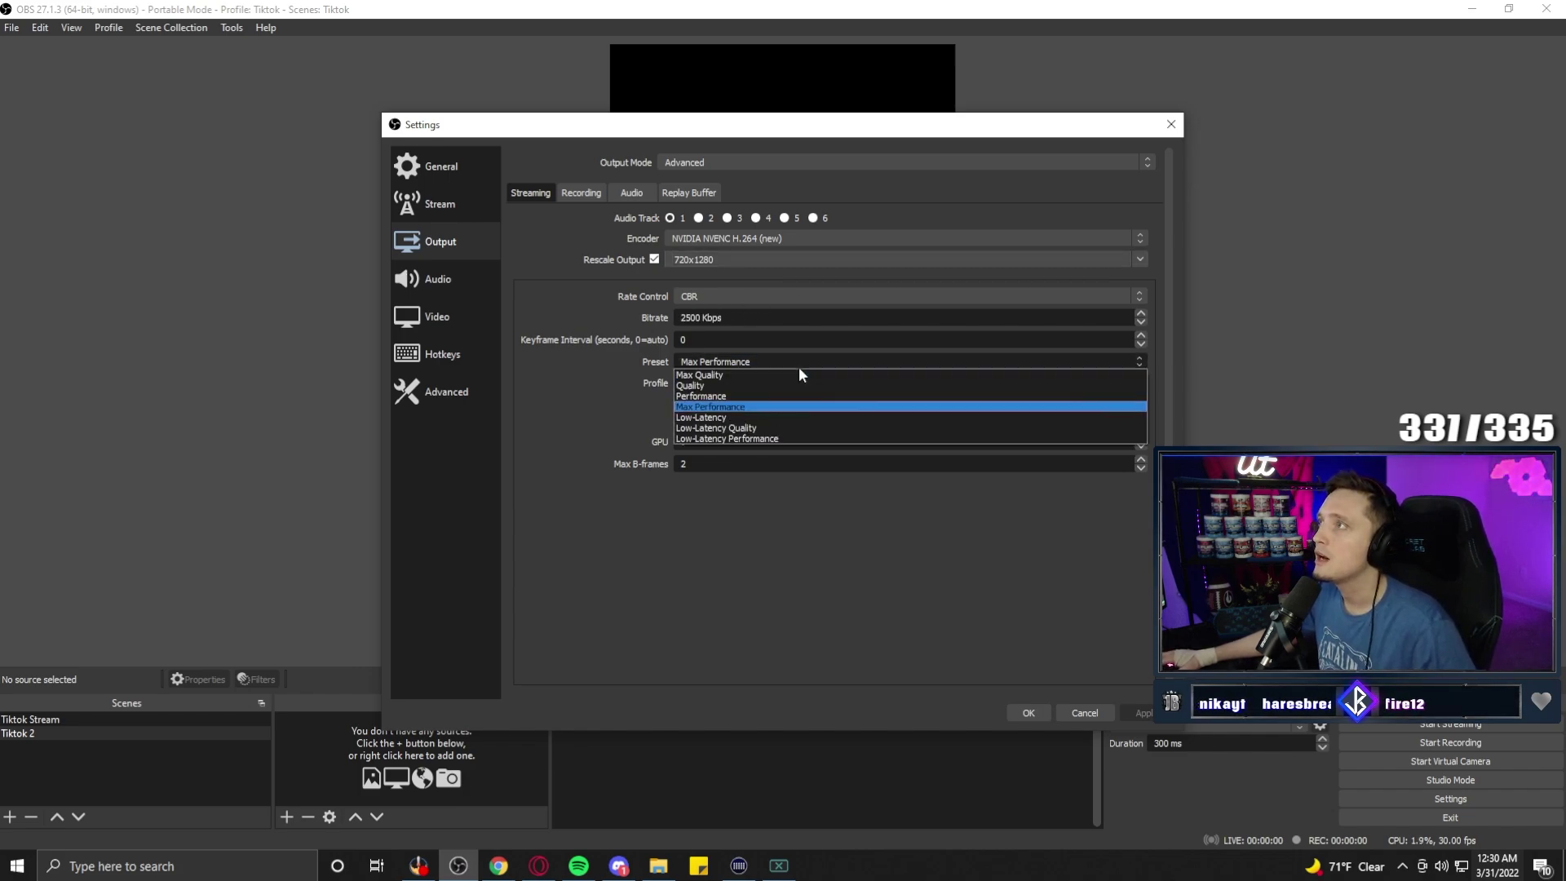
pyautogui.click(741, 405)
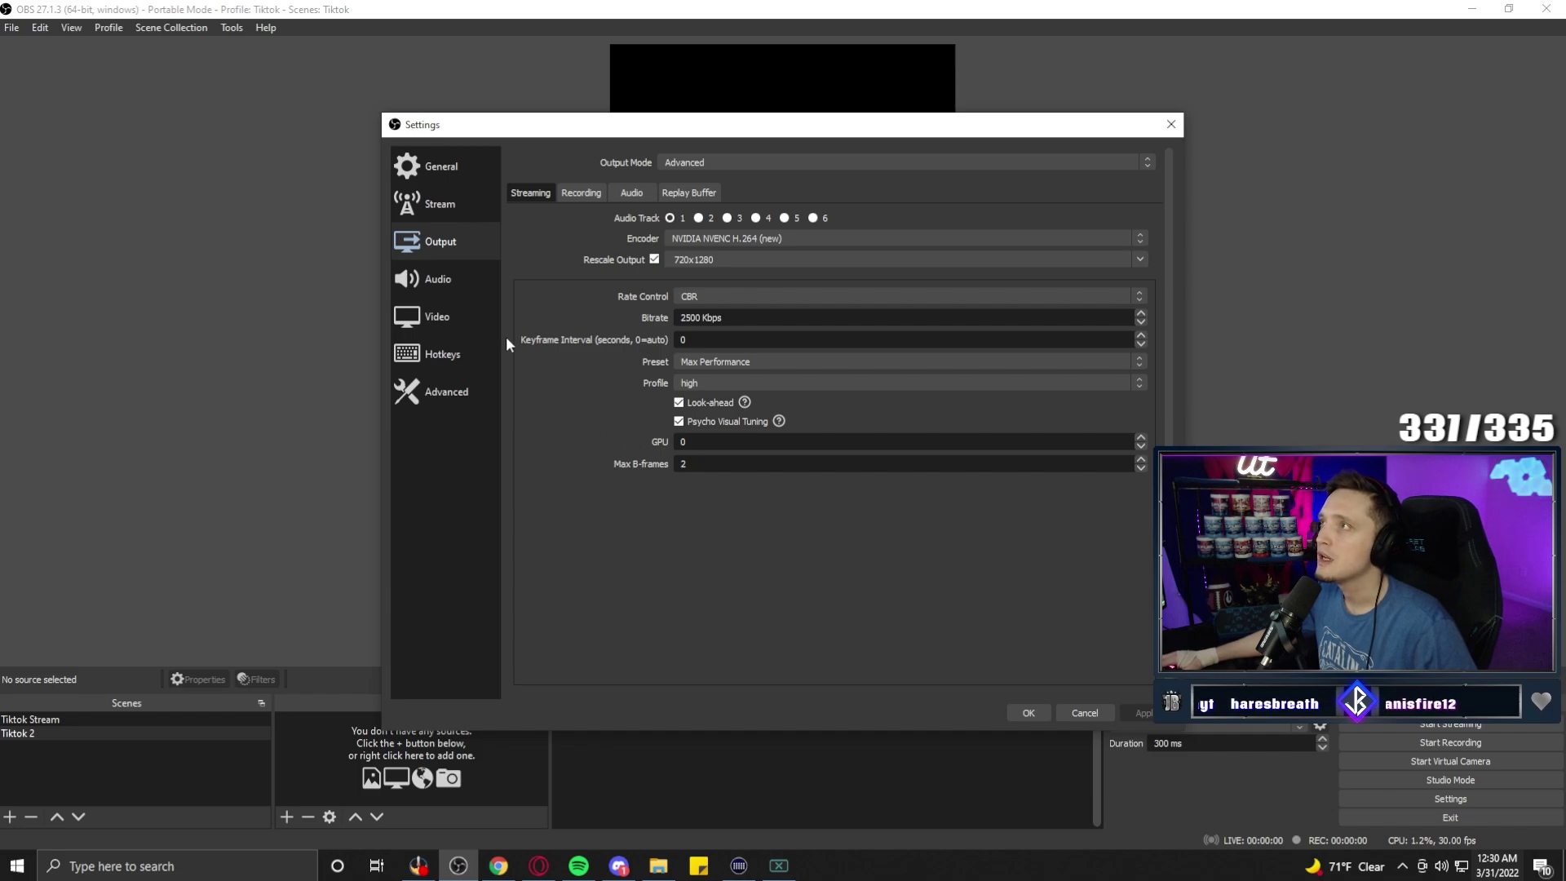
pyautogui.click(462, 212)
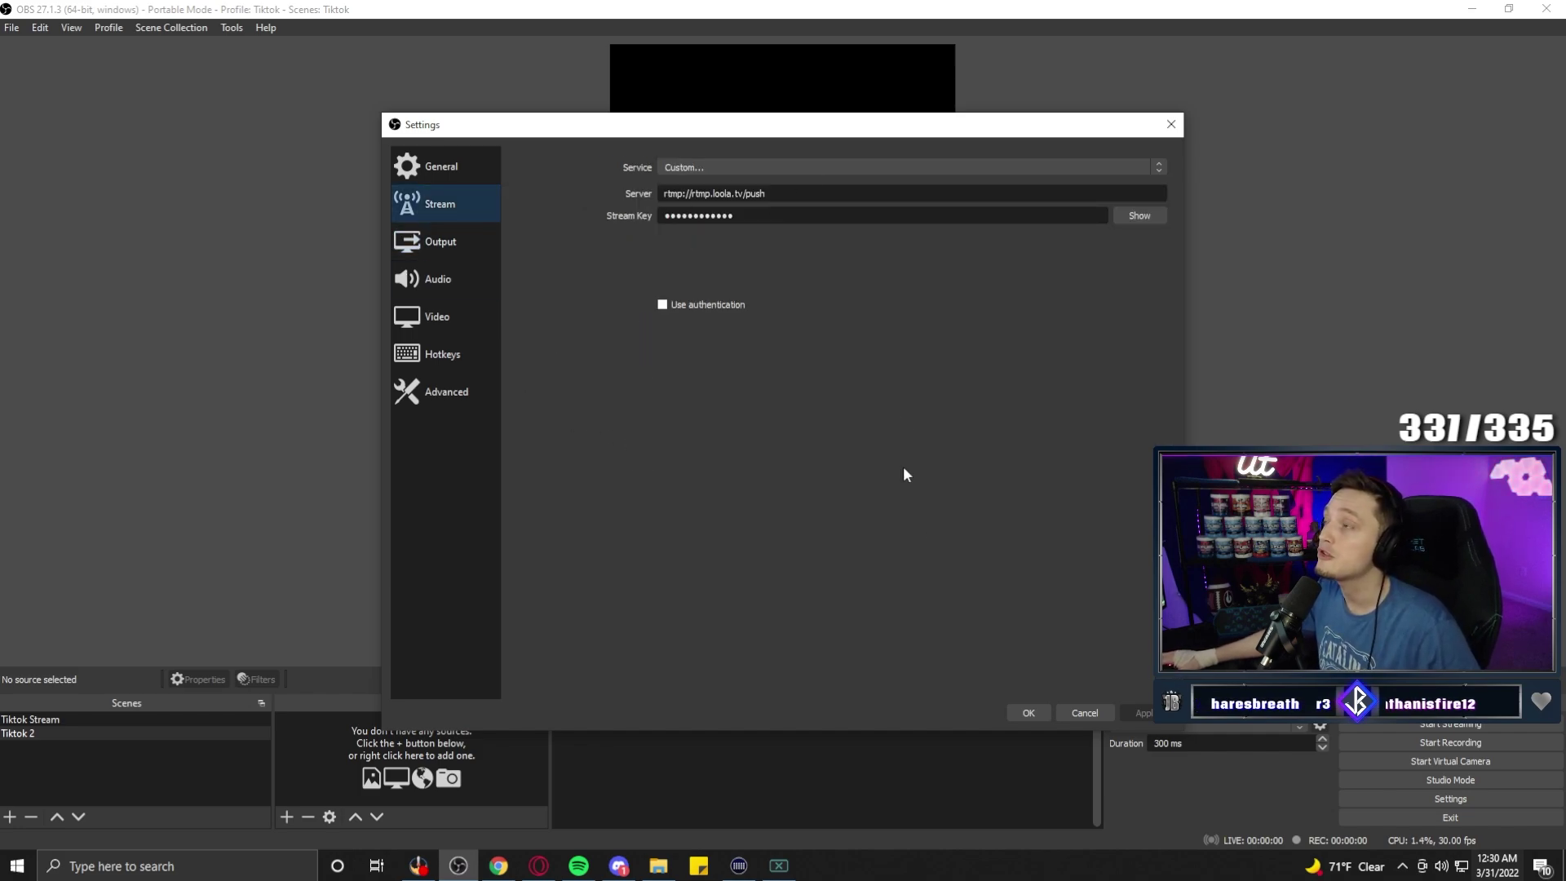
pyautogui.click(1081, 710)
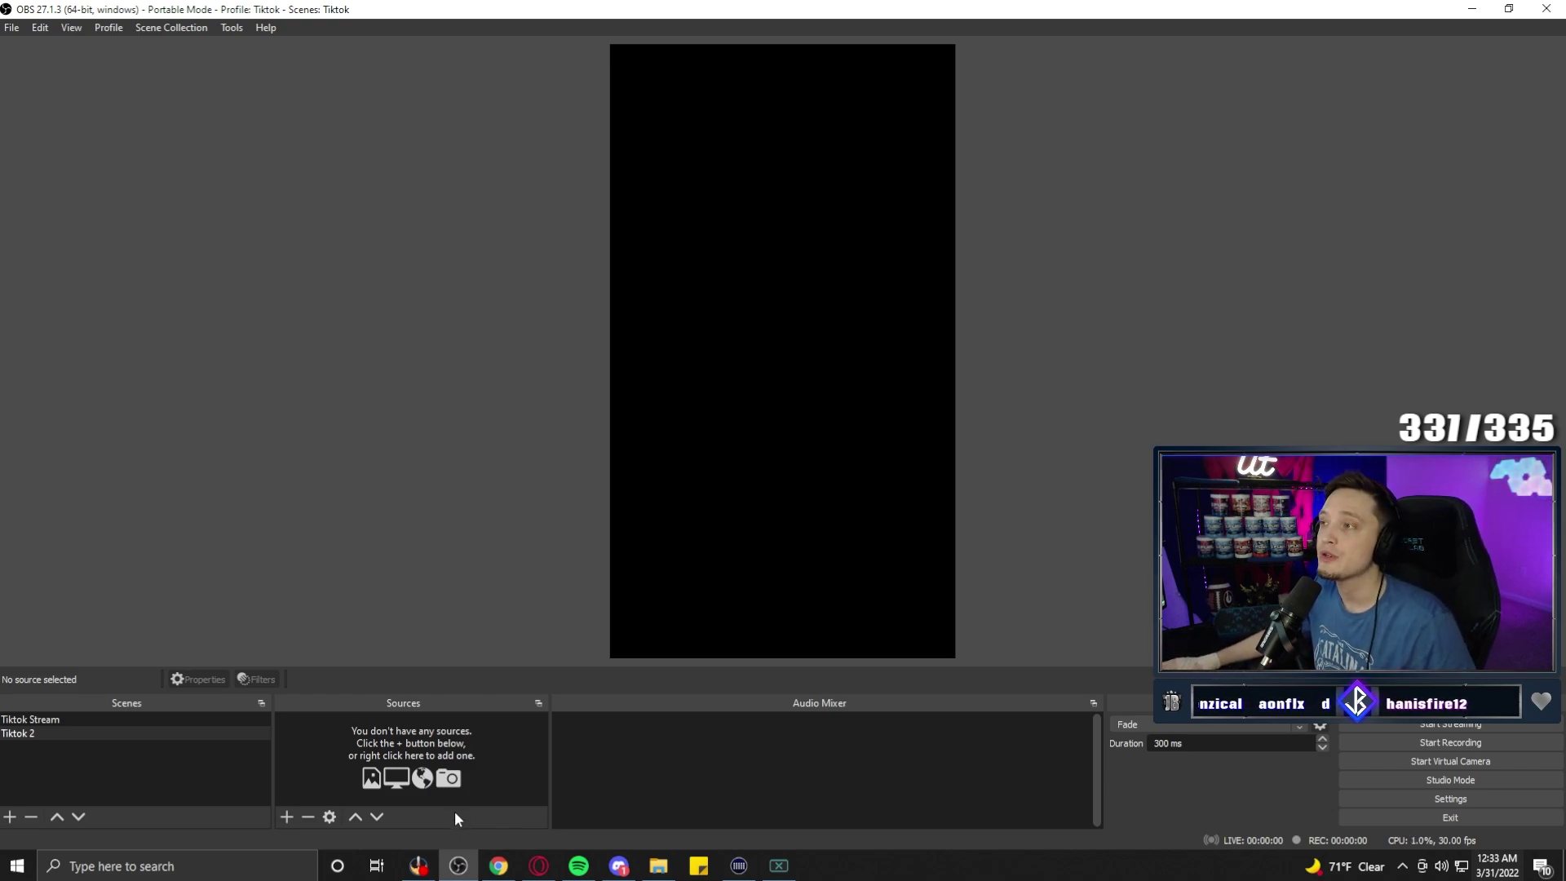
# Bring up the recording OBS to compare it, and return to the portable OBS
pyautogui.moveTo(421, 866)
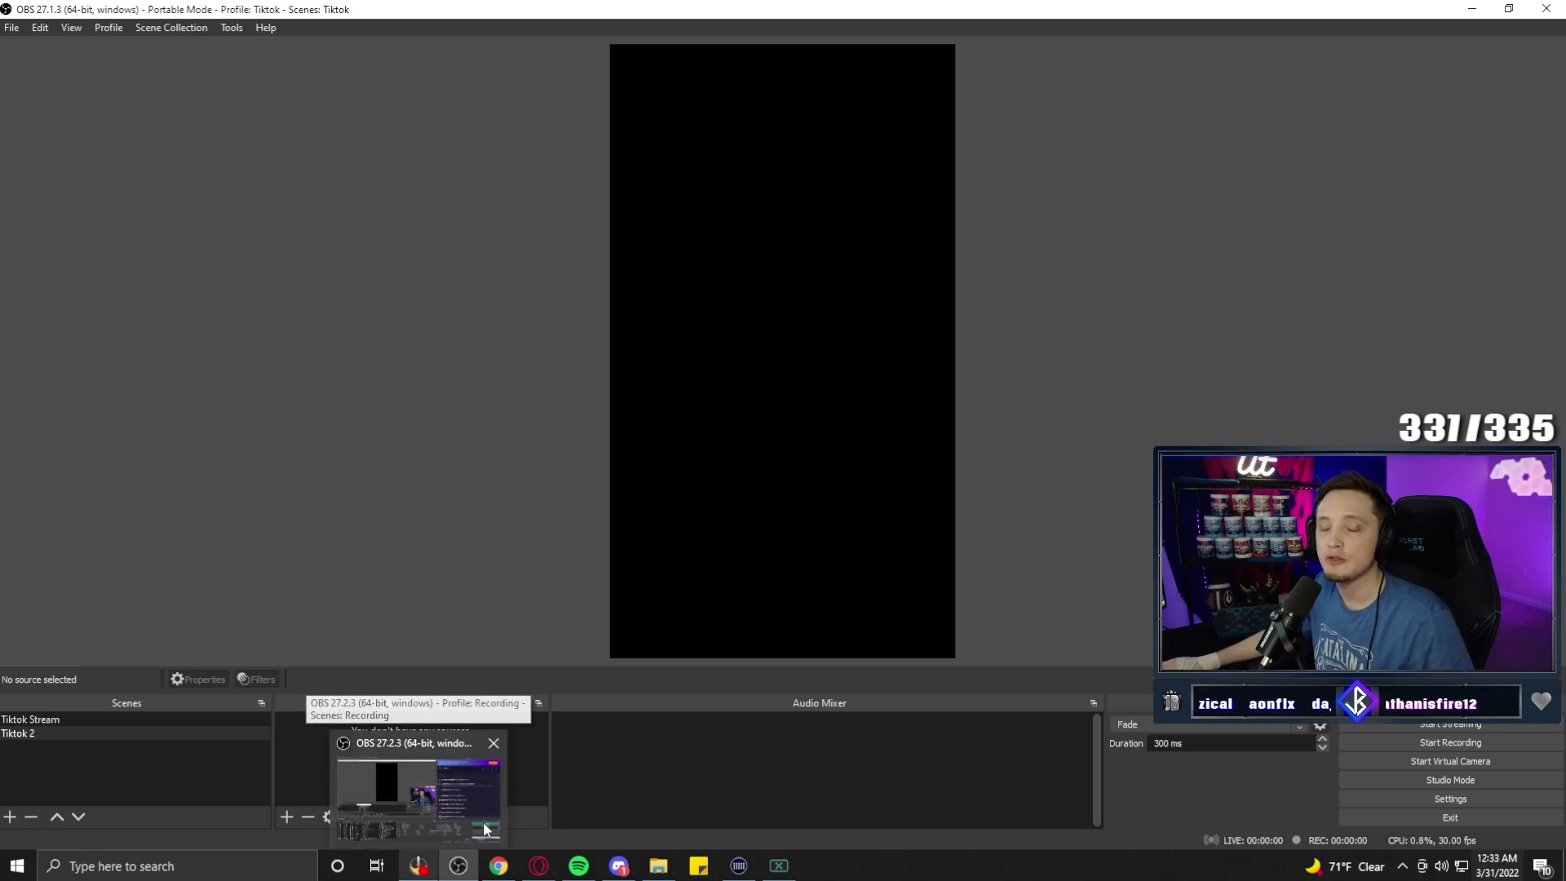
pyautogui.click(489, 796)
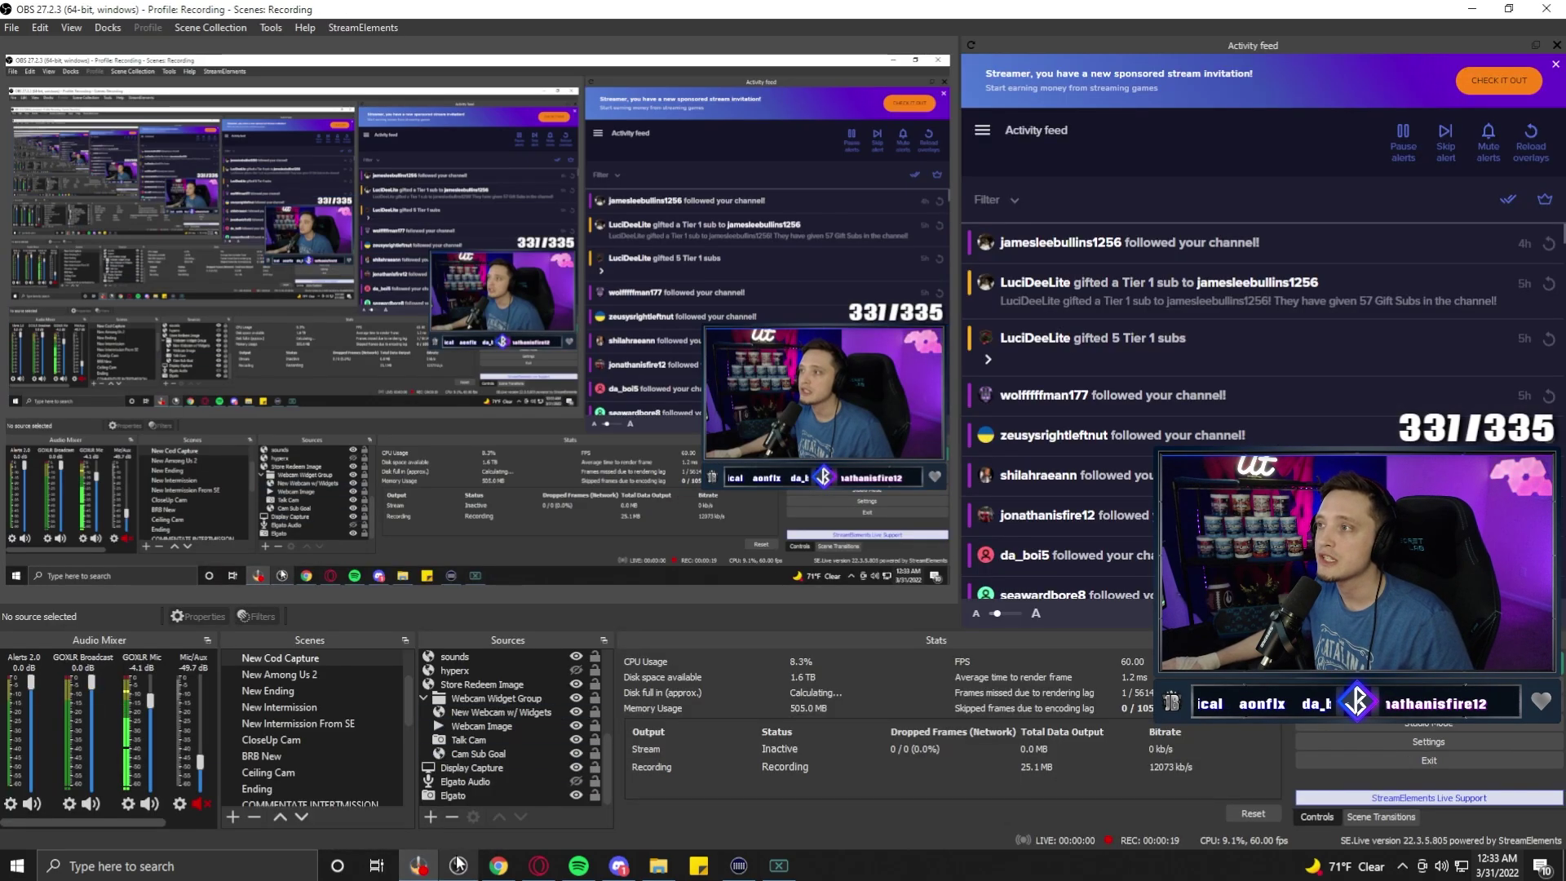
pyautogui.hotkey('alt', 'Tab')
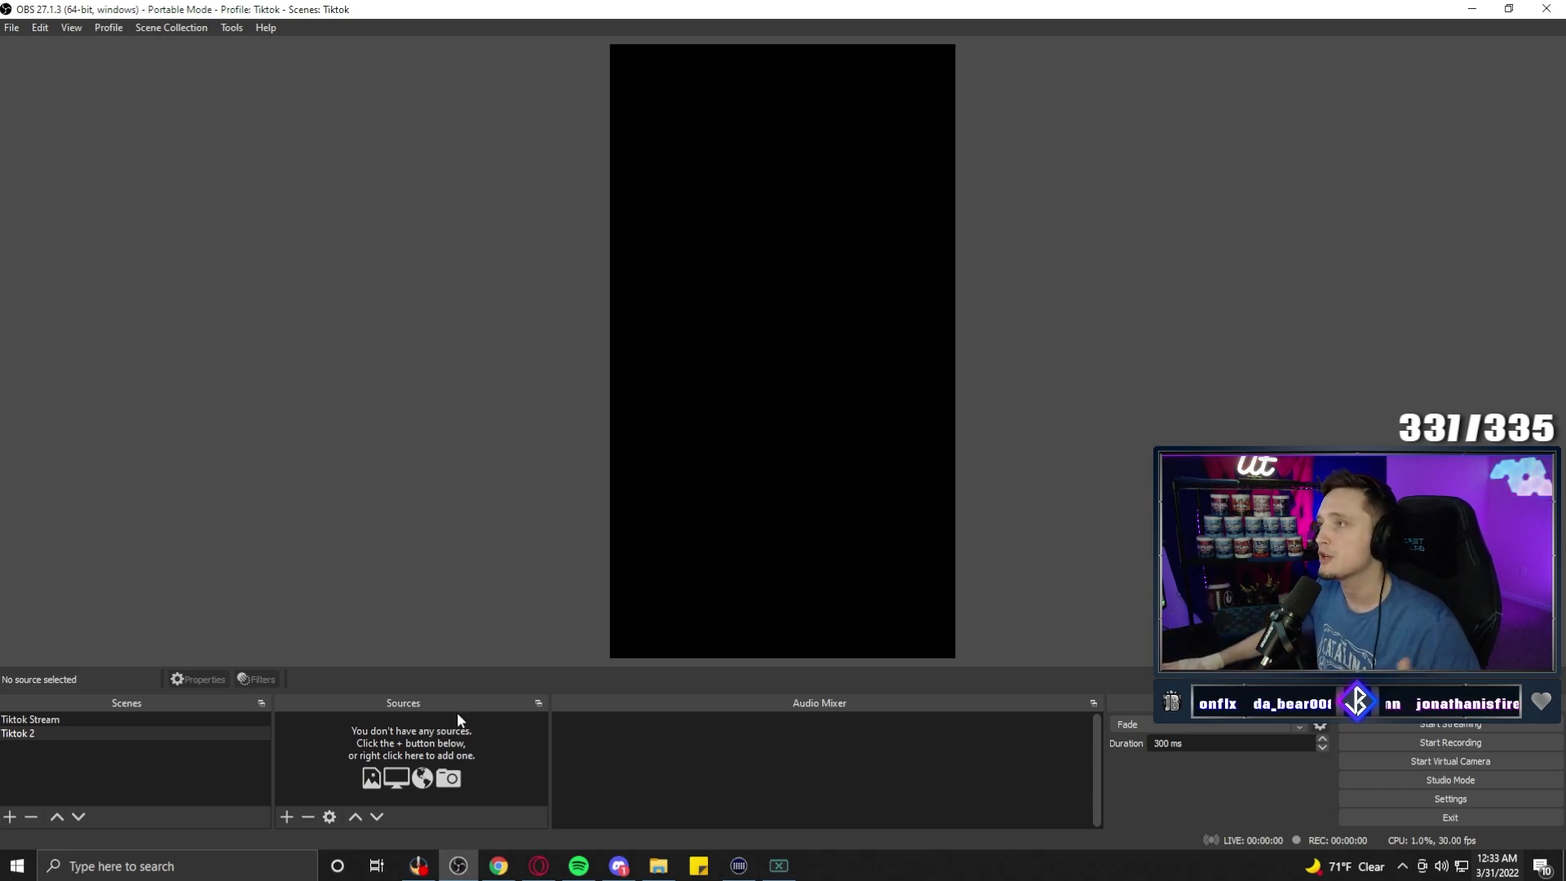
# Try a Display Capture source of the primary monitor around the middle of the canvas, and remove it
pyautogui.click(284, 817)
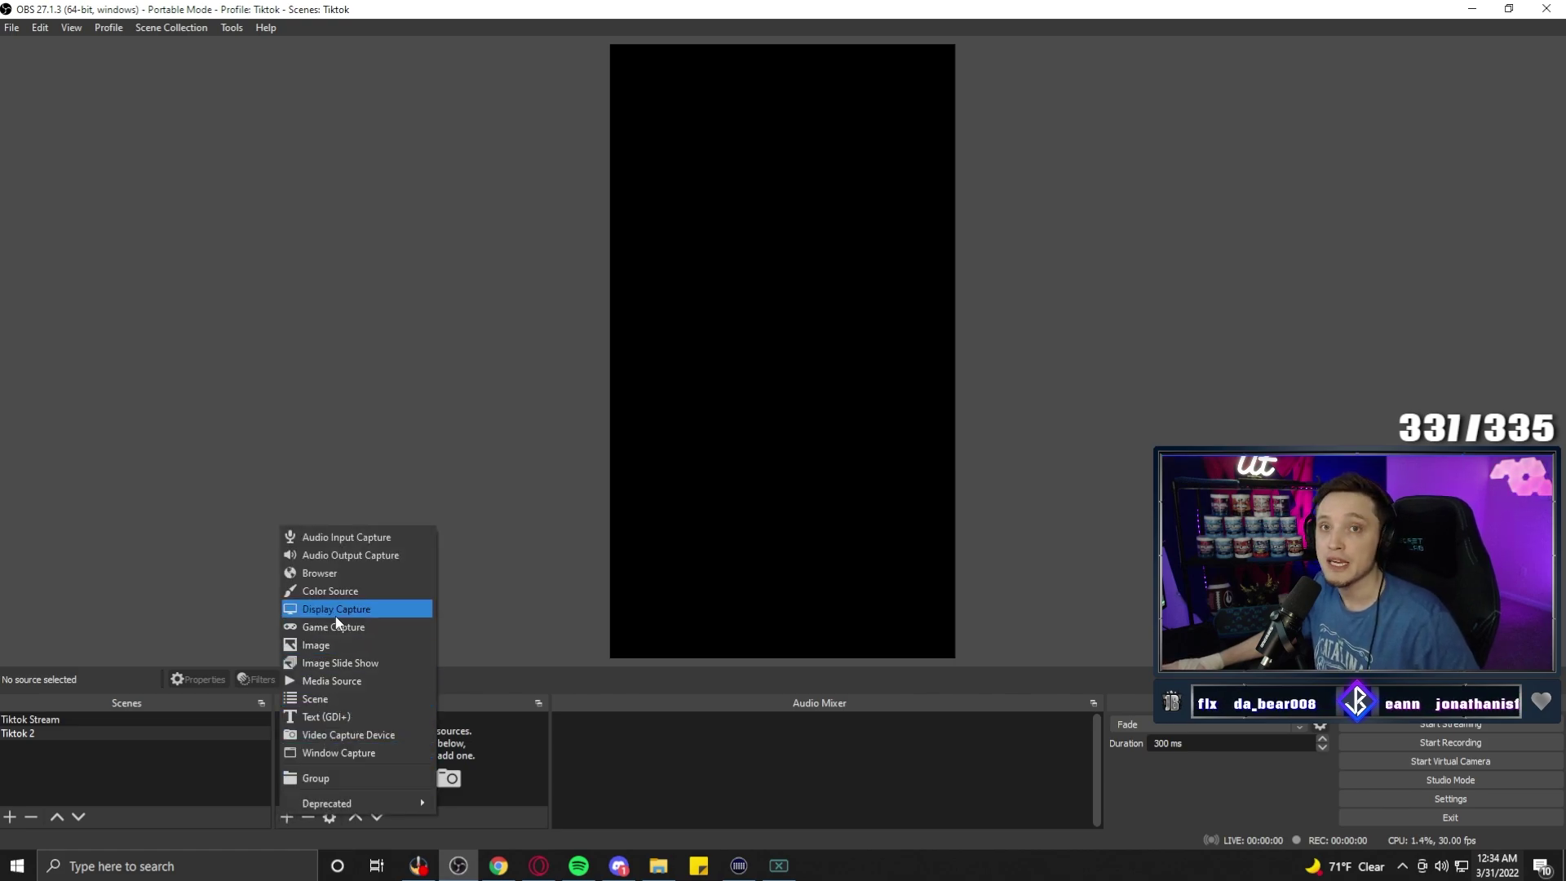
pyautogui.click(335, 616)
pyautogui.press('Return')
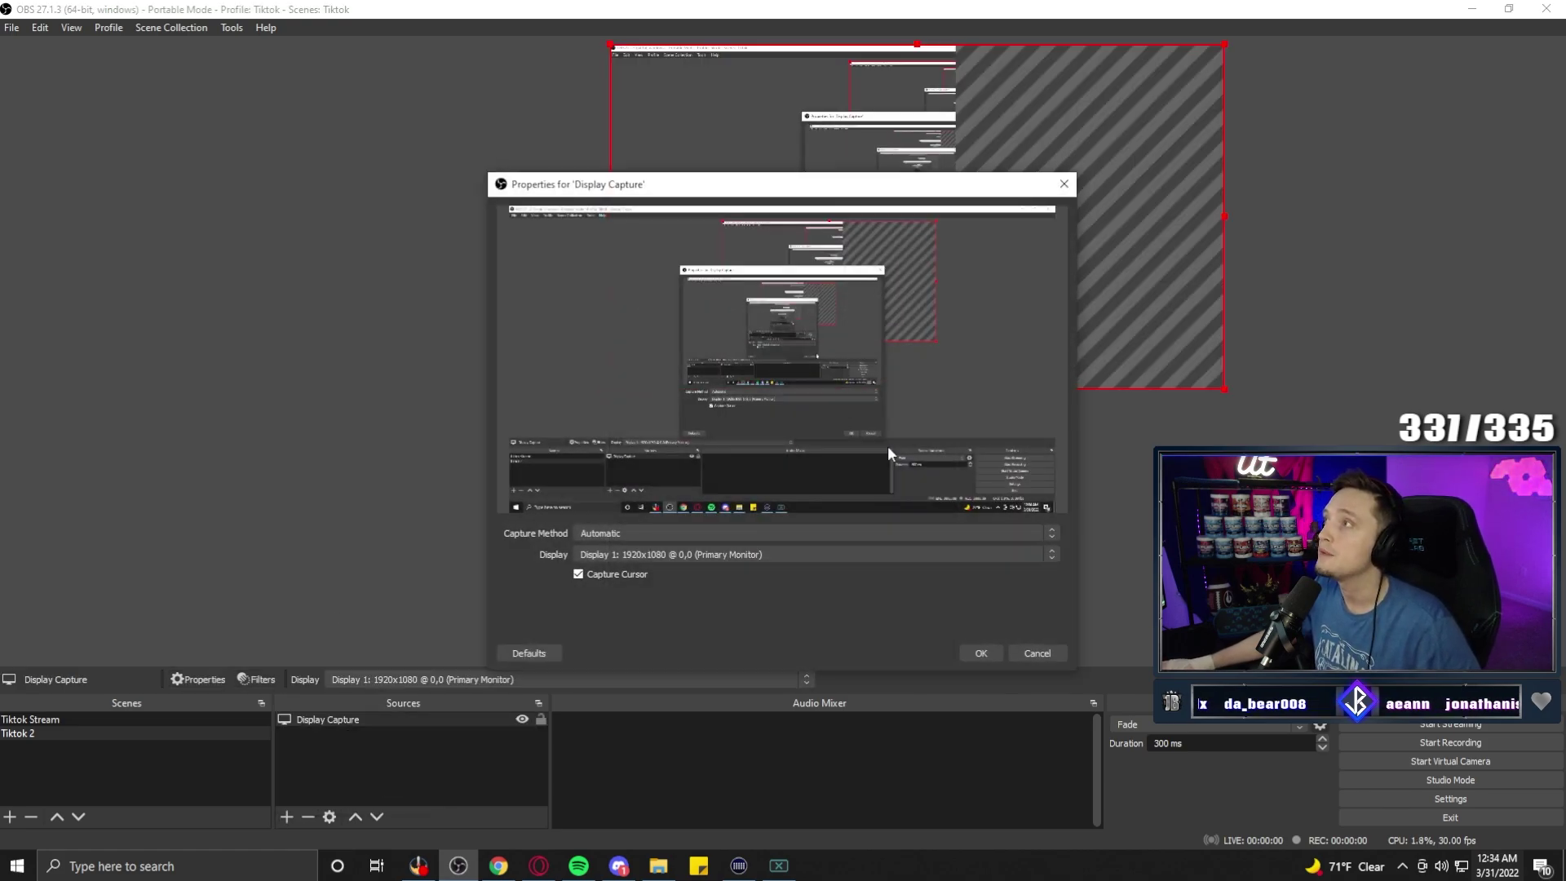
pyautogui.click(983, 657)
pyautogui.moveTo(989, 241); pyautogui.dragTo(841, 440)
pyautogui.press('Delete')
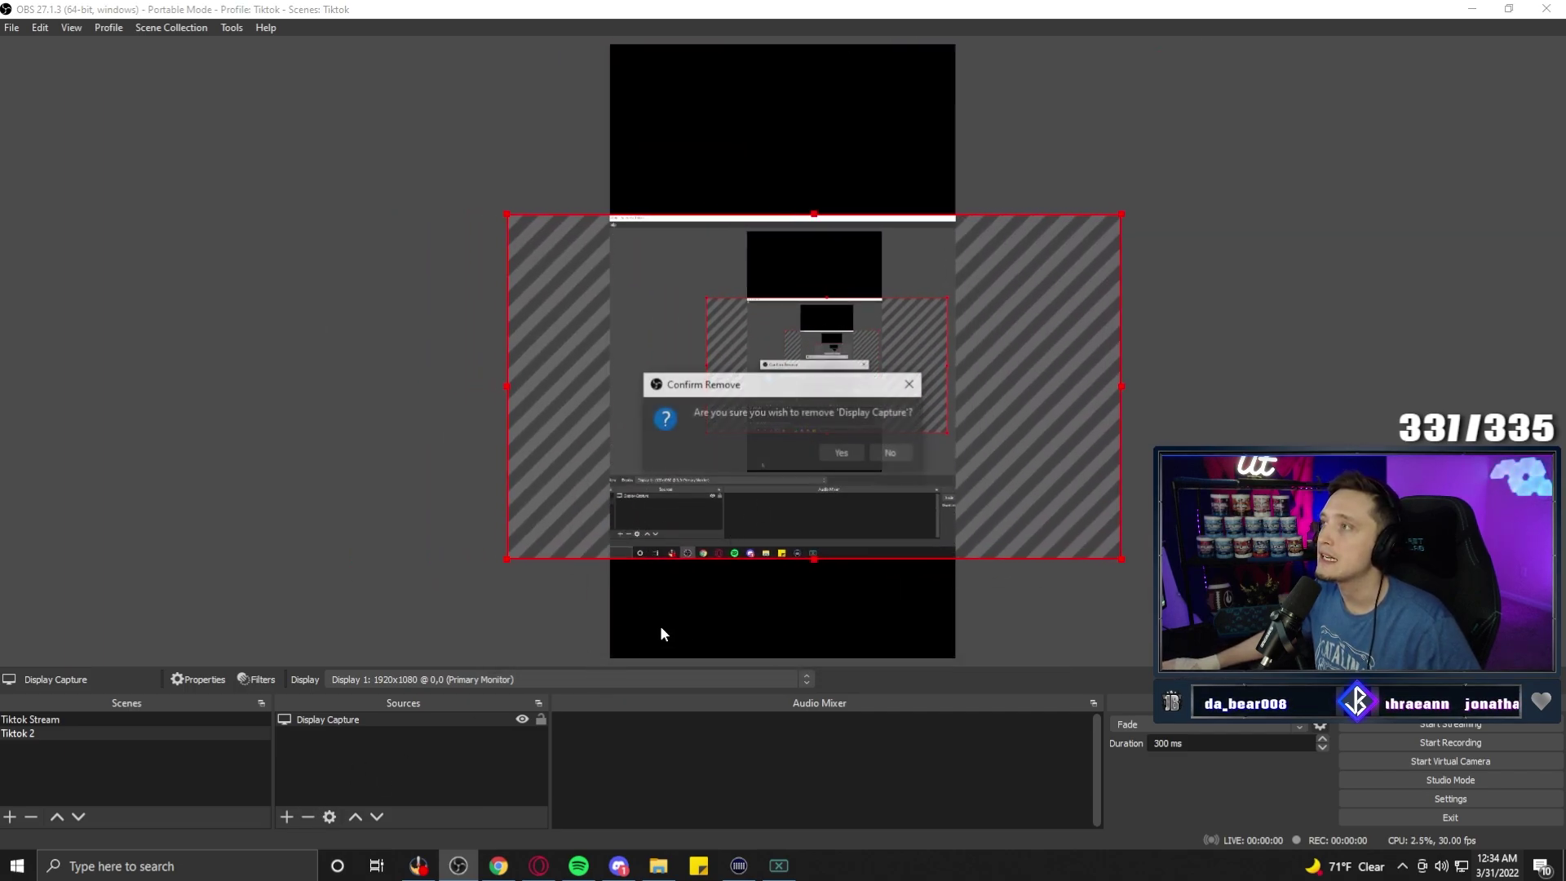
pyautogui.click(841, 447)
# Add the existing Elgato video capture device as a source in the Tiktok 2 scene
pyautogui.click(290, 815)
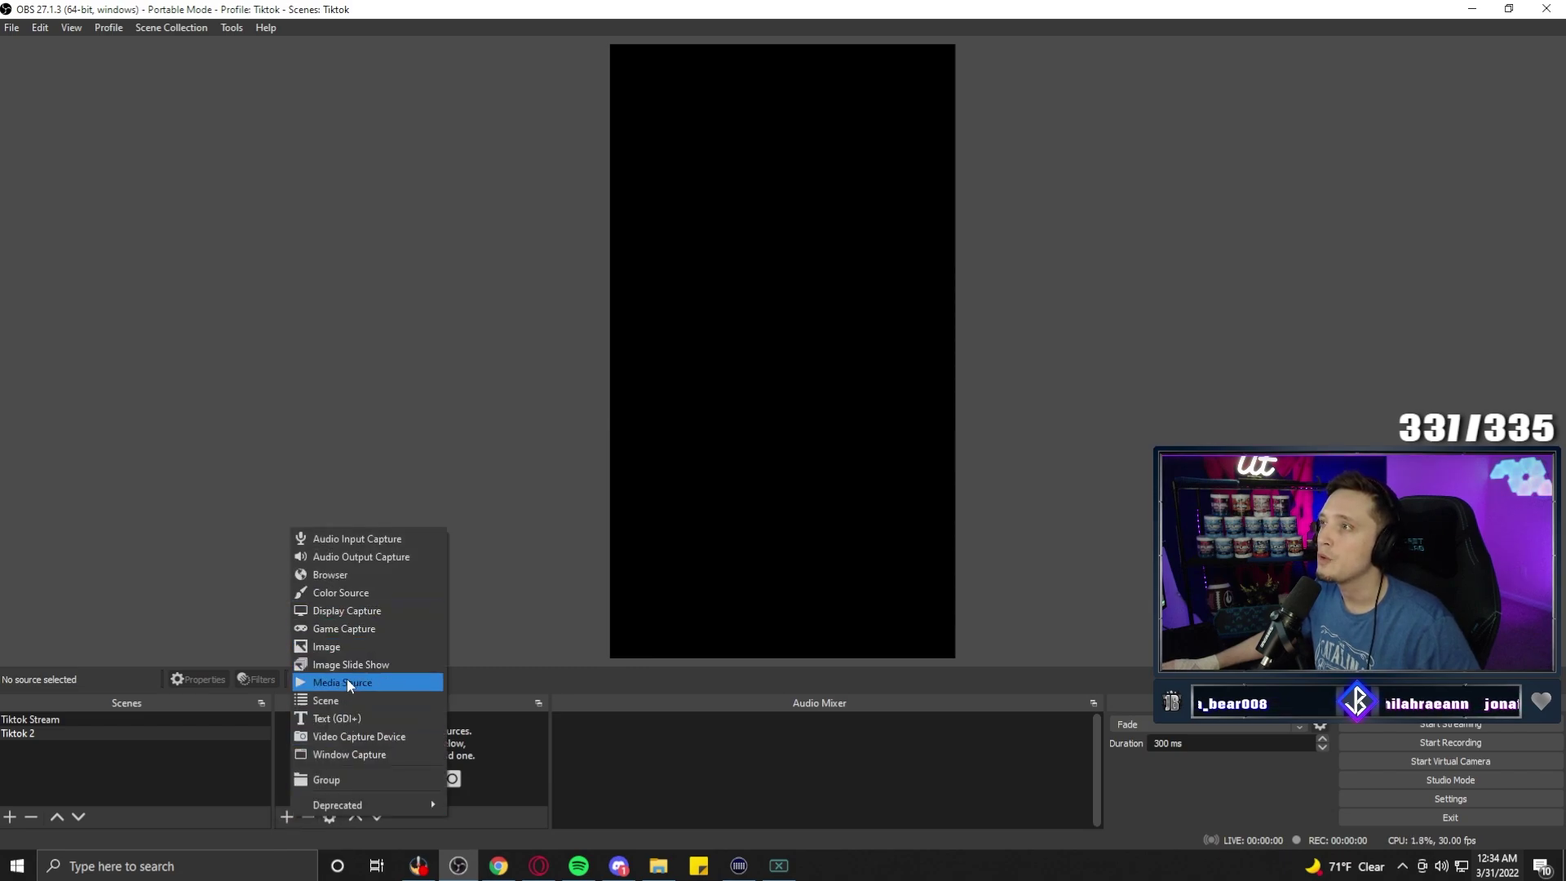
pyautogui.click(346, 735)
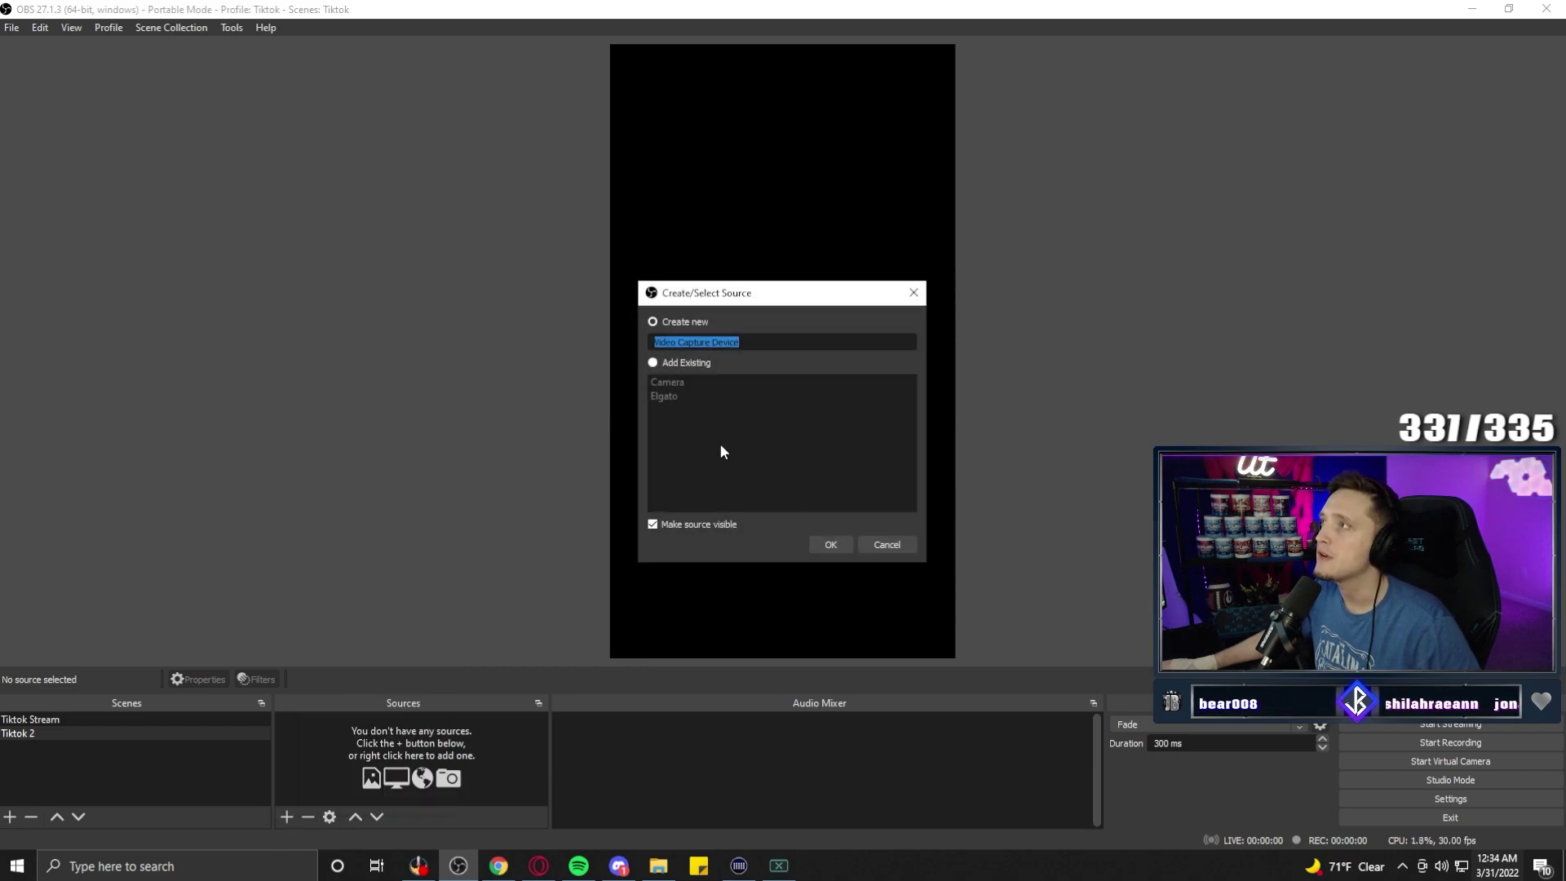
pyautogui.click(654, 363)
pyautogui.click(830, 544)
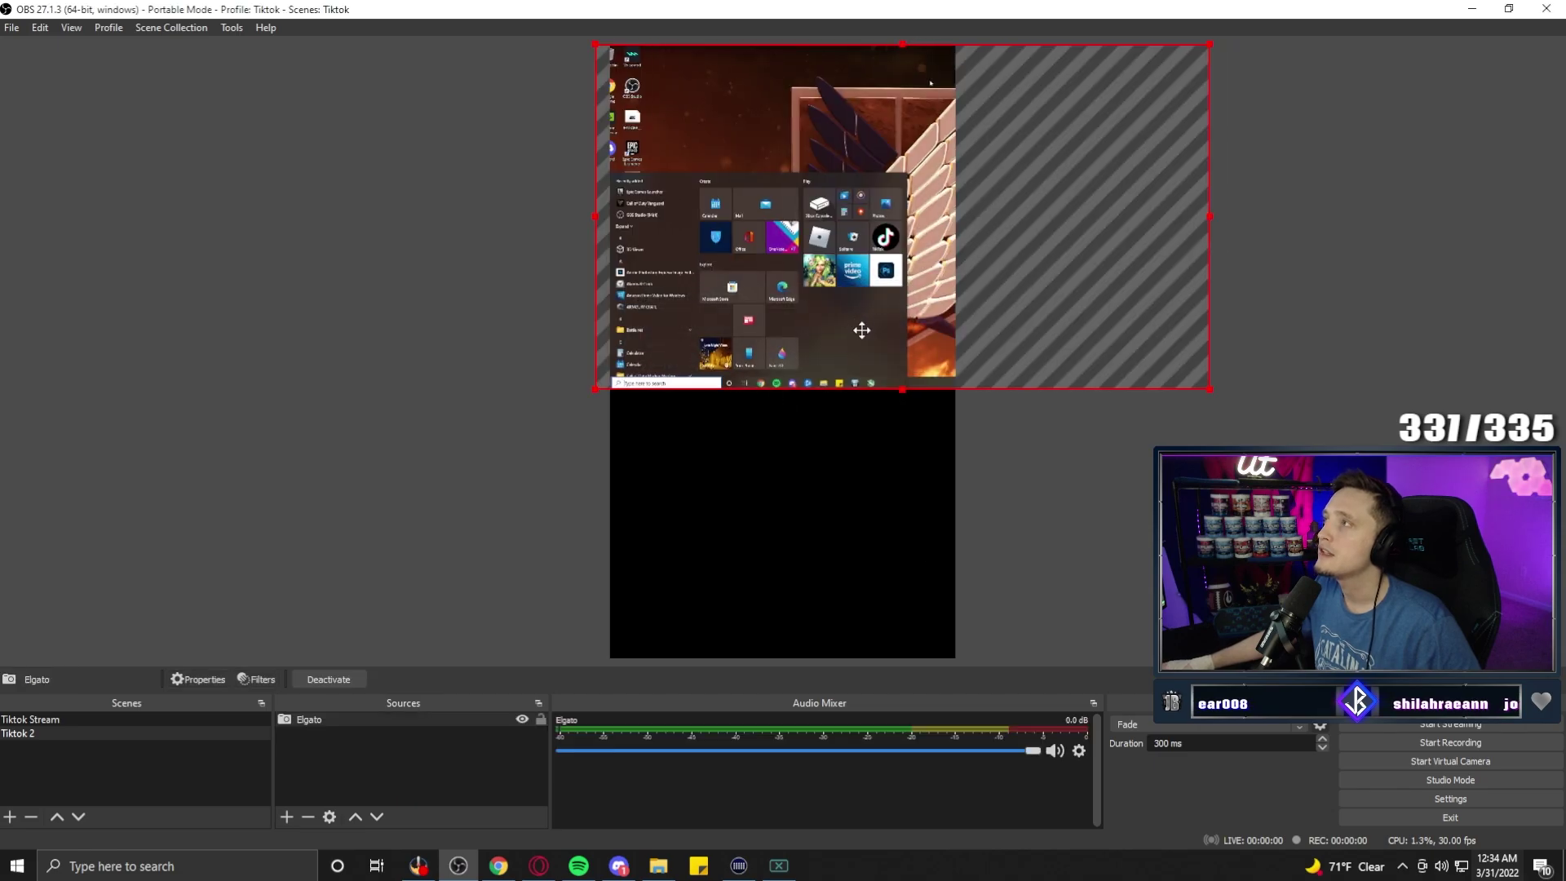
# Enlarge the Elgato source and position it roughly centred over the lower part of the vertical canvas, leaving space above
pyautogui.moveTo(864, 328); pyautogui.dragTo(737, 496)
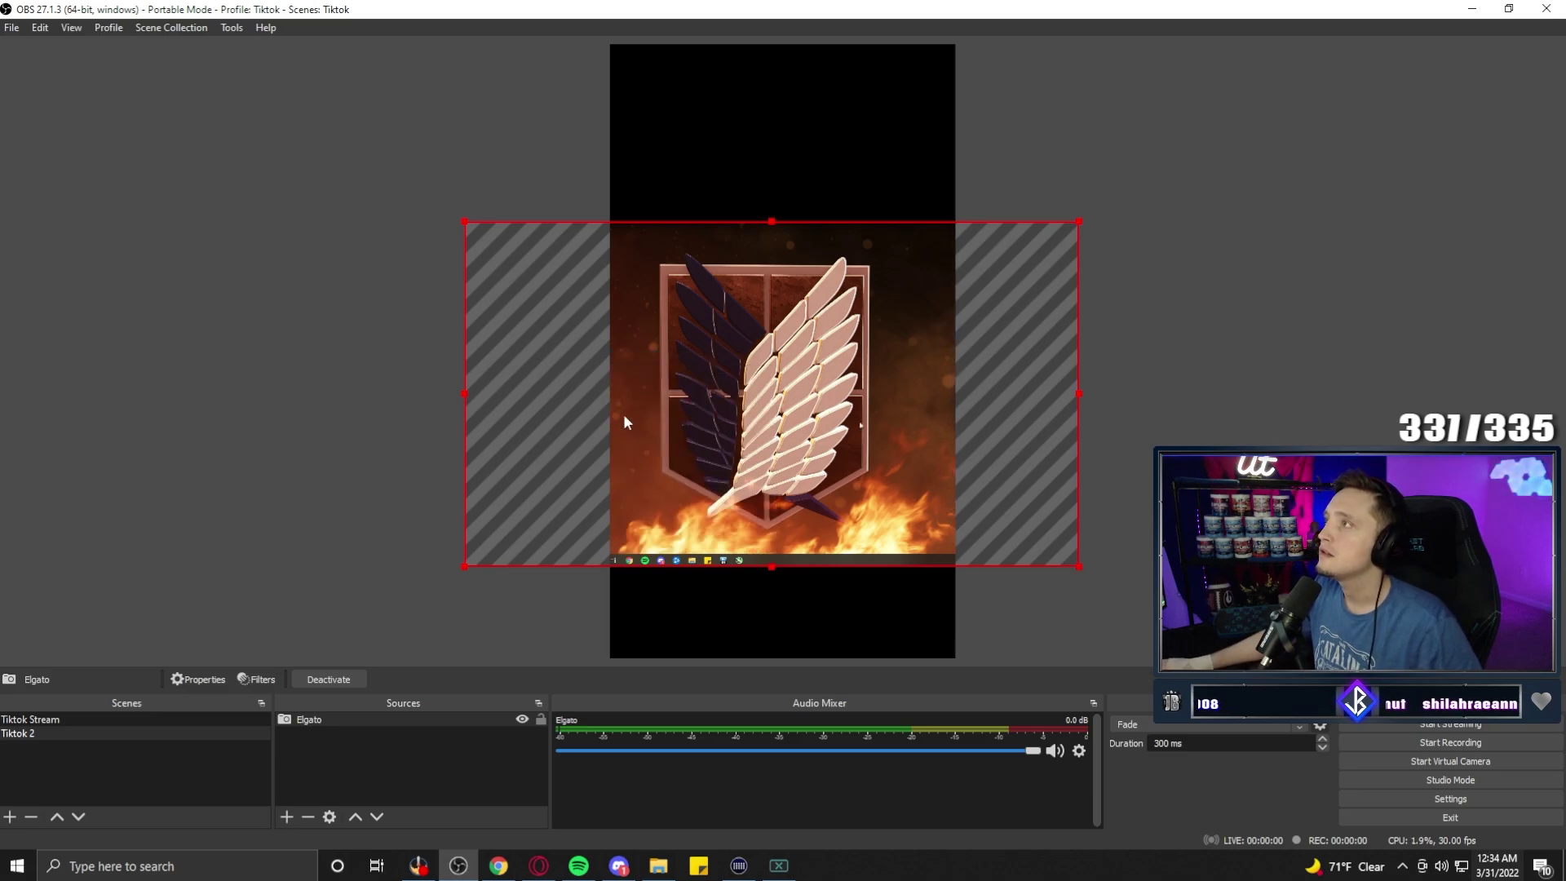
pyautogui.moveTo(623, 414); pyautogui.dragTo(613, 451)
pyautogui.moveTo(1067, 602); pyautogui.dragTo(1170, 661)
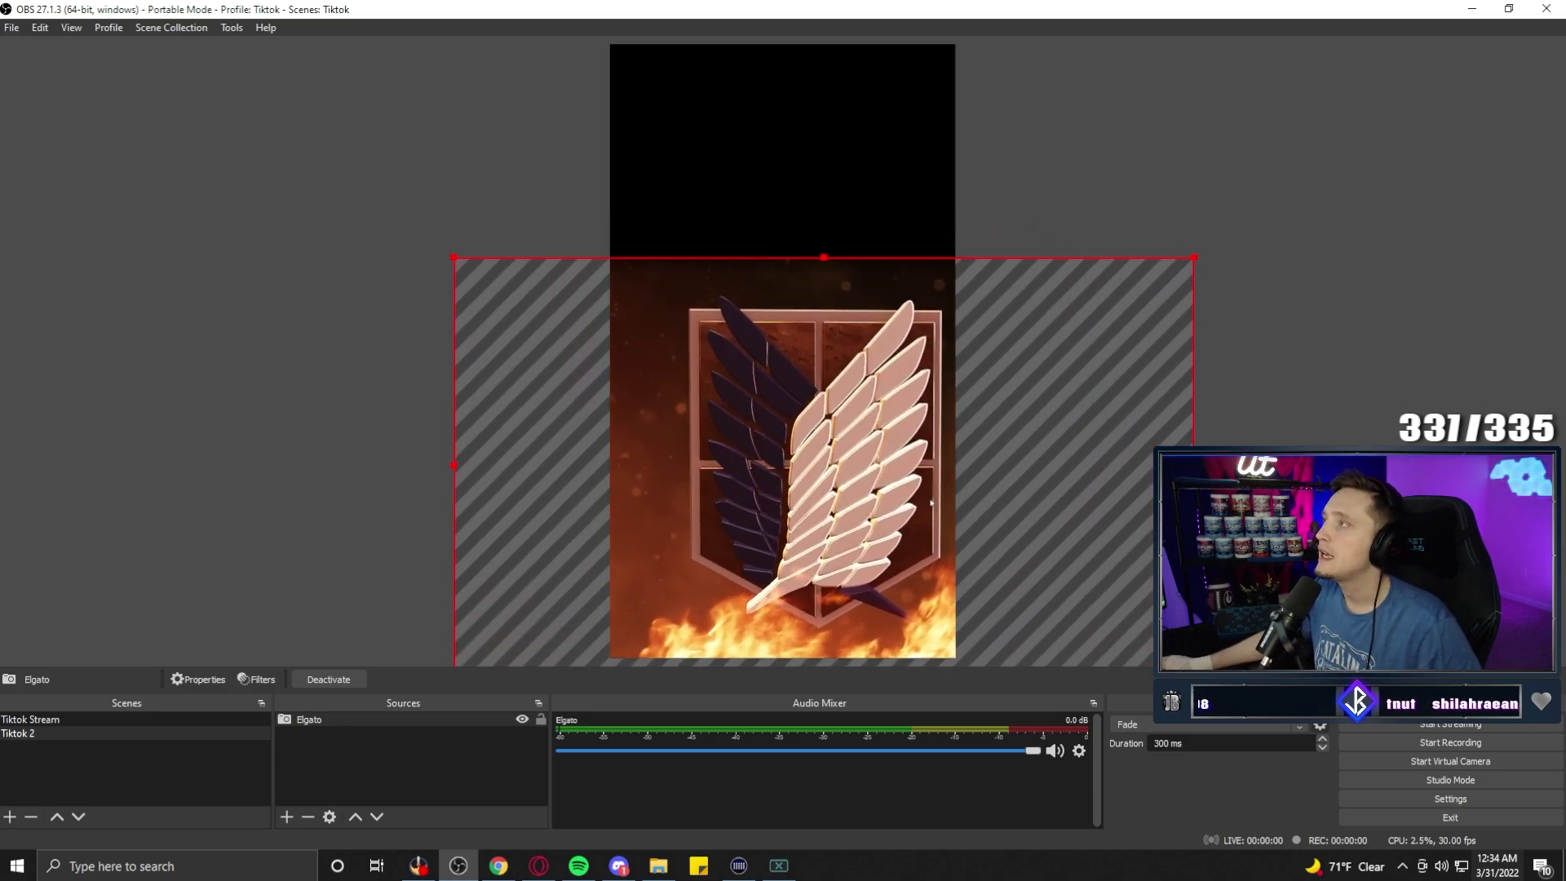
pyautogui.moveTo(1123, 585); pyautogui.dragTo(1072, 496)
pyautogui.moveTo(1137, 582); pyautogui.dragTo(1165, 653)
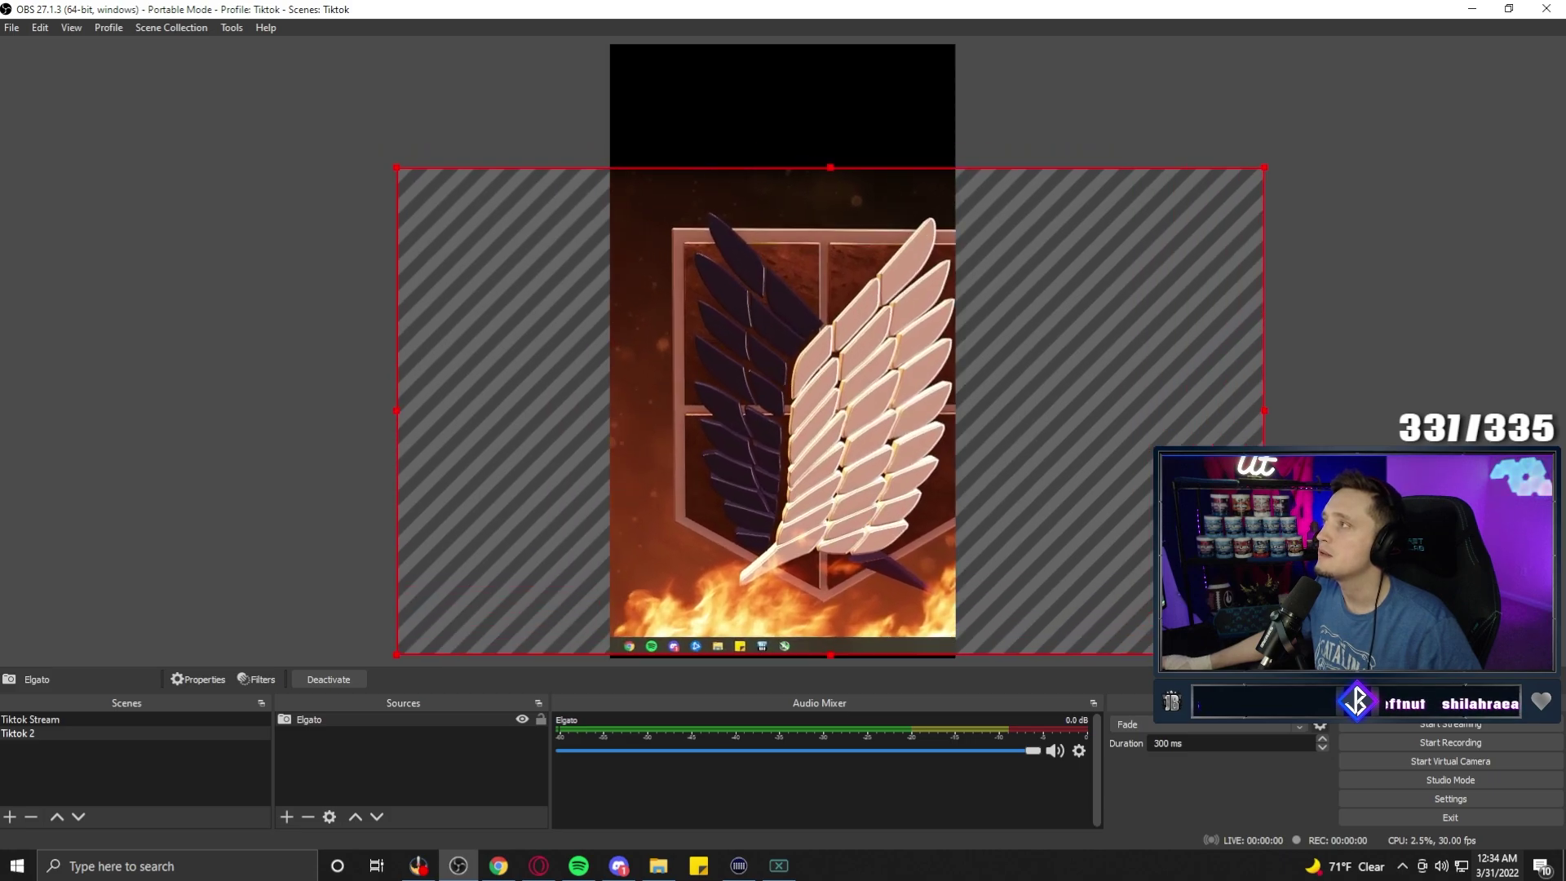
pyautogui.moveTo(1085, 576); pyautogui.dragTo(1048, 584)
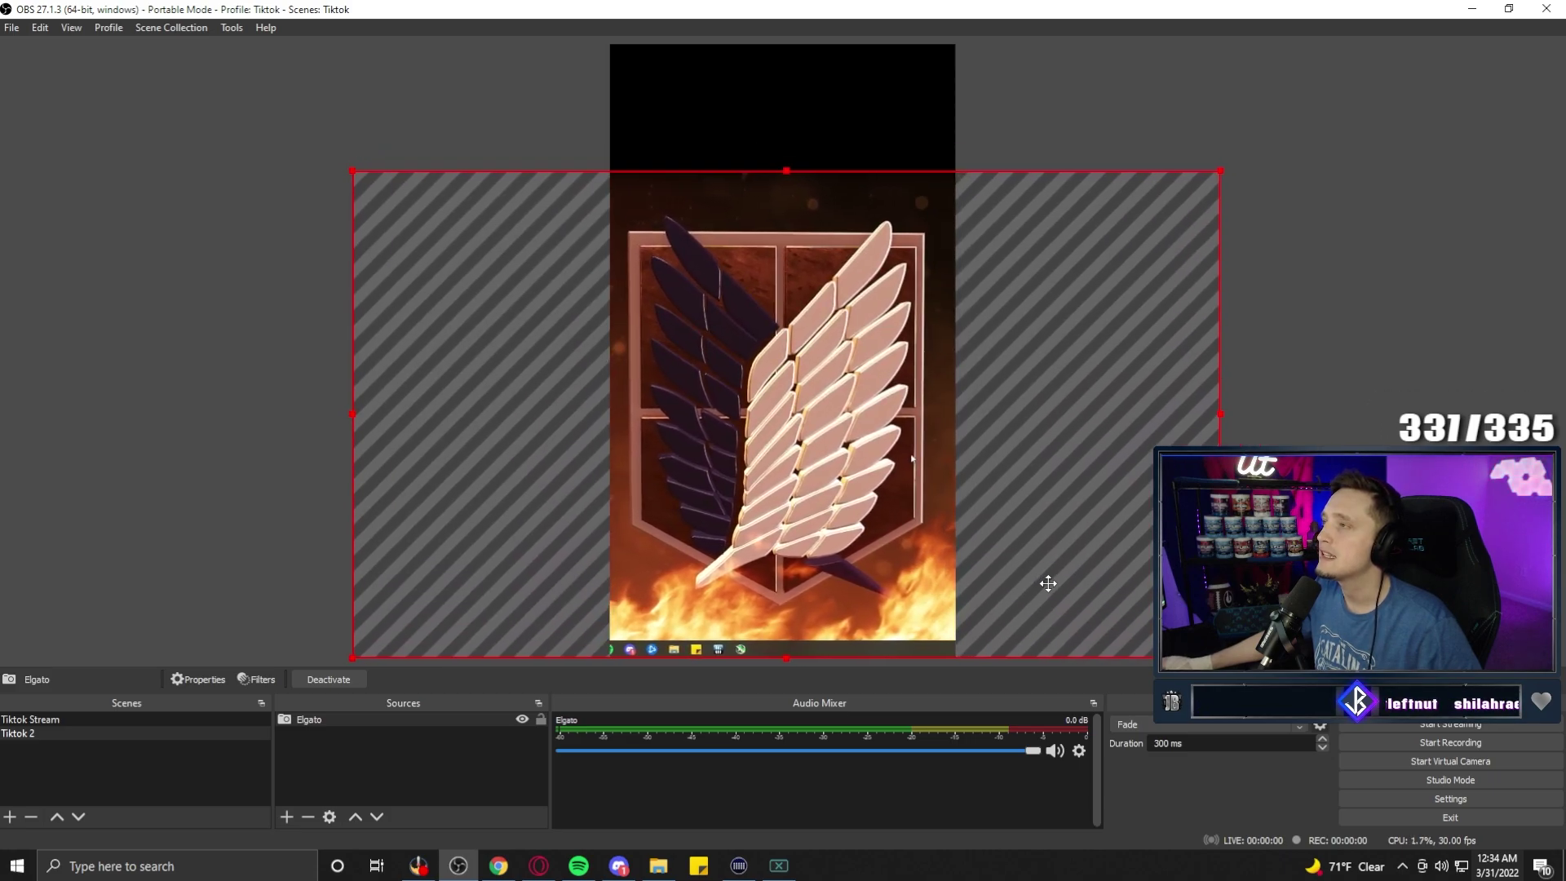
# Add the existing Microphone audio input capture as a source in the Tiktok 2 scene
pyautogui.click(287, 817)
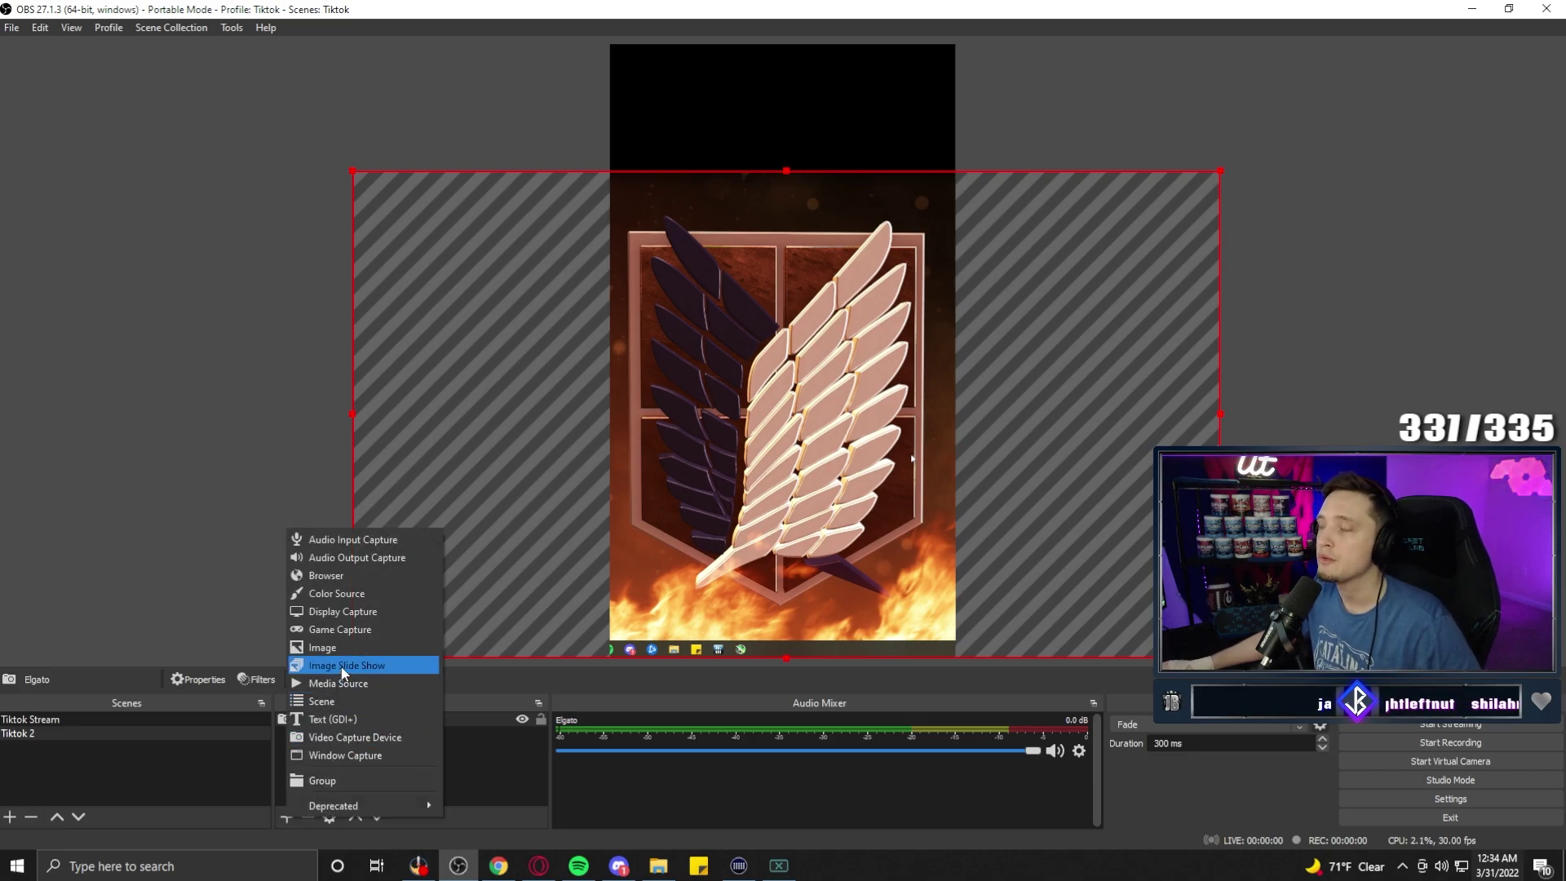
pyautogui.click(345, 540)
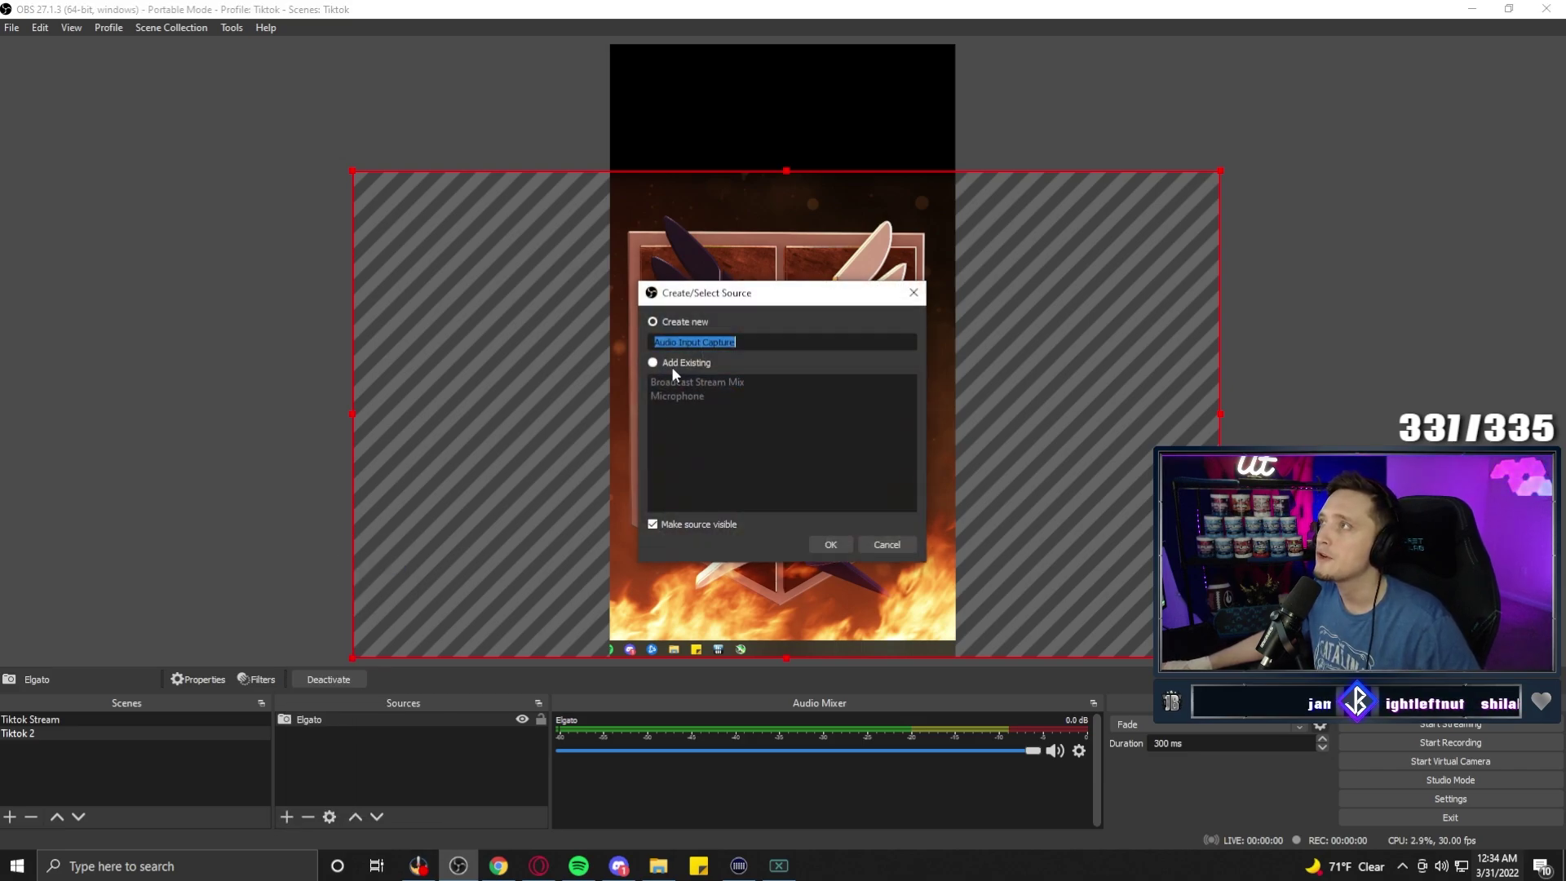
pyautogui.click(655, 362)
pyautogui.click(674, 396)
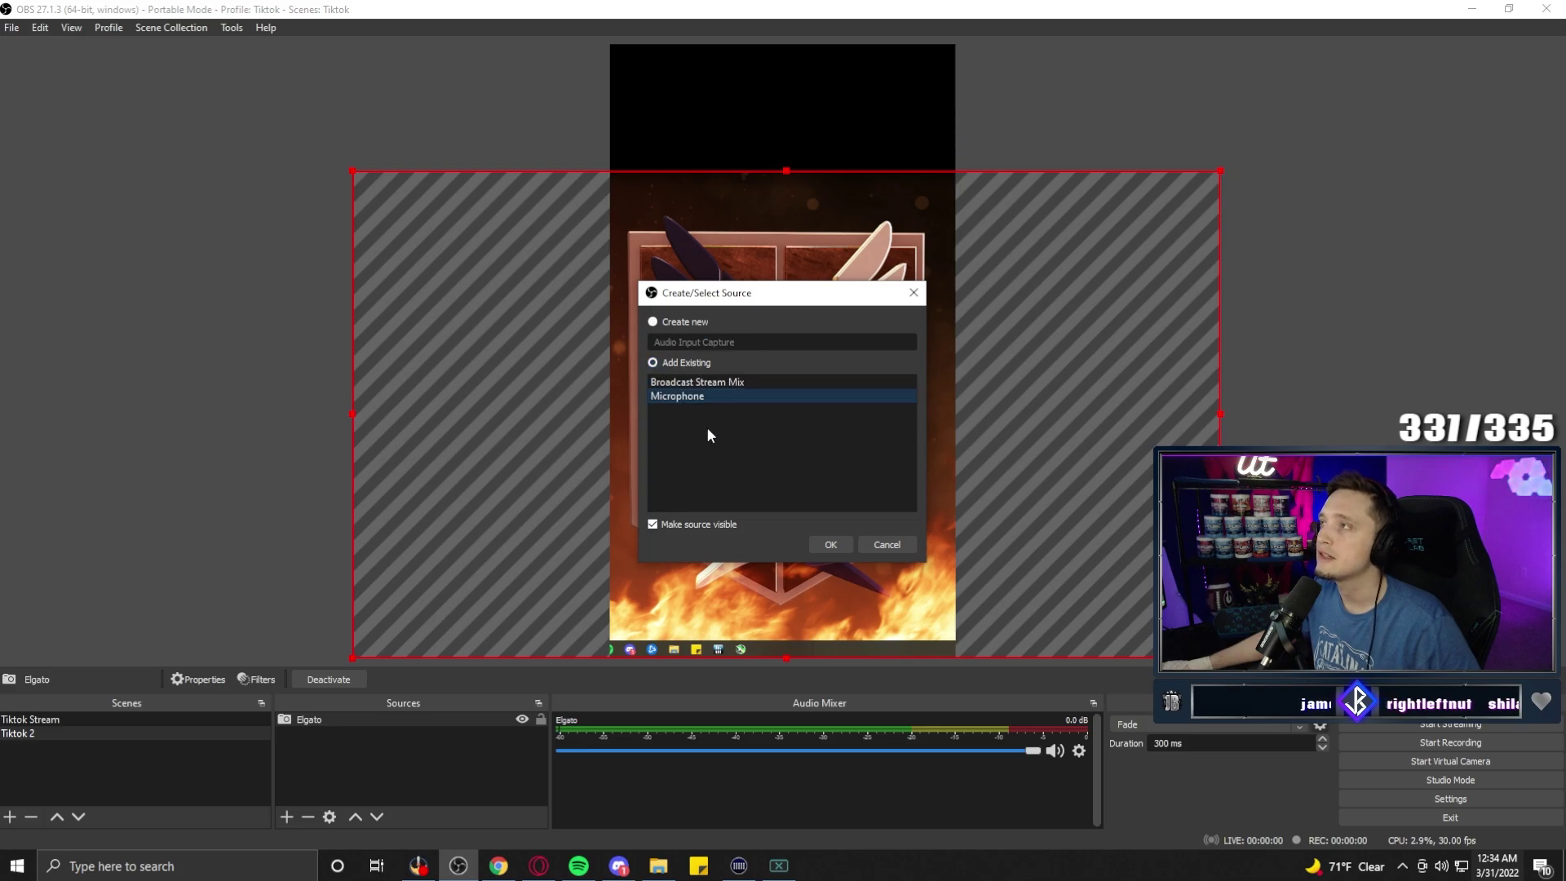
pyautogui.click(831, 544)
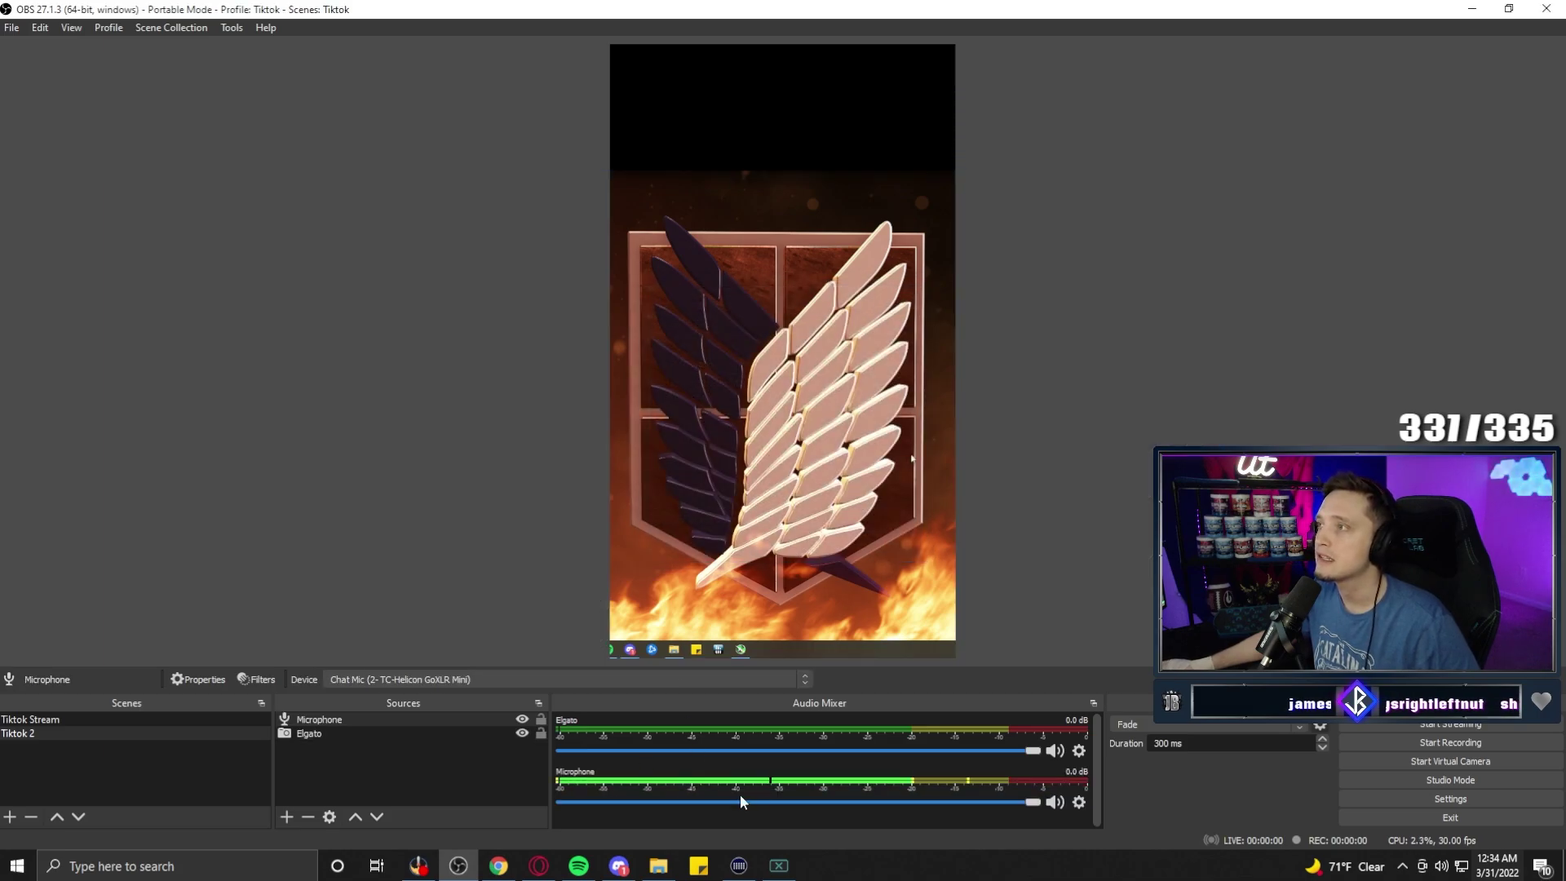
# Compare the recording OBS's audio mixer with the portable OBS's Microphone source, nudging the Elgato source slightly sideways in between
pyautogui.click(721, 526)
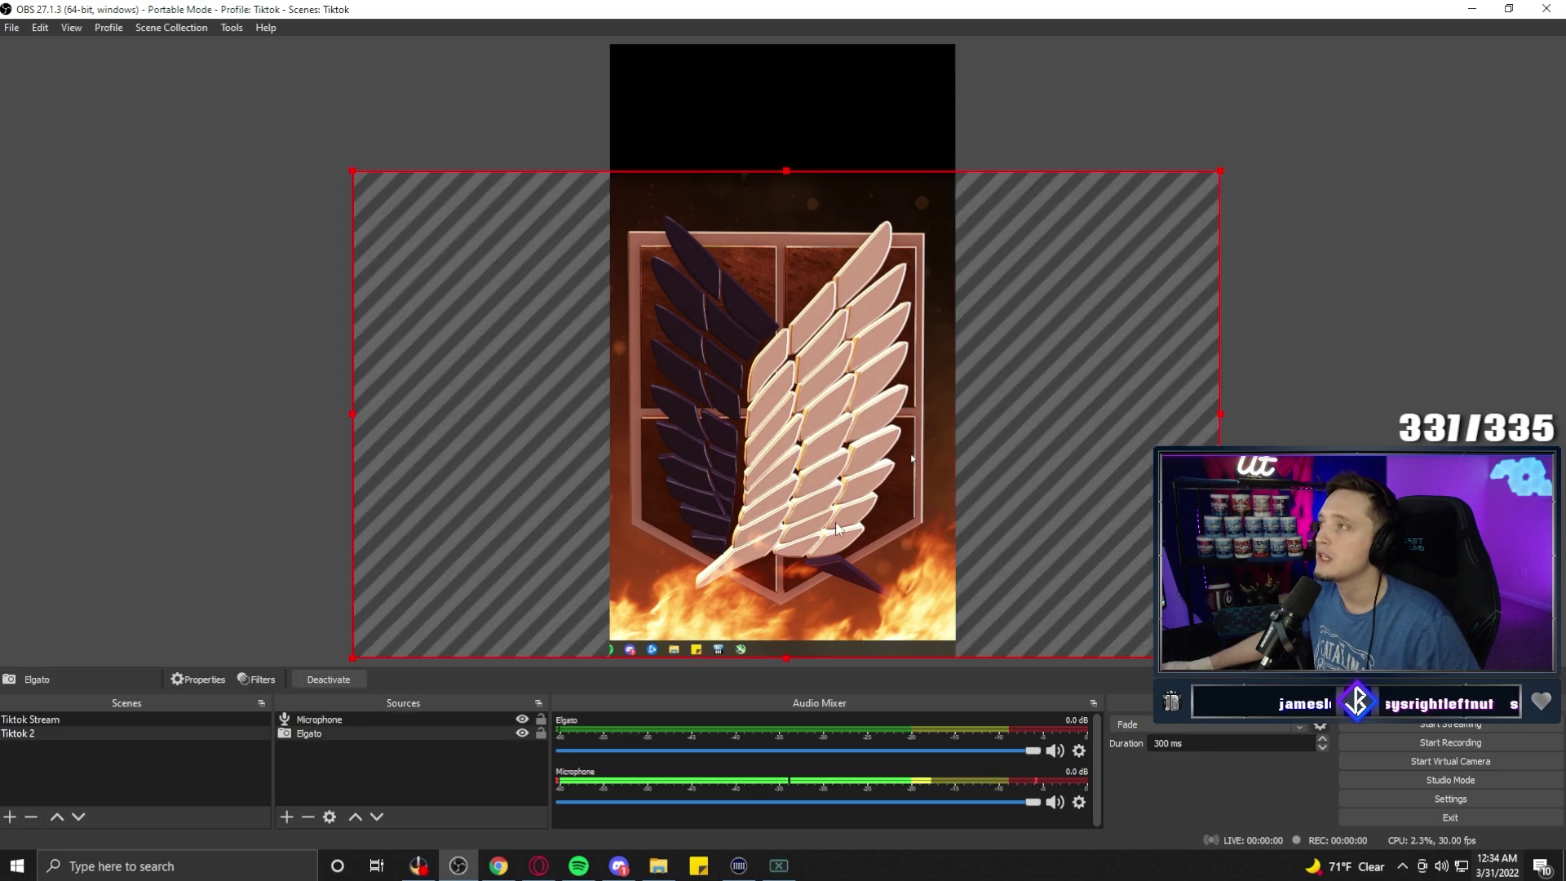
pyautogui.click(418, 866)
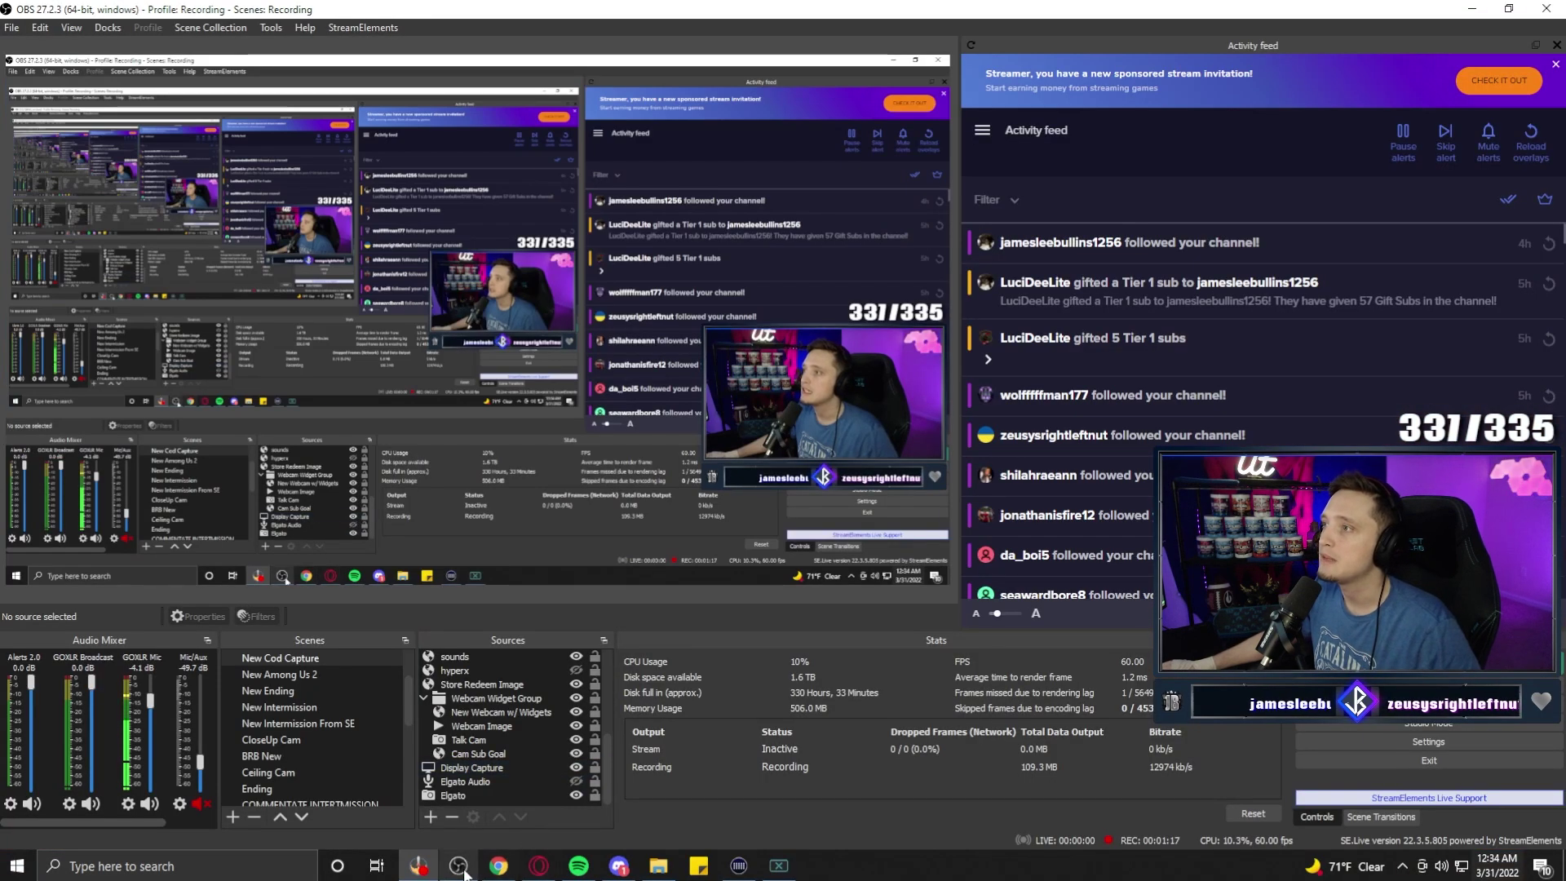
pyautogui.click(458, 866)
pyautogui.moveTo(781, 565); pyautogui.dragTo(784, 565)
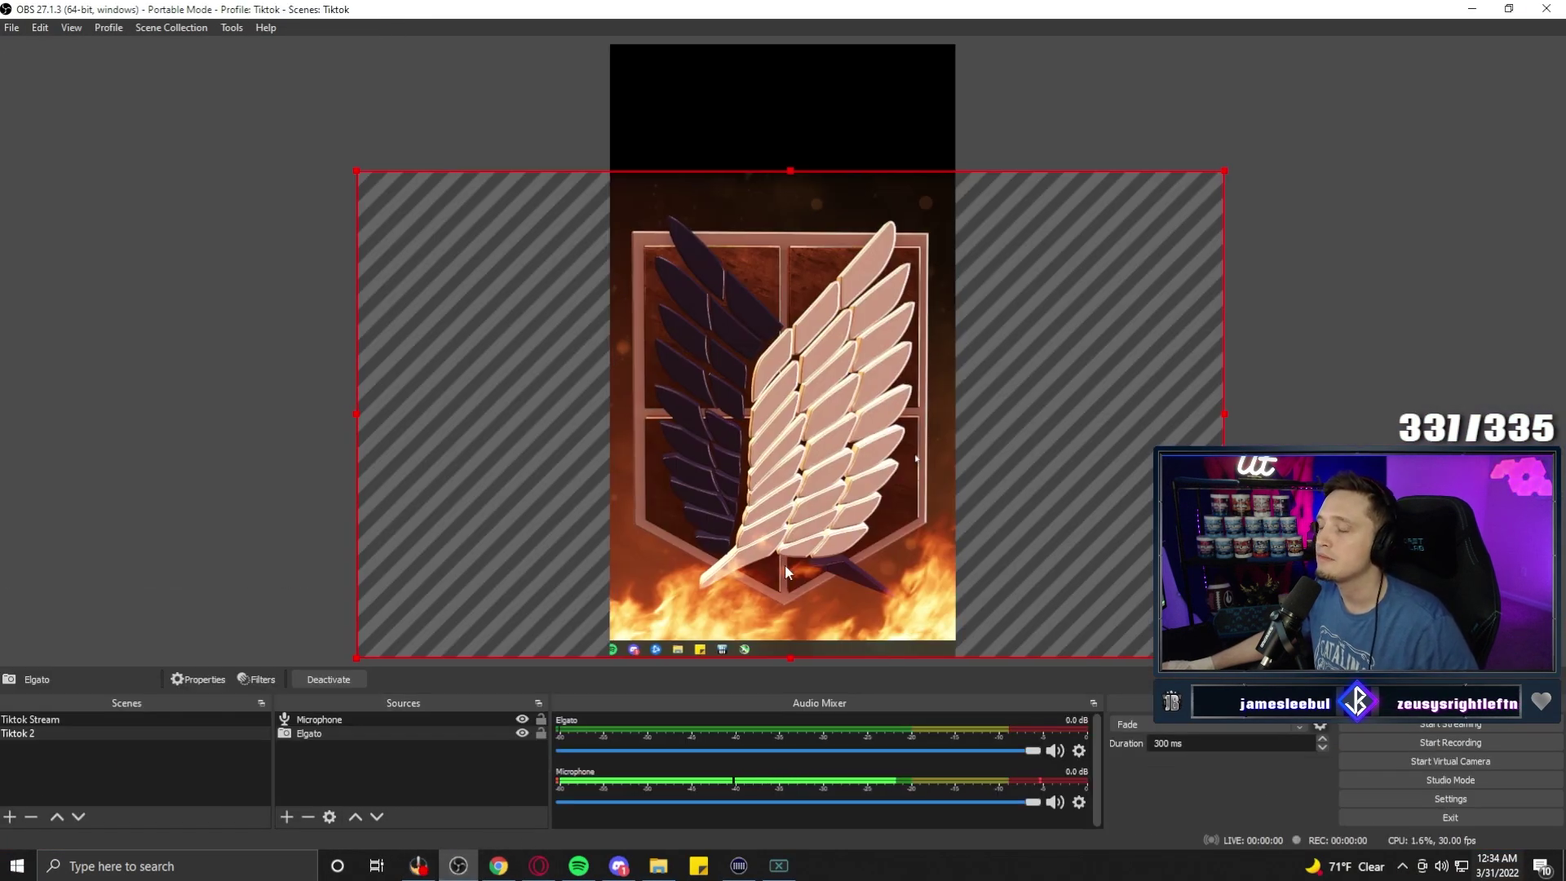
pyautogui.click(390, 721)
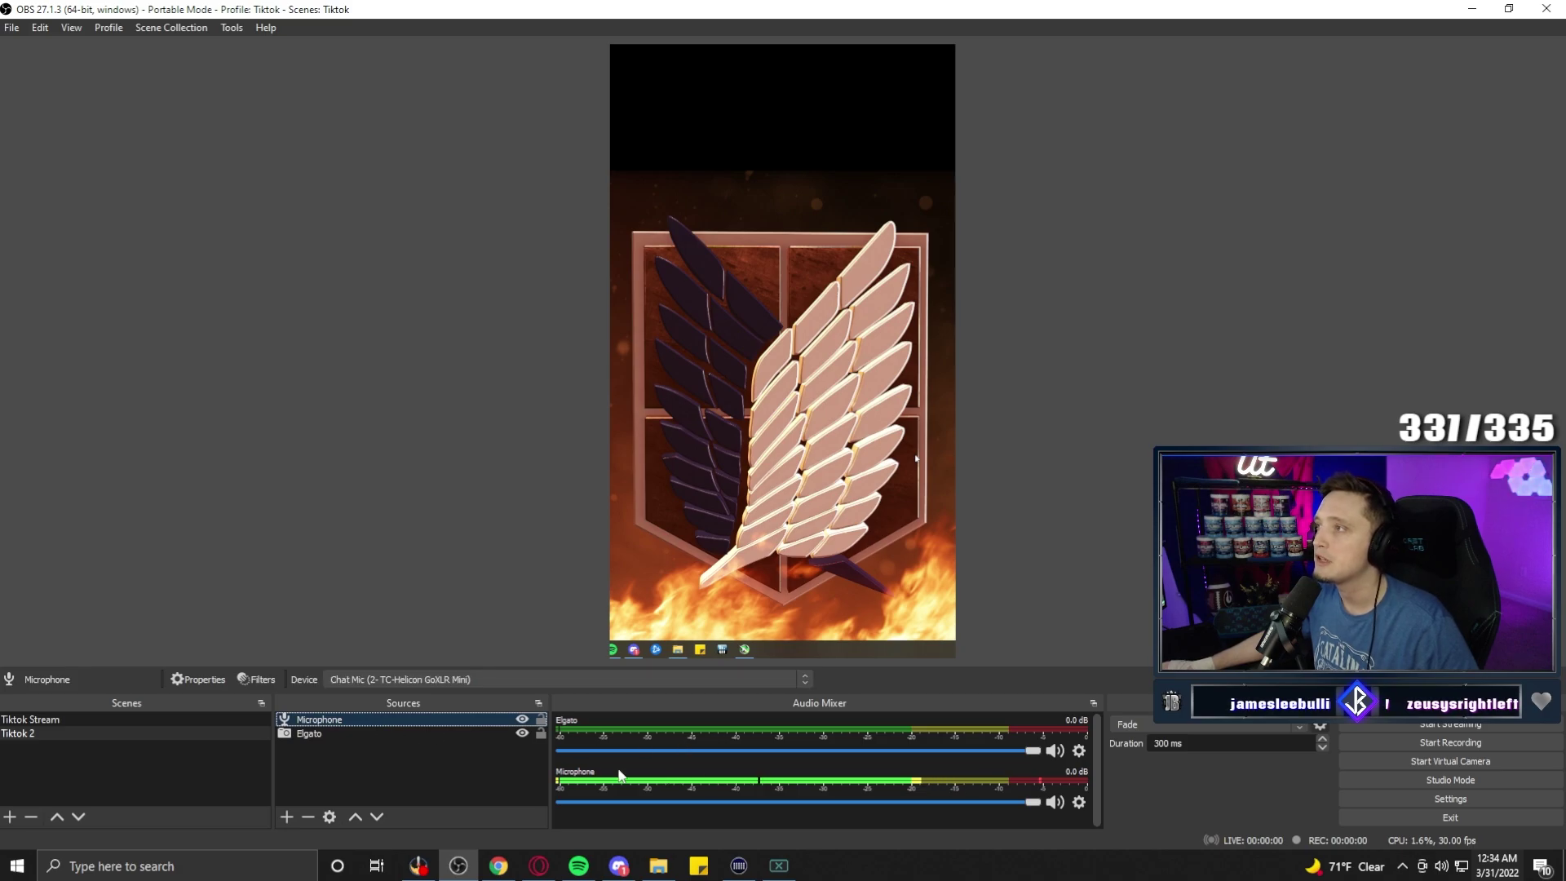
pyautogui.click(402, 868)
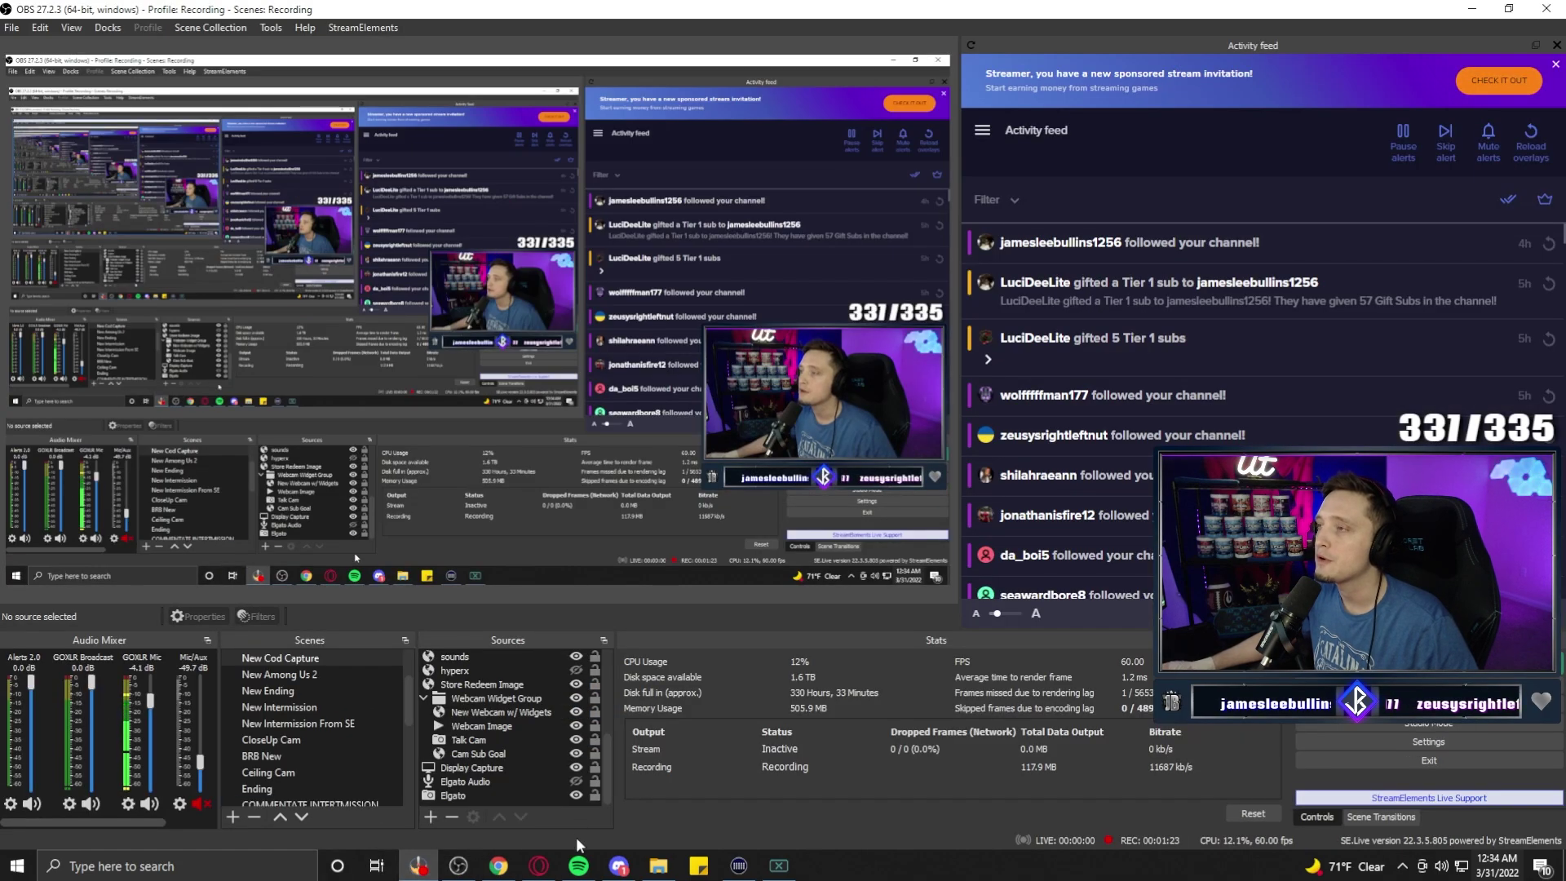
pyautogui.click(458, 866)
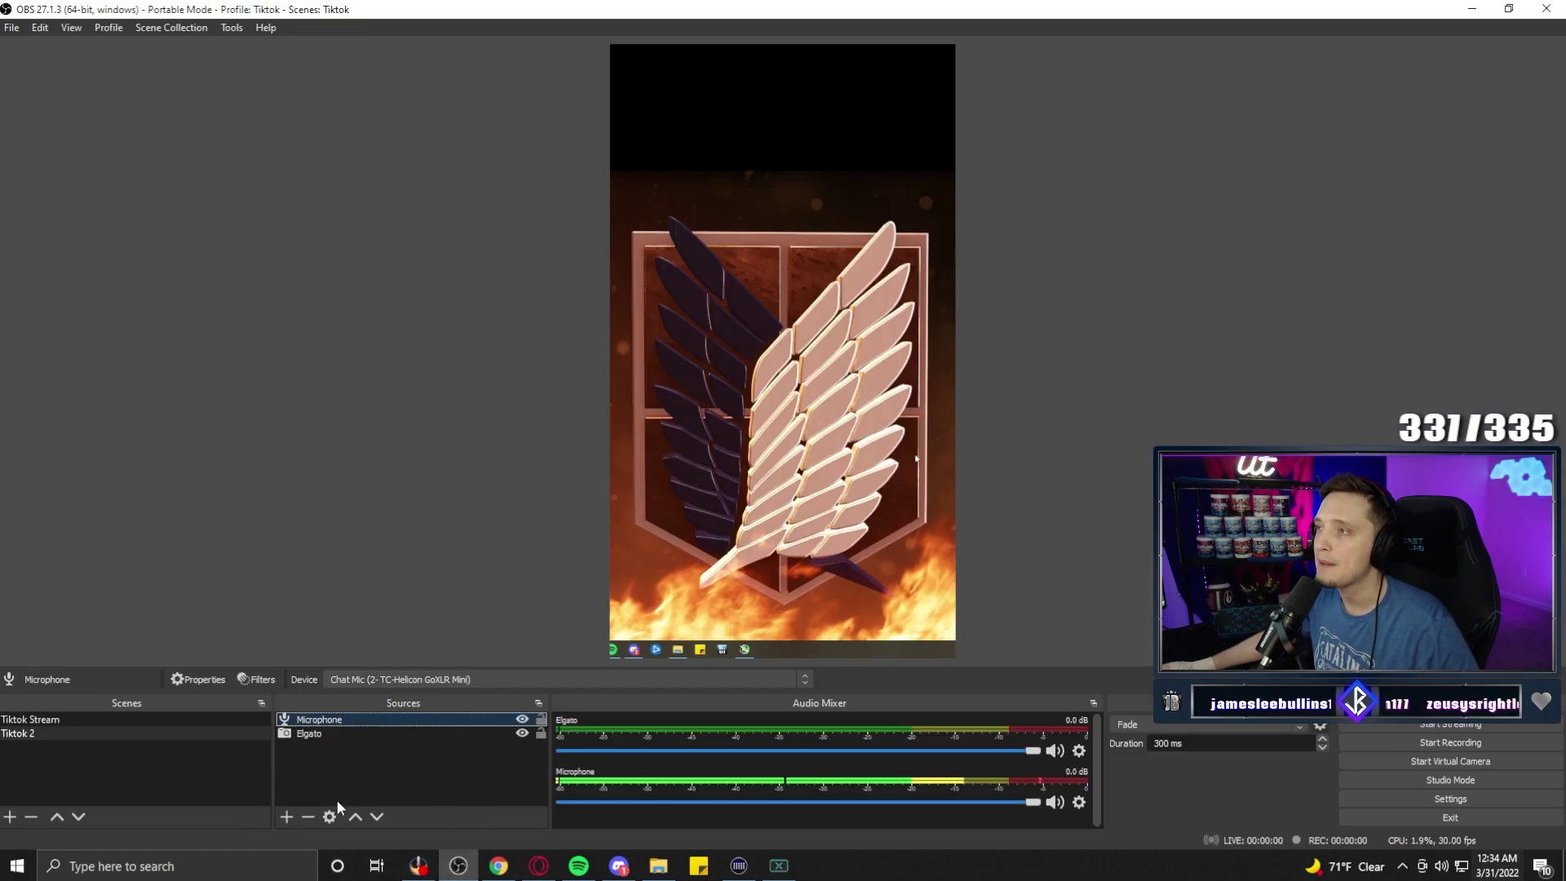
# Add the existing Broadcast Stream Mix audio input capture as a source in the Tiktok 2 scene
pyautogui.click(286, 818)
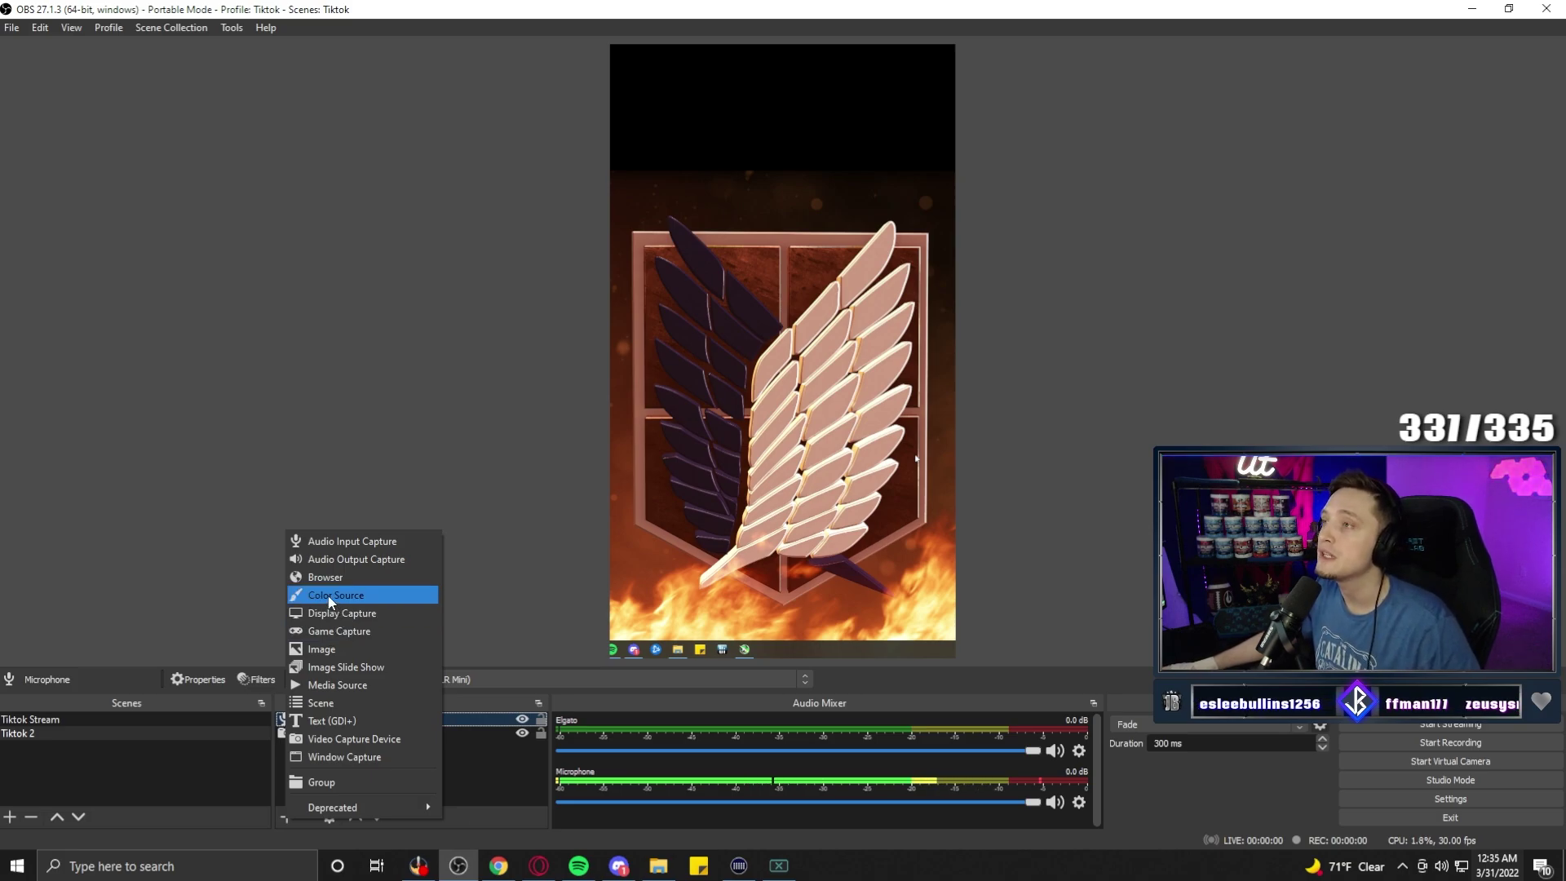
pyautogui.click(327, 541)
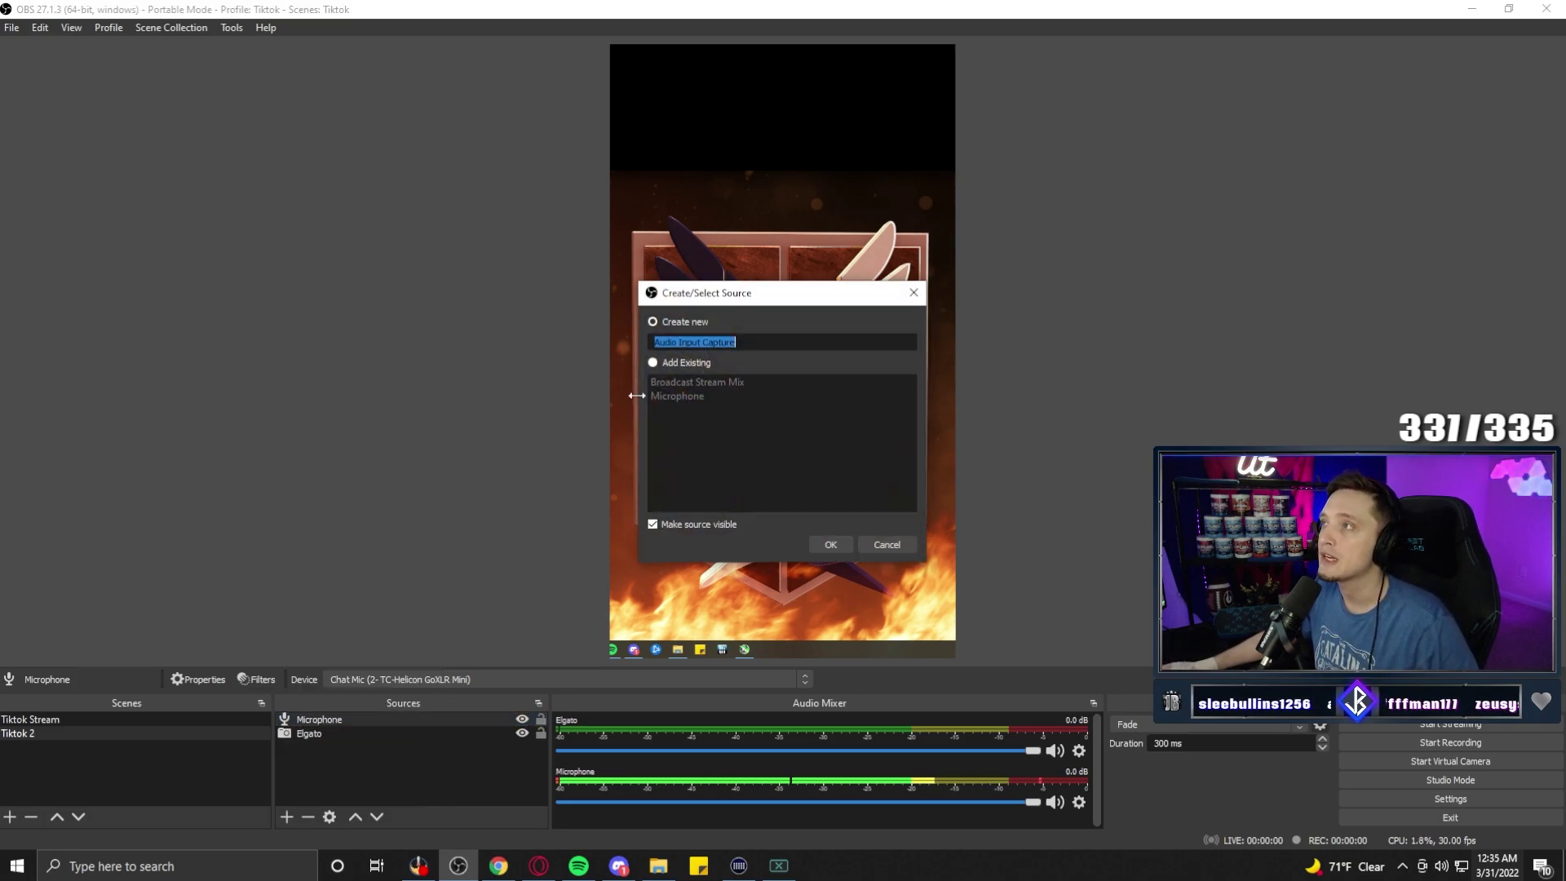
pyautogui.click(653, 362)
pyautogui.click(697, 382)
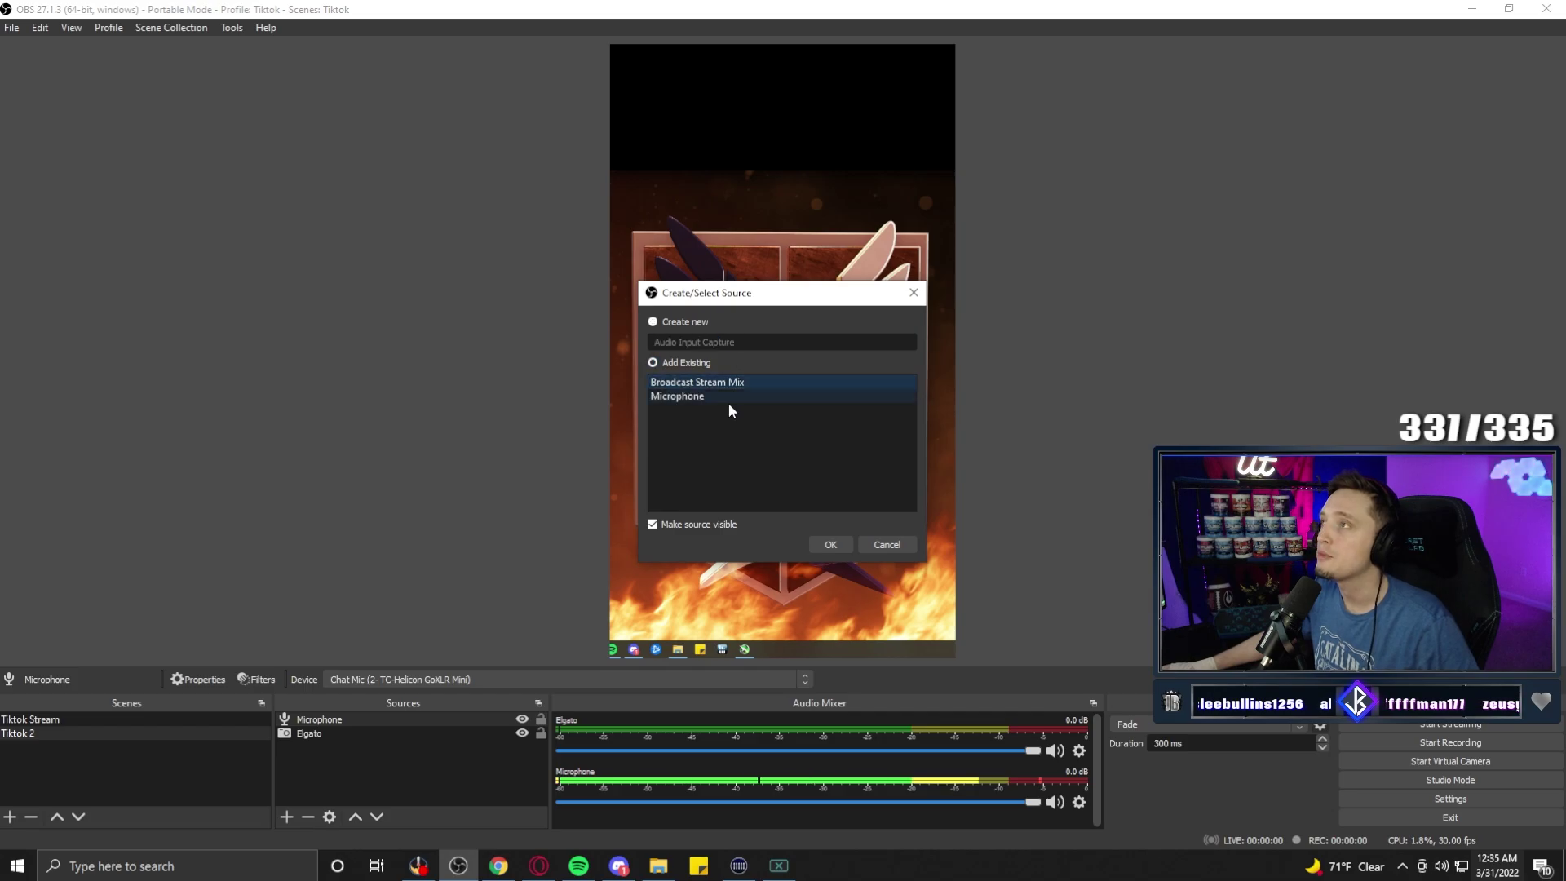
pyautogui.click(830, 544)
# Play the current song in Spotify to check the broadcast audio levels in both OBS instances, and return to the portable OBS
pyautogui.click(579, 866)
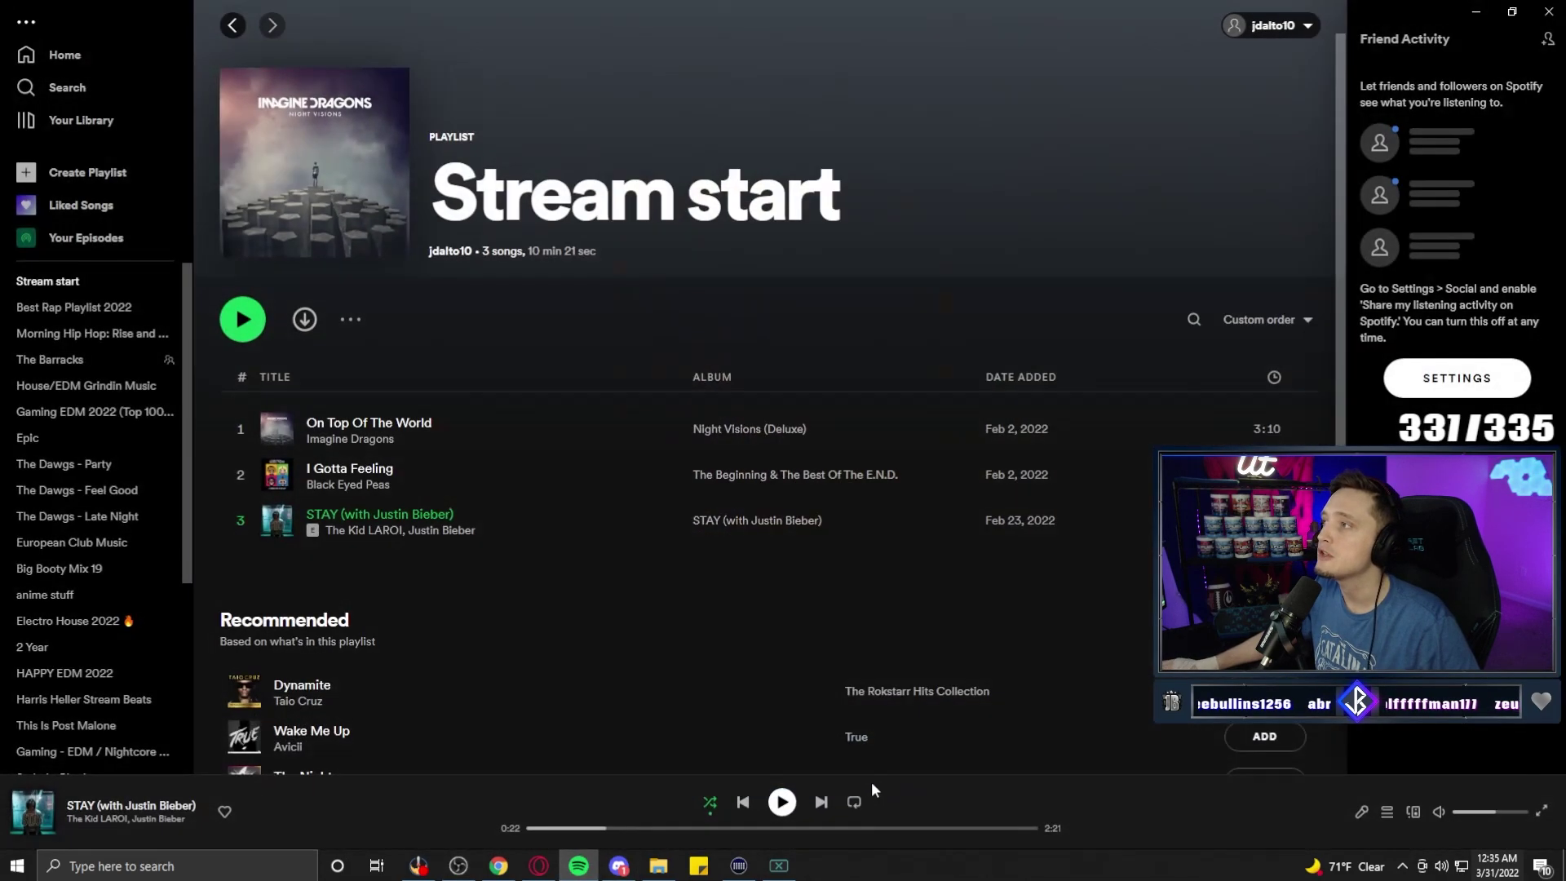
pyautogui.click(780, 801)
pyautogui.click(418, 866)
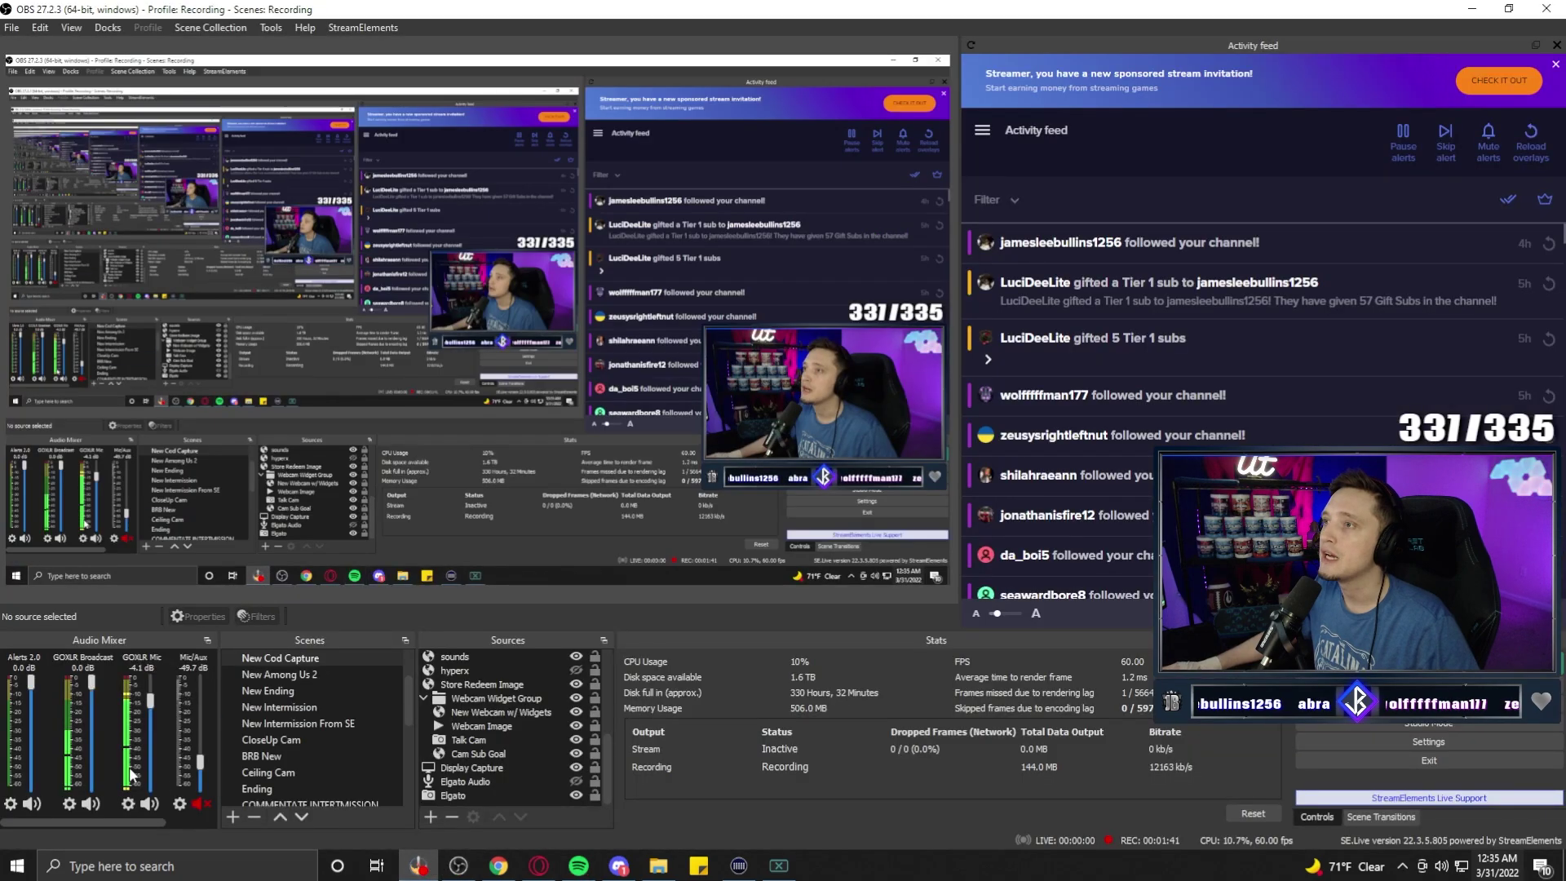
pyautogui.click(459, 865)
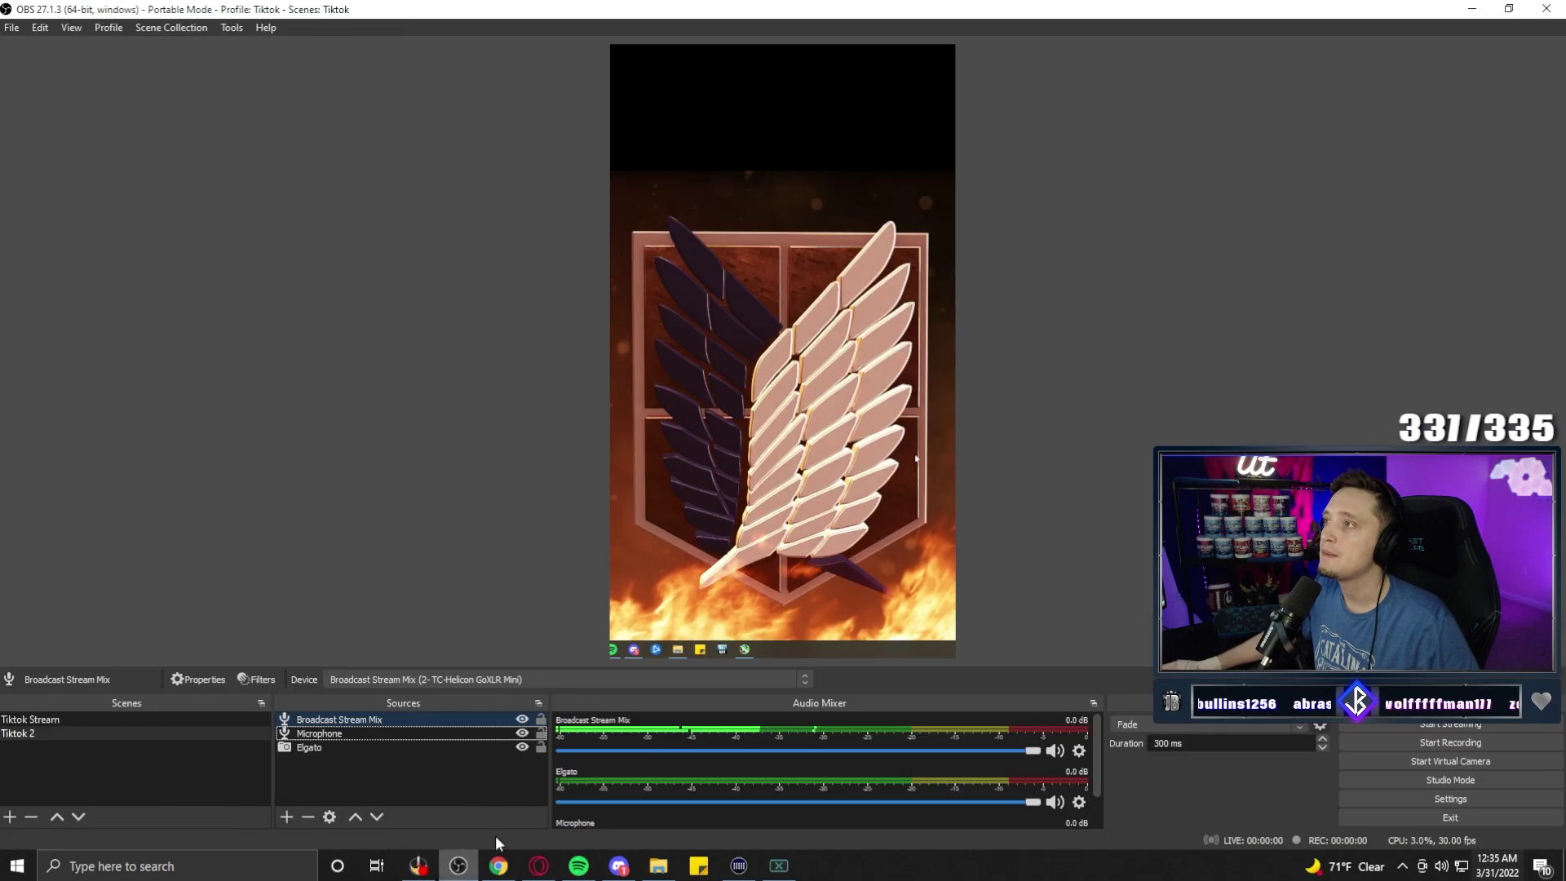
pyautogui.click(578, 866)
pyautogui.hotkey('alt', 'Tab')
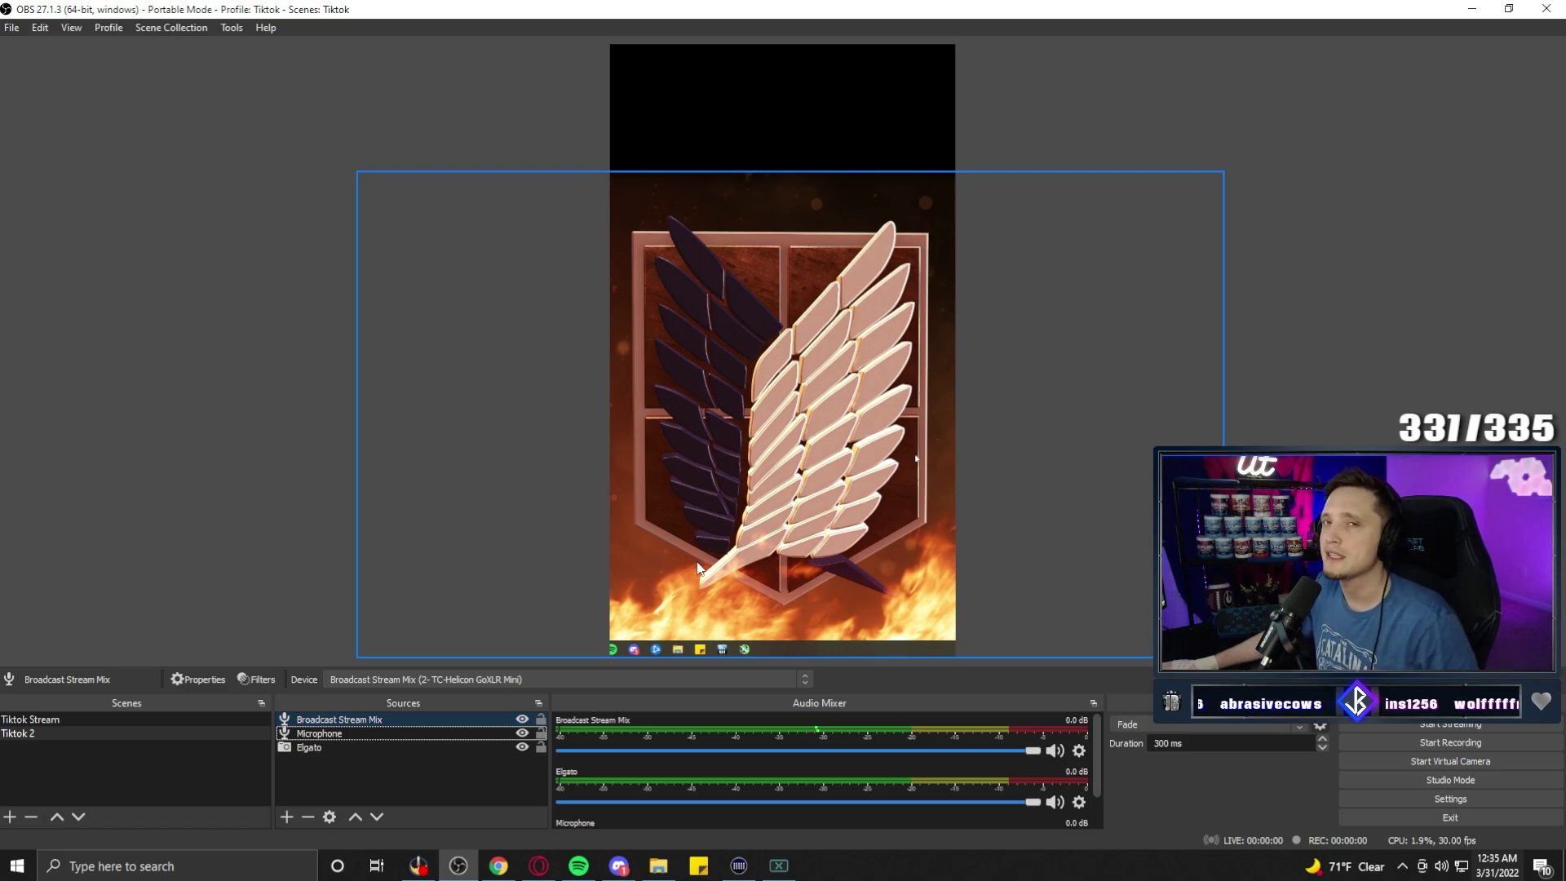
# Bring up the recording OBS for comparison, return to the portable OBS, and view its finished Tiktok Stream scene
pyautogui.click(505, 798)
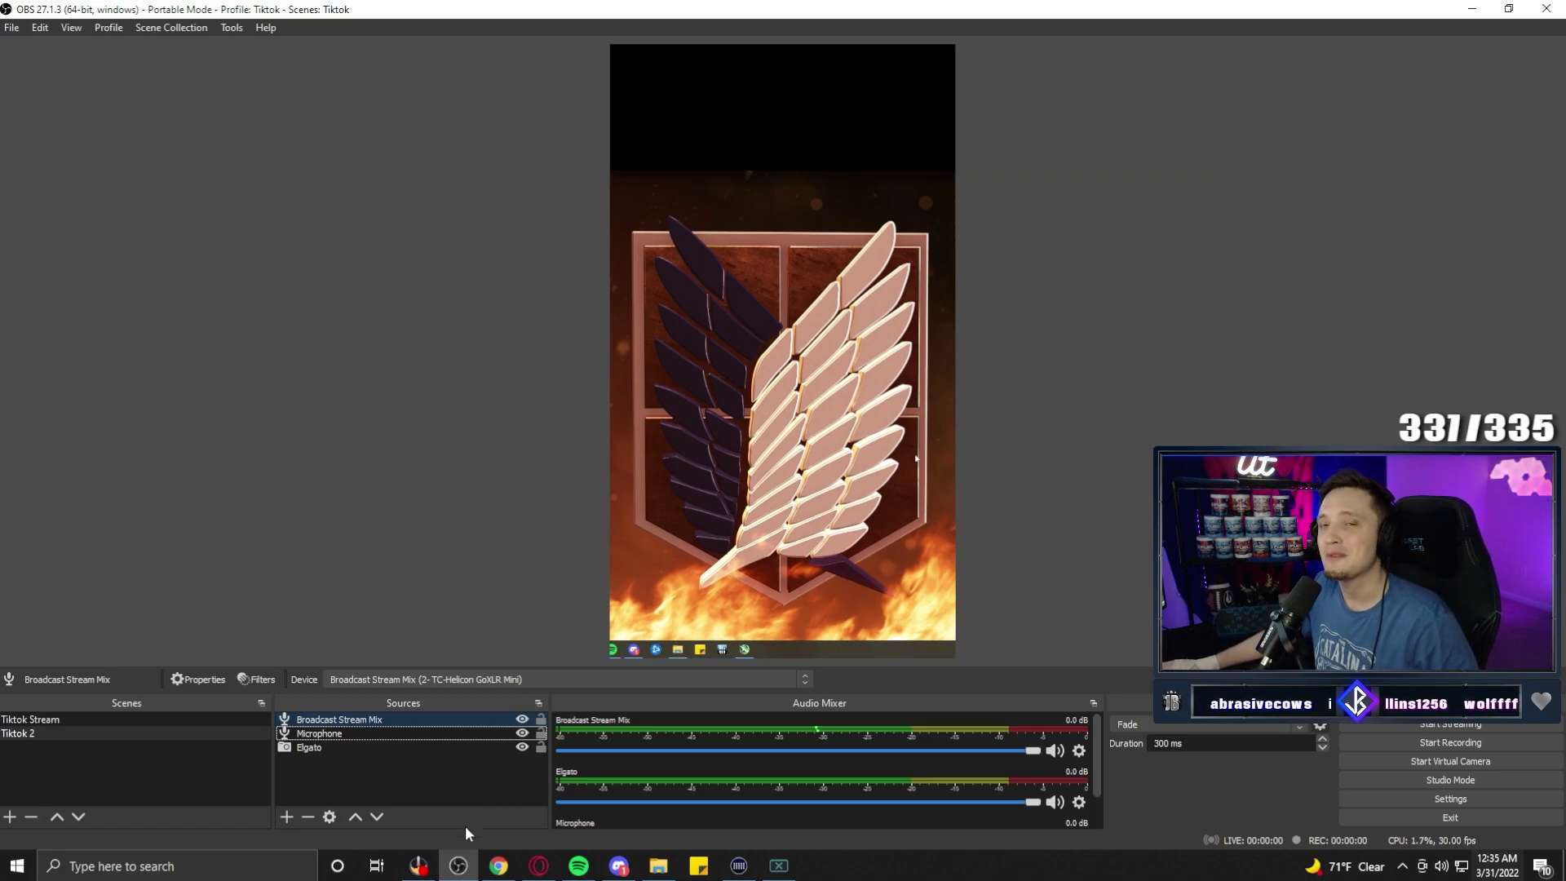
pyautogui.click(417, 866)
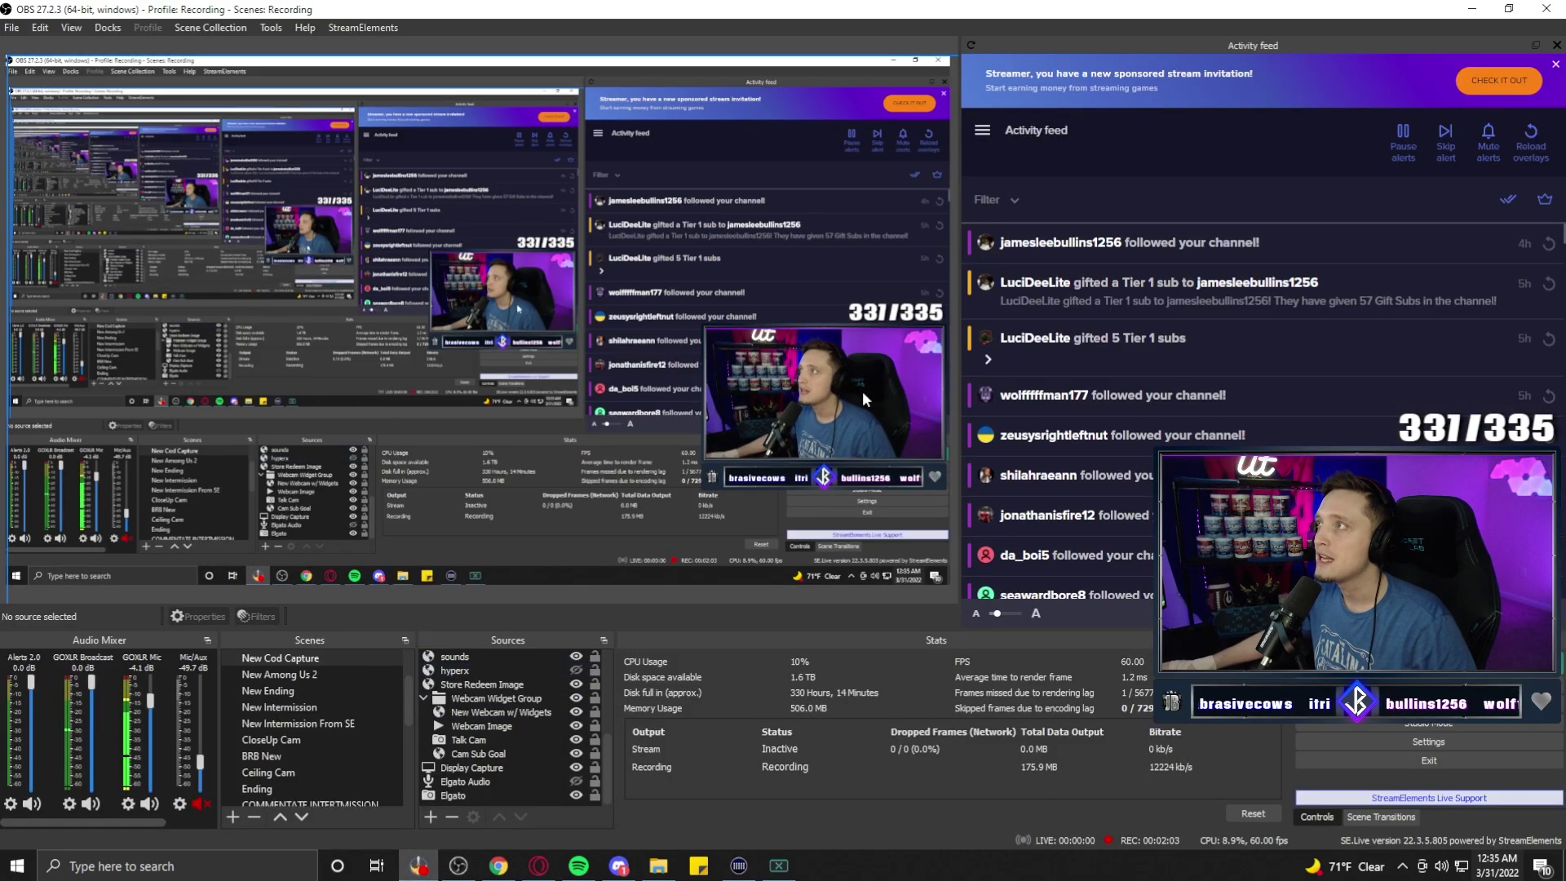
pyautogui.click(420, 866)
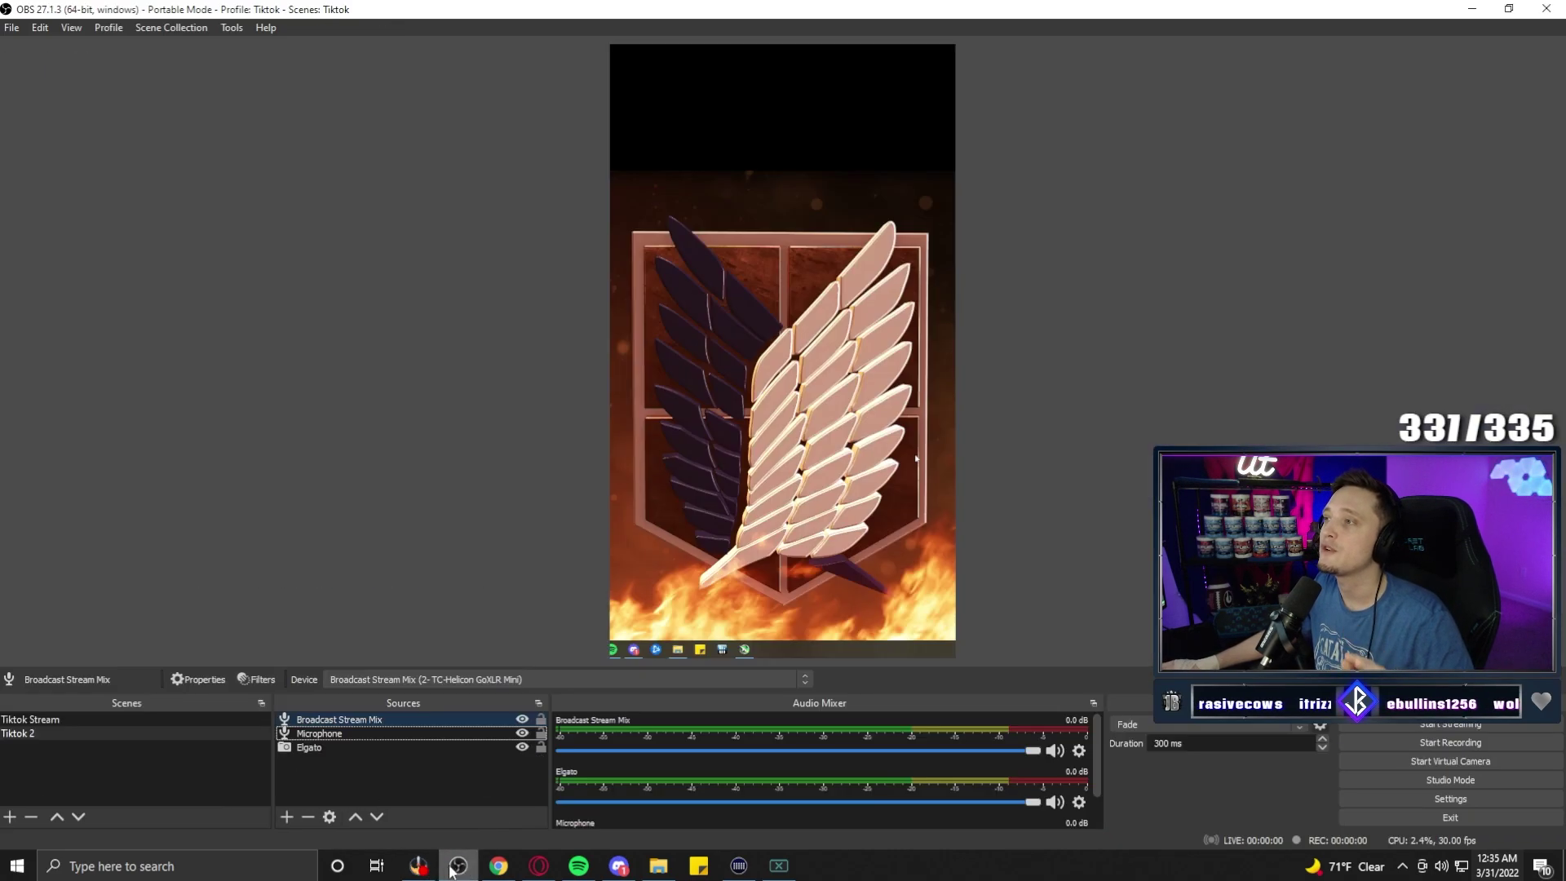
pyautogui.moveTo(425, 873)
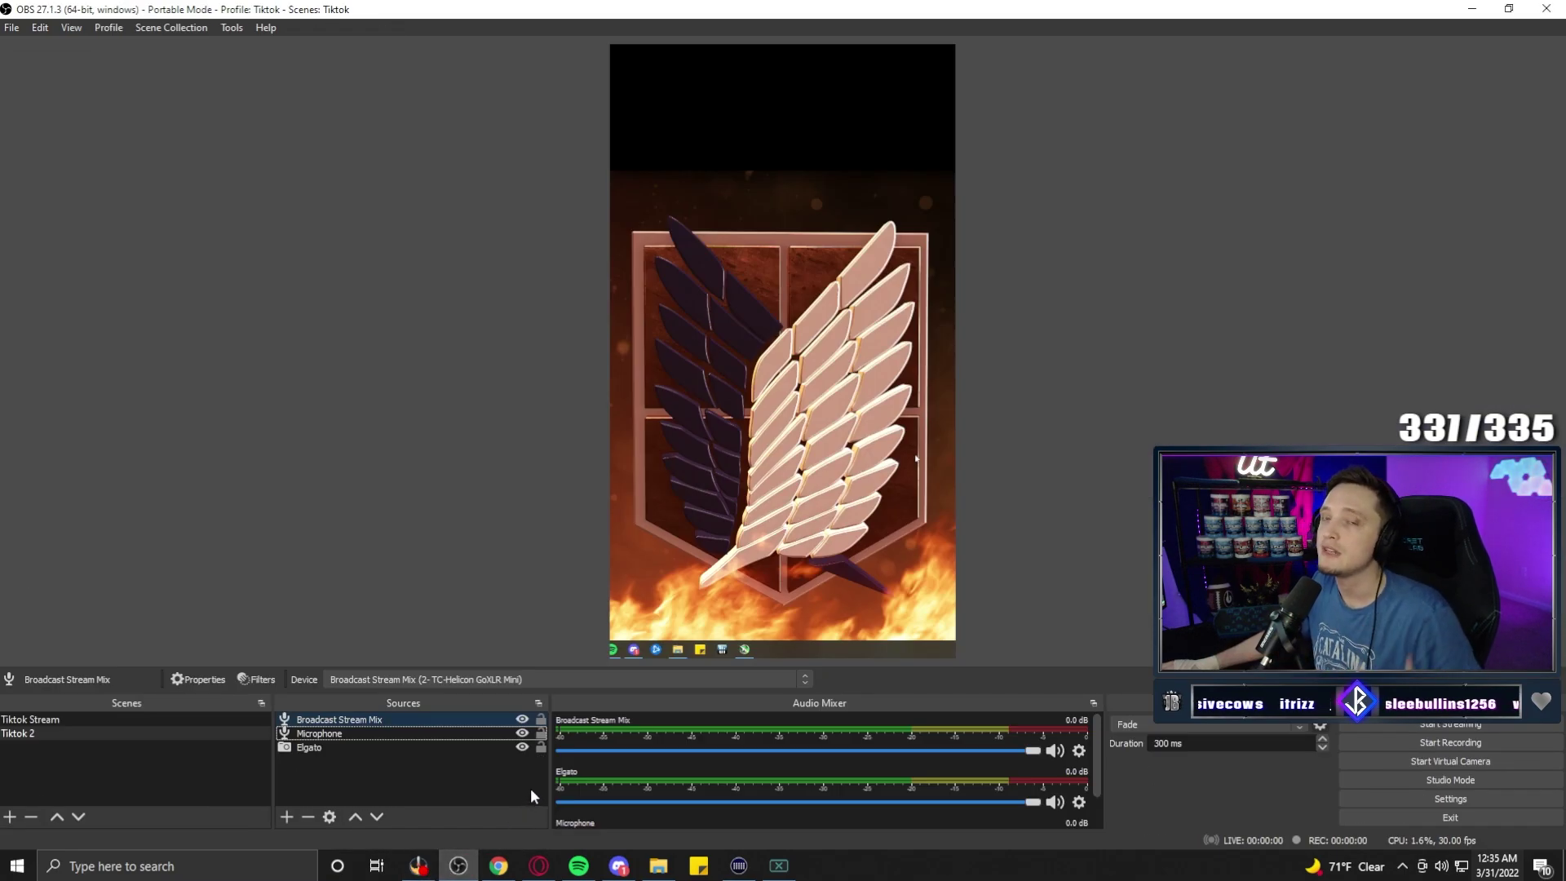
pyautogui.click(207, 722)
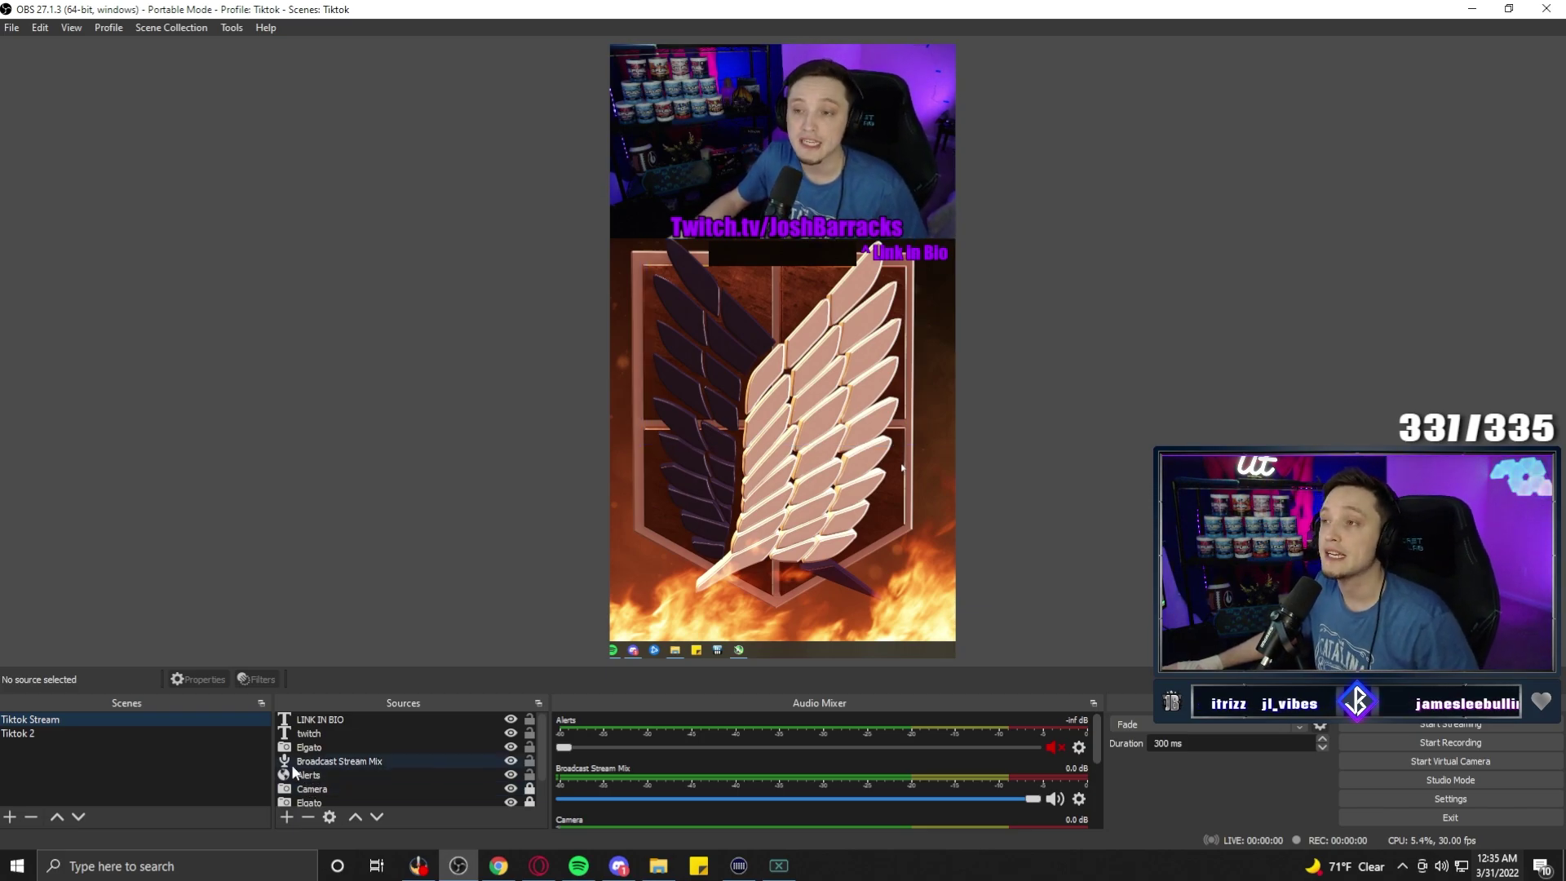
# In the Tiktok 2 scene, enlarge the Elgato source to fill the full height of the vertical canvas, centred horizontally
pyautogui.click(183, 735)
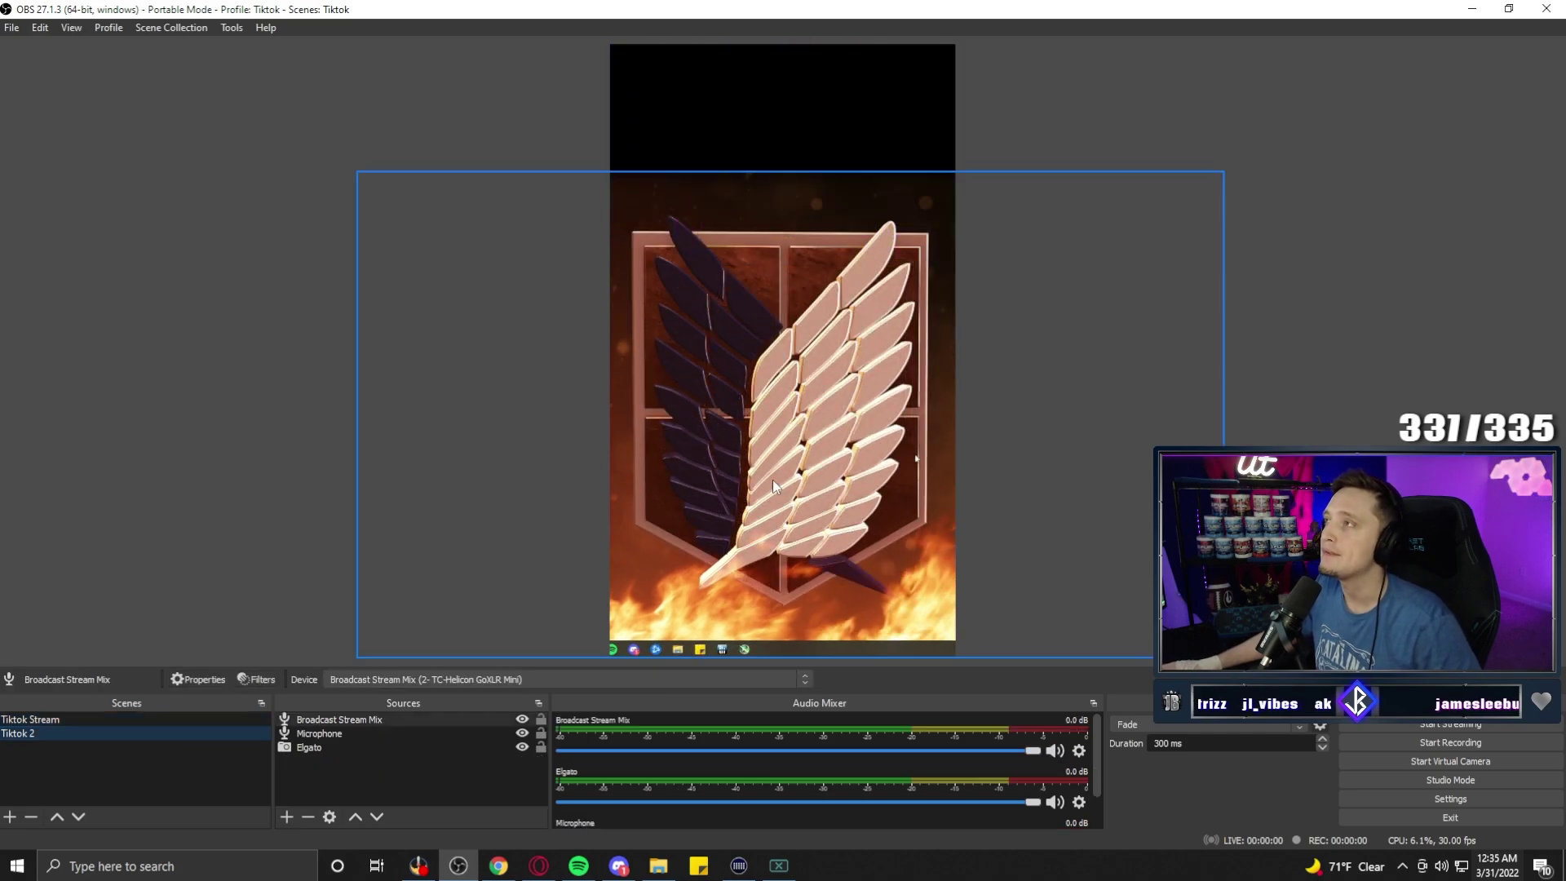
pyautogui.moveTo(772, 479); pyautogui.dragTo(718, 351)
pyautogui.moveTo(719, 531); pyautogui.dragTo(835, 662)
pyautogui.moveTo(1231, 604); pyautogui.dragTo(1174, 603)
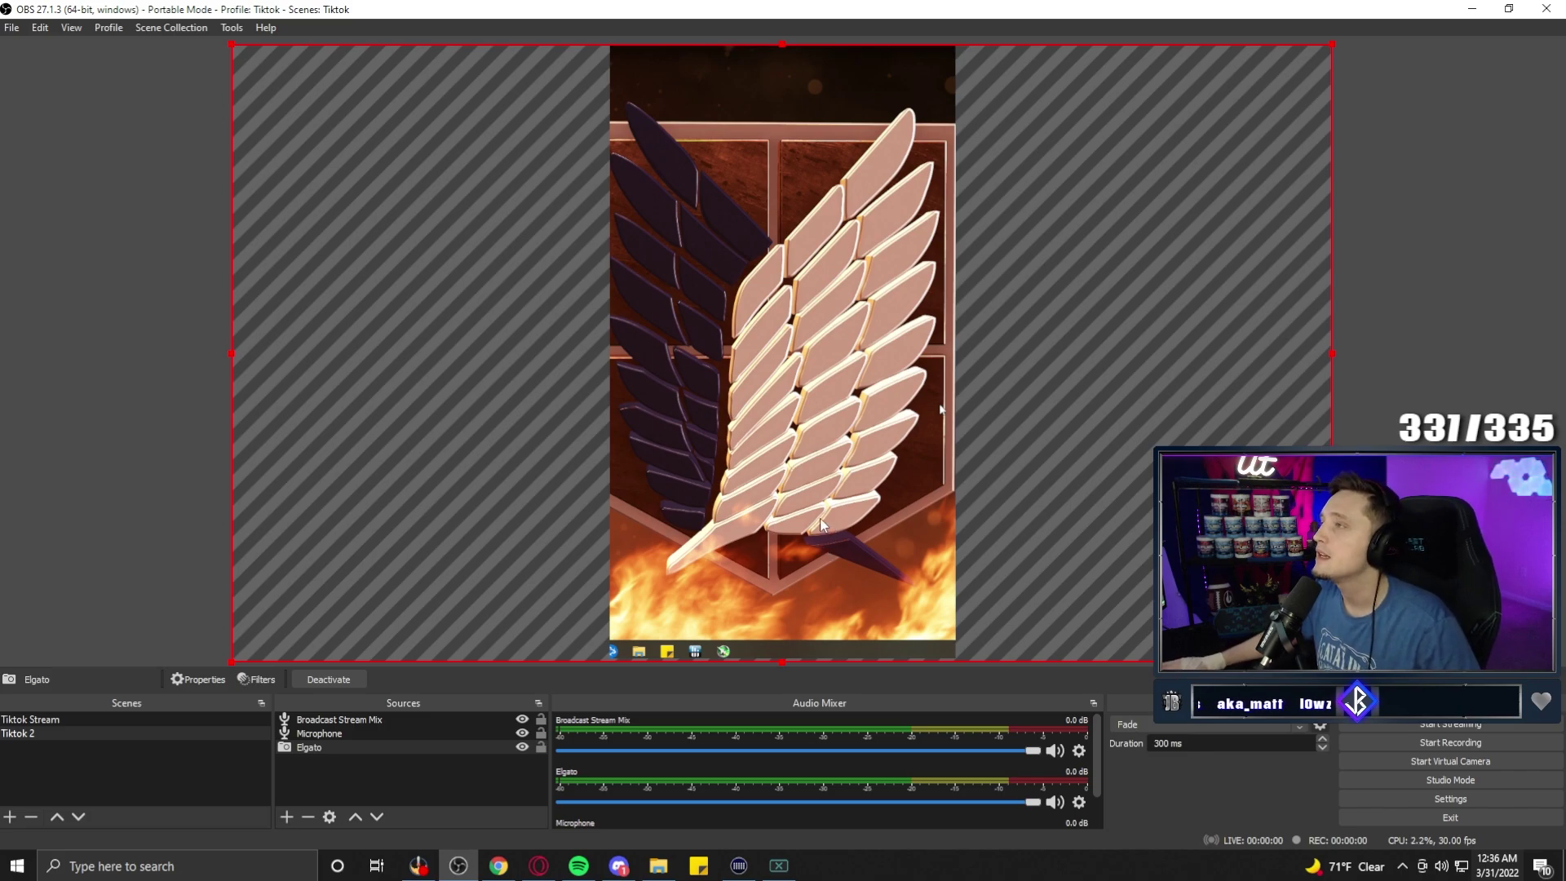
# Examine the Twitch text, the narrow cropped Elgato strip and the Alerts source in the Tiktok Stream scene
pyautogui.click(140, 722)
pyautogui.click(811, 222)
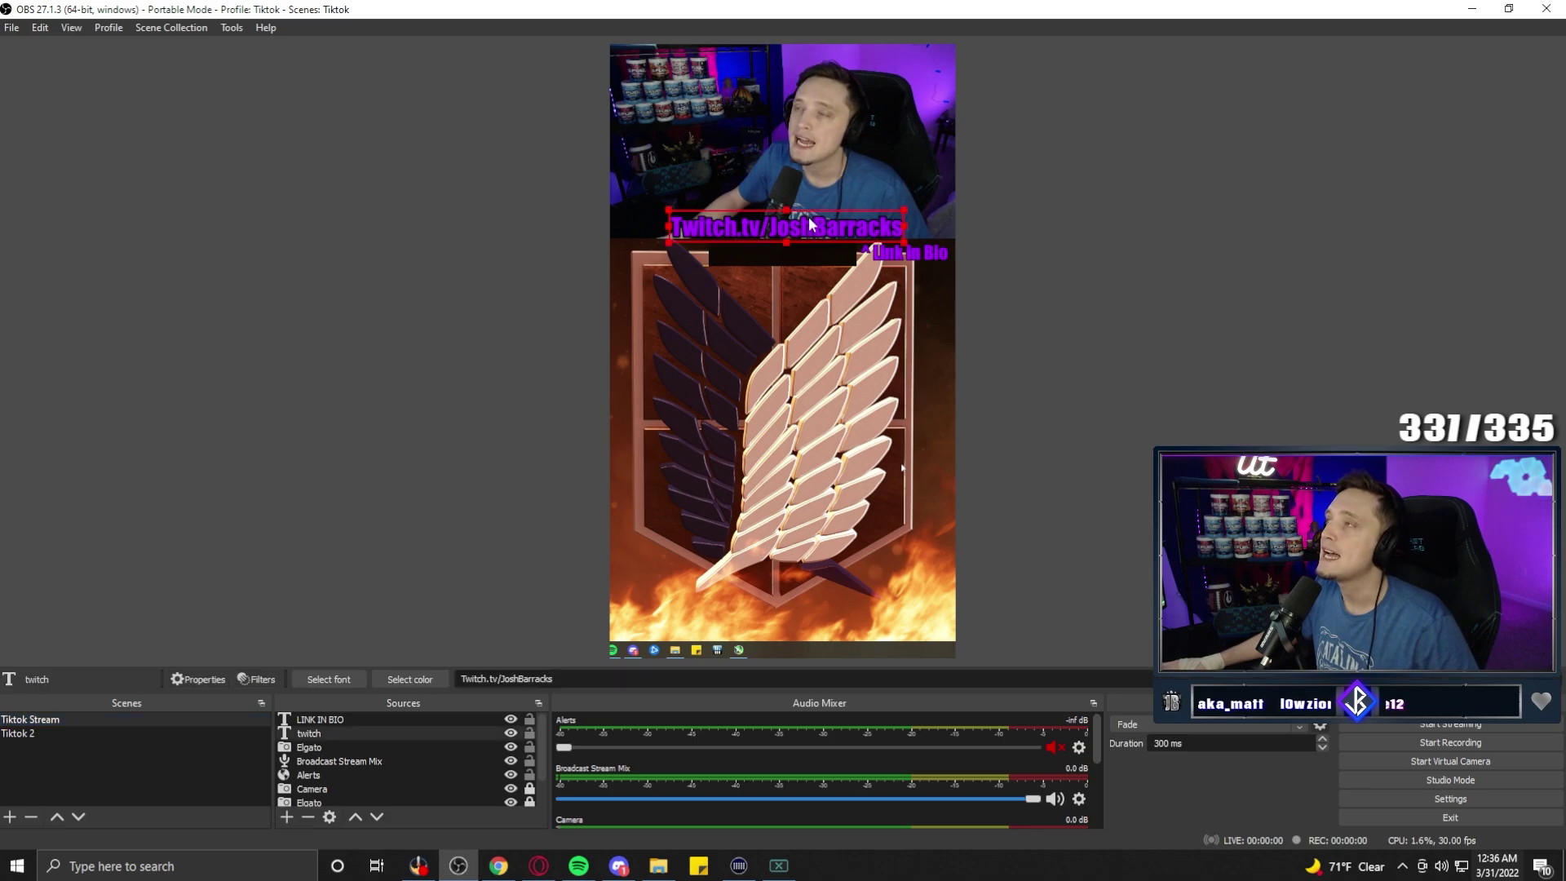
pyautogui.click(416, 734)
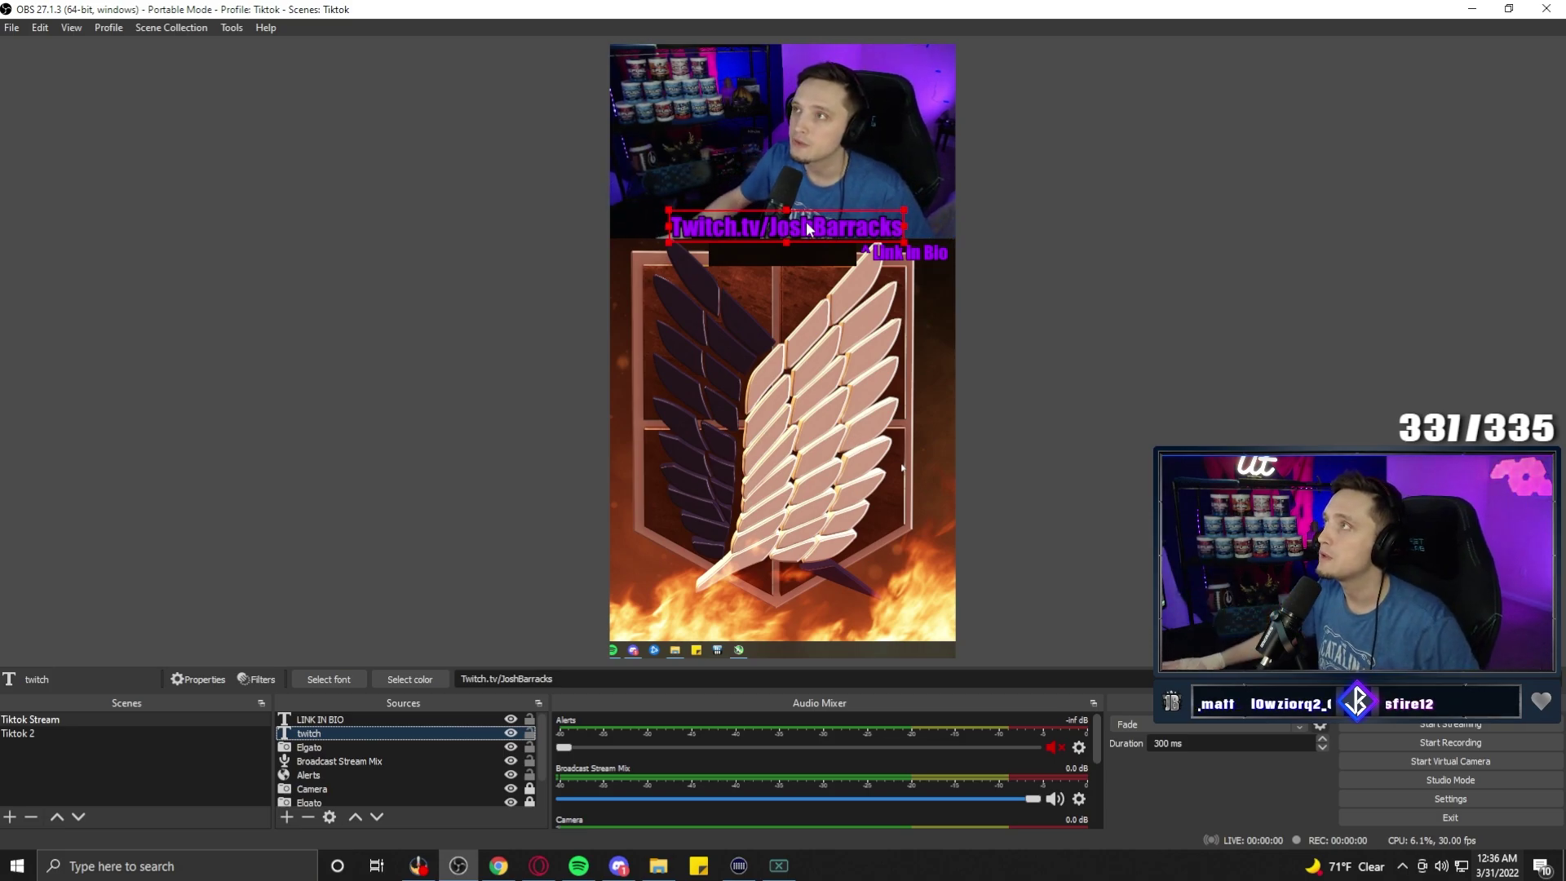
pyautogui.click(765, 263)
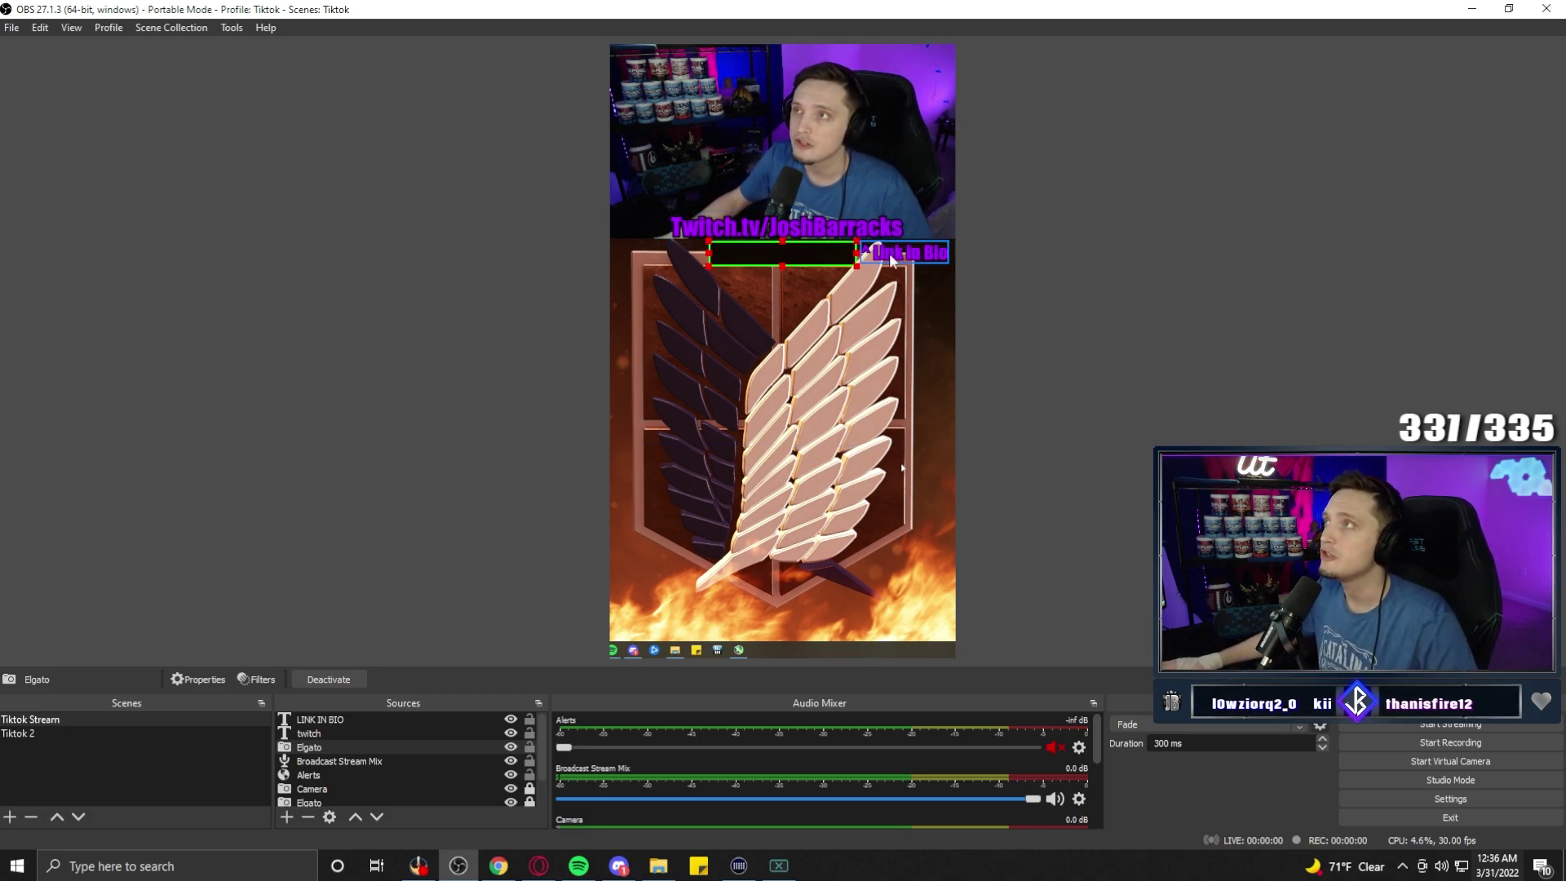
pyautogui.click(329, 775)
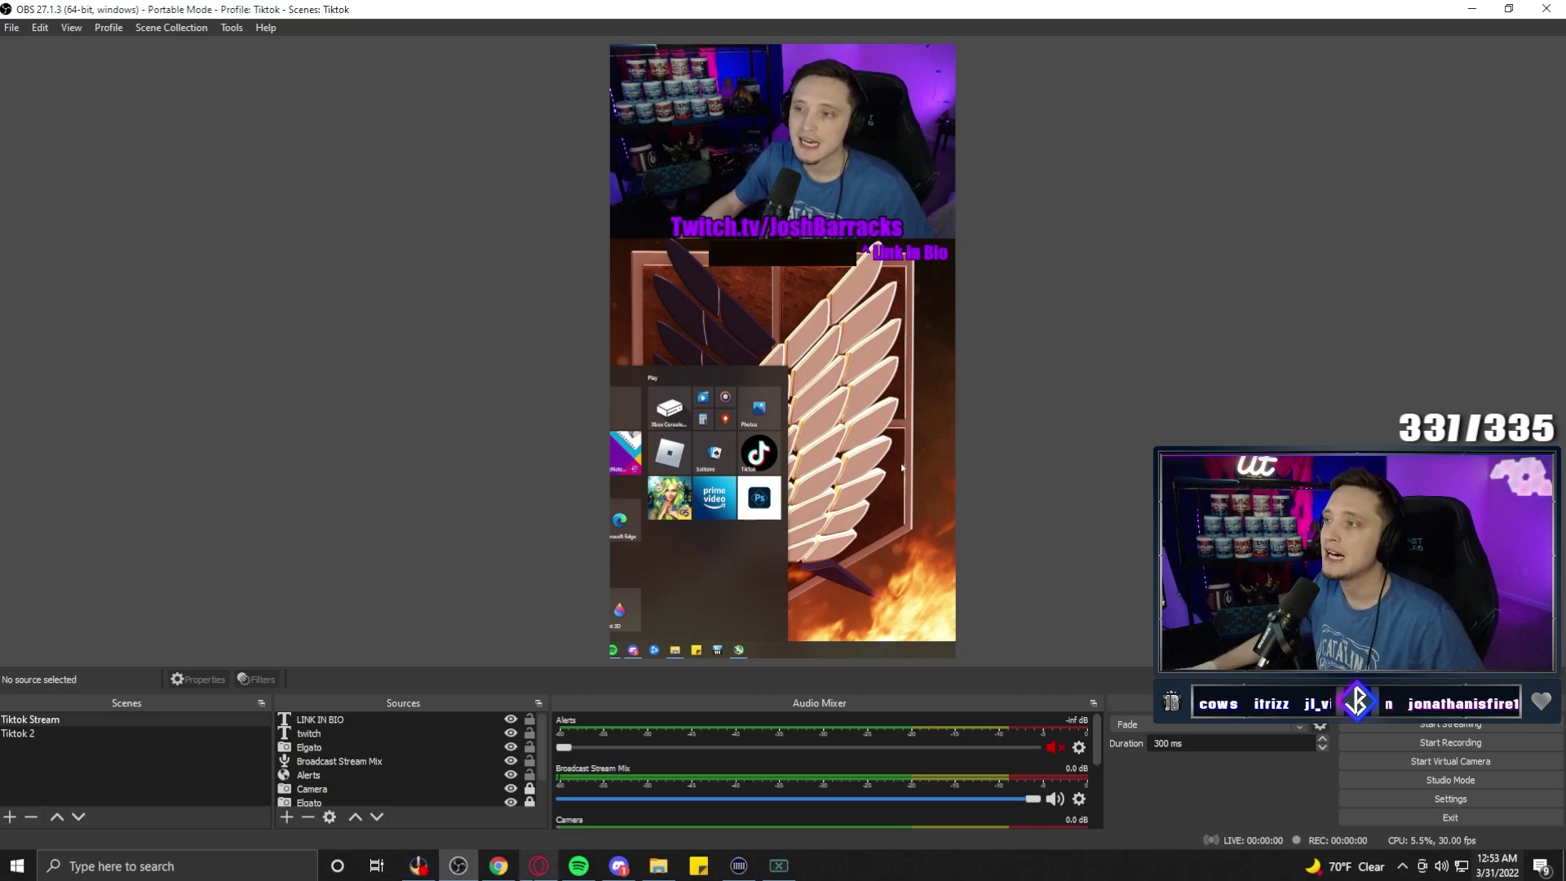
# Switch to Loola in the browser, get started to reach its studio, and toggle off TikTok as a streaming destination
pyautogui.click(540, 867)
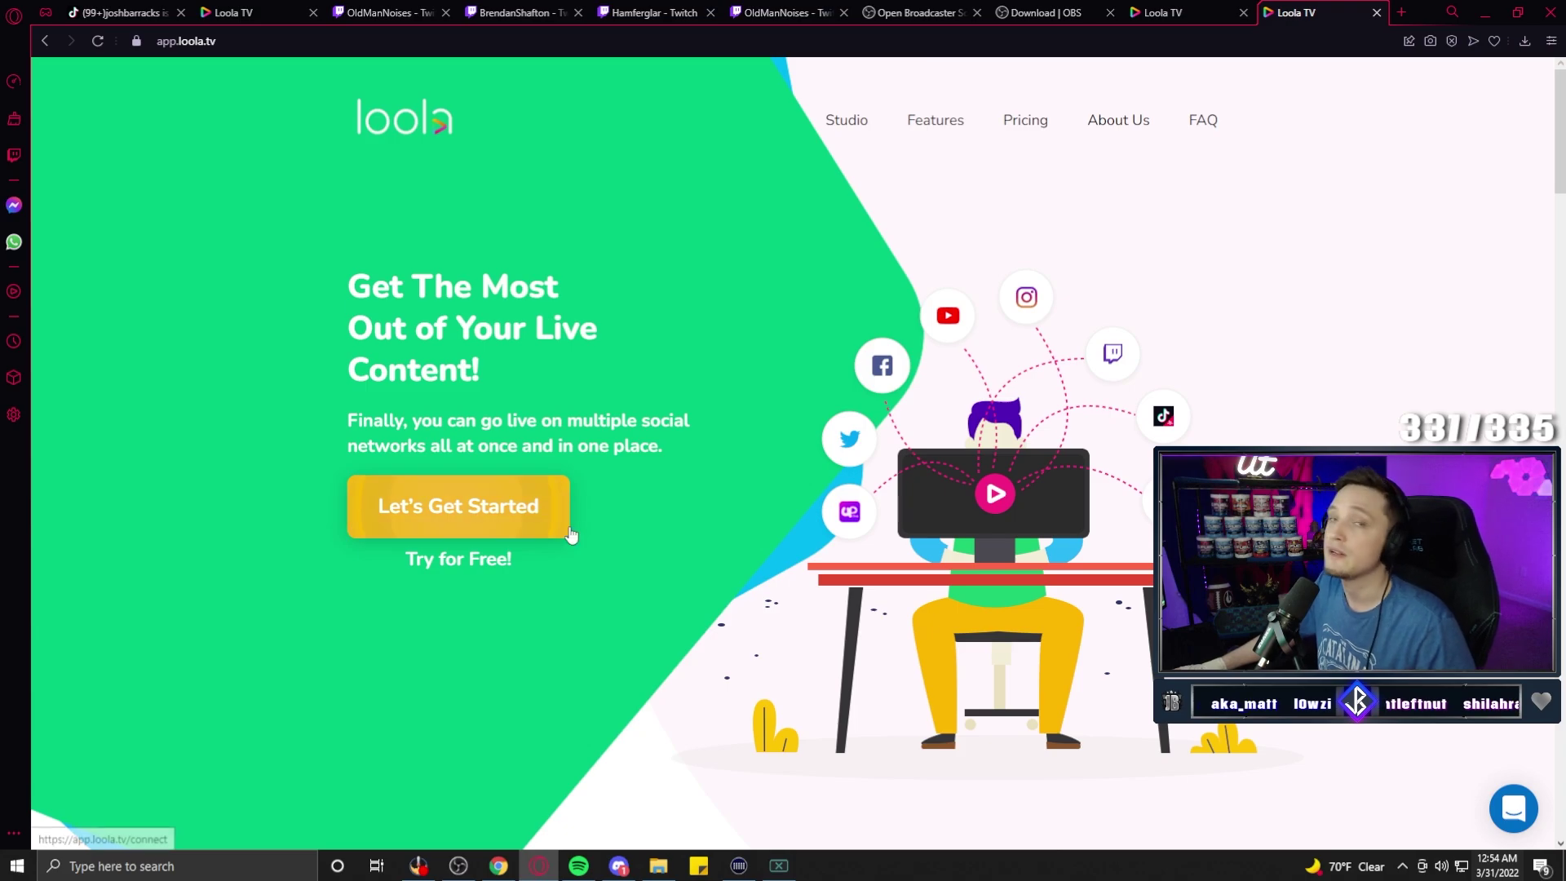
pyautogui.click(519, 503)
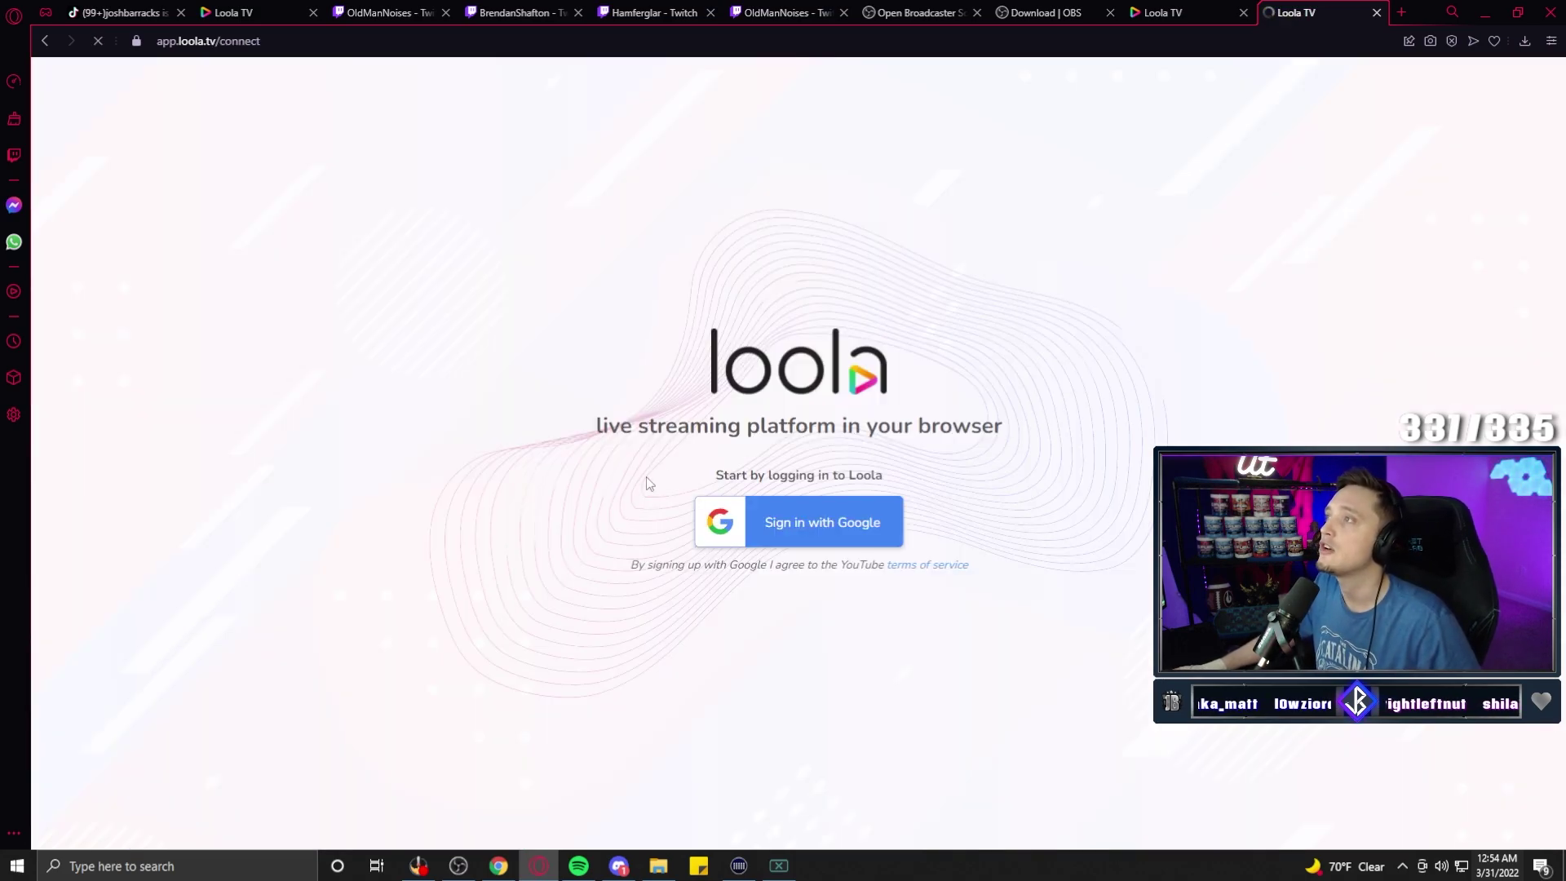
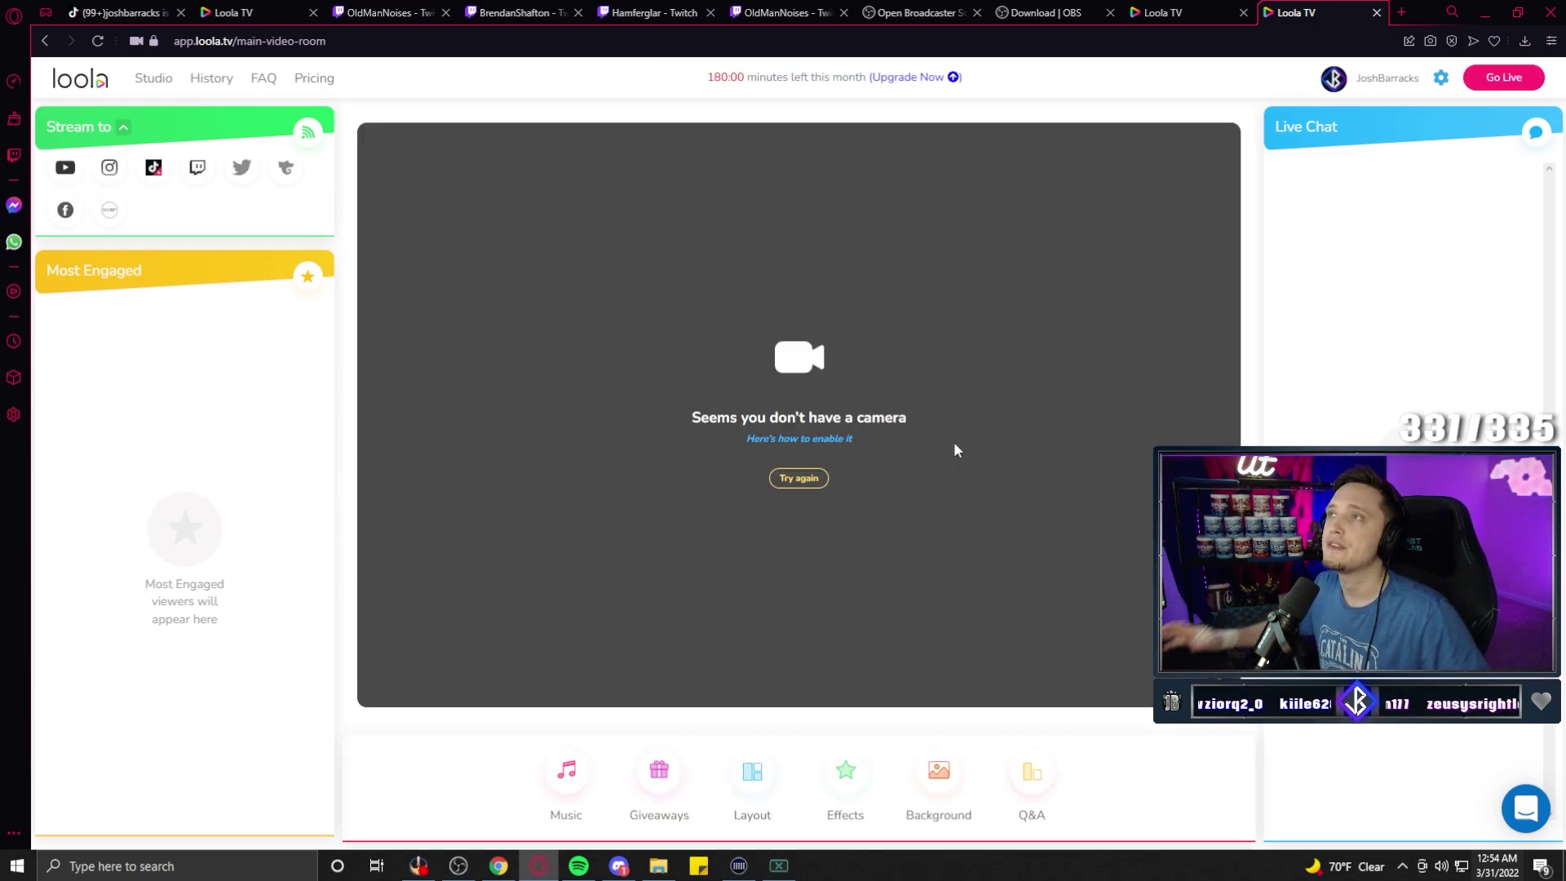
pyautogui.click(152, 171)
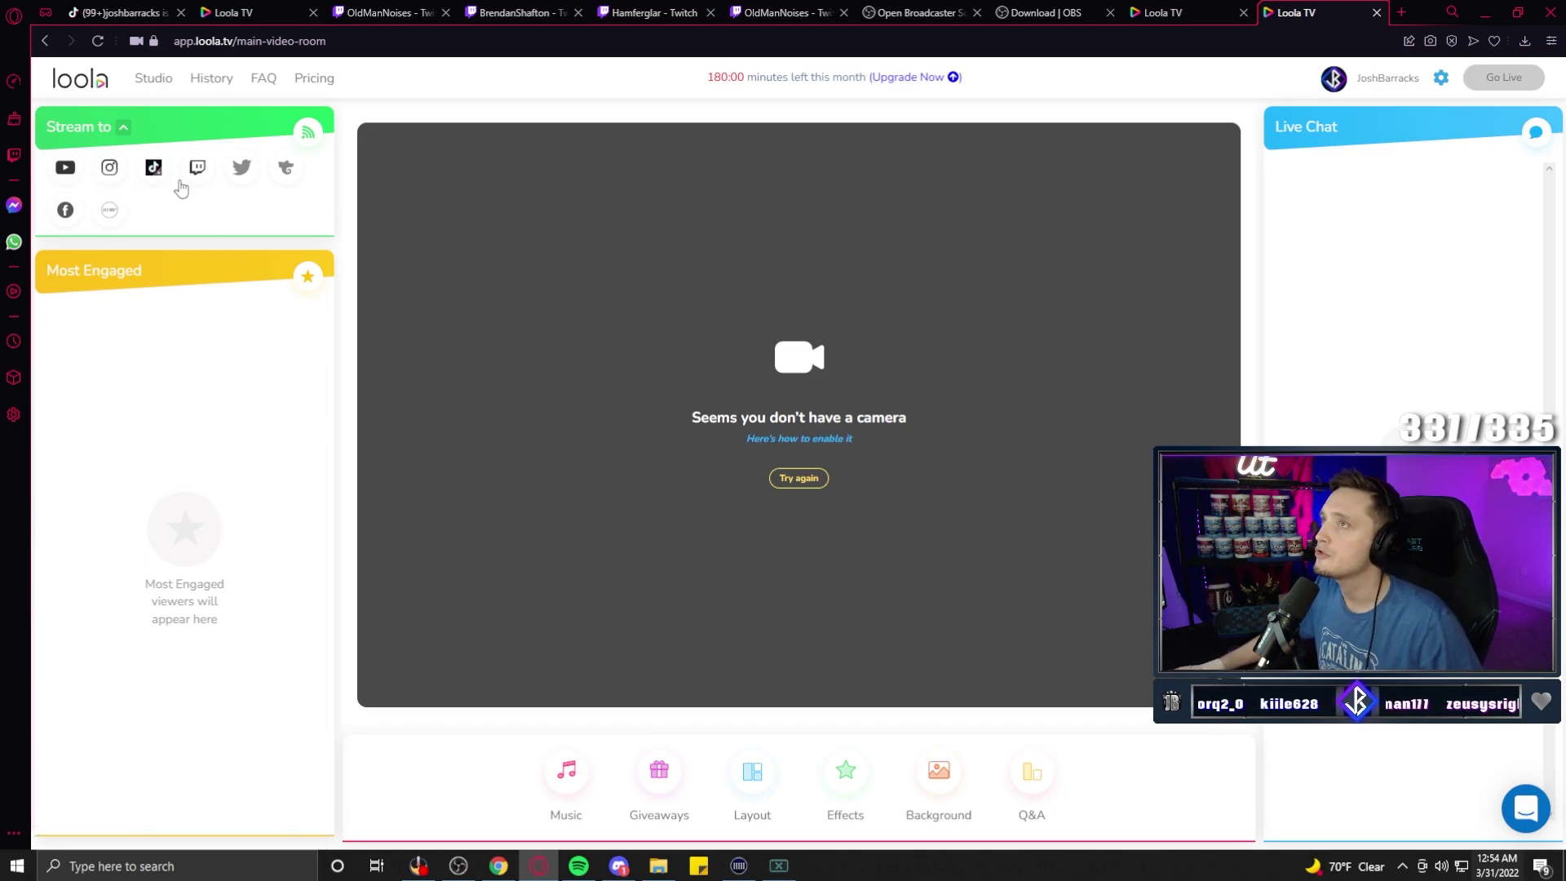
# Show the broadcast title in Loola's layout options, and open the TikTok channel configuration
pyautogui.click(750, 807)
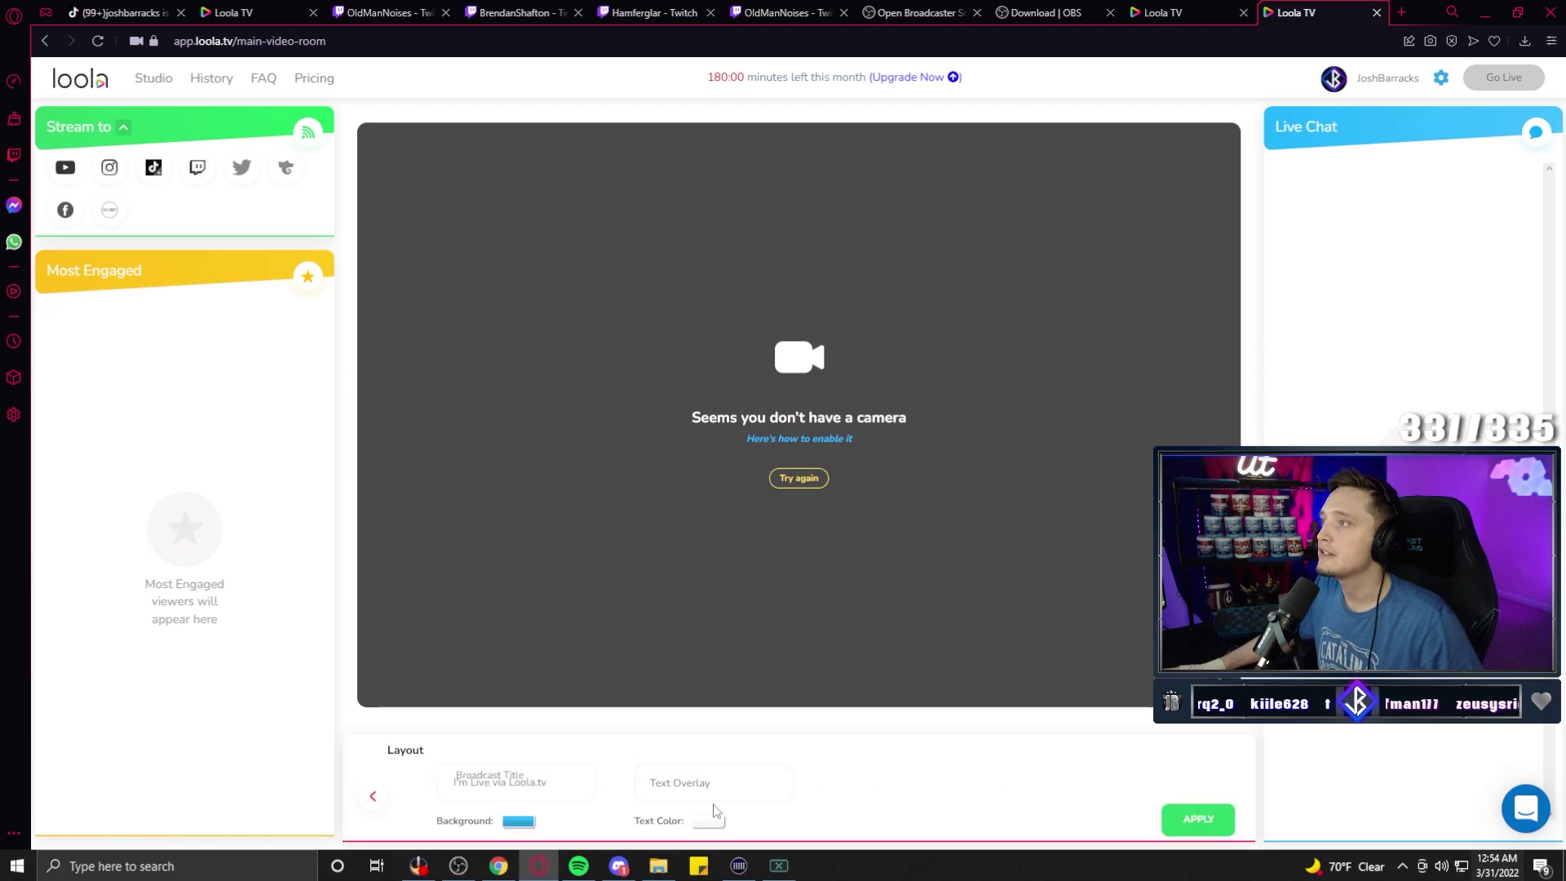
pyautogui.click(549, 791)
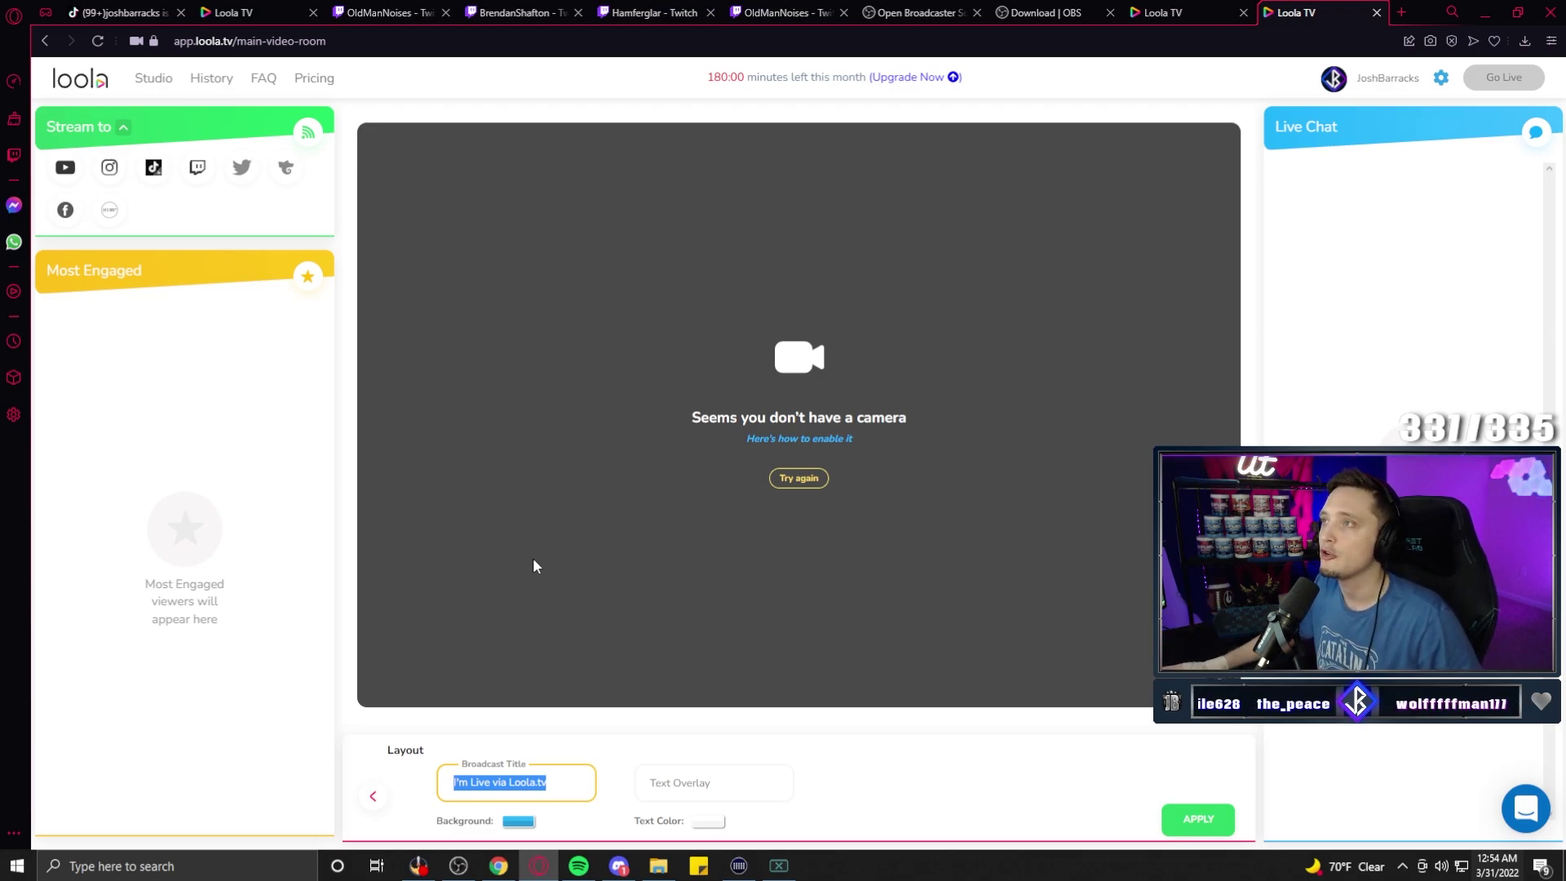
pyautogui.click(1442, 77)
pyautogui.click(695, 234)
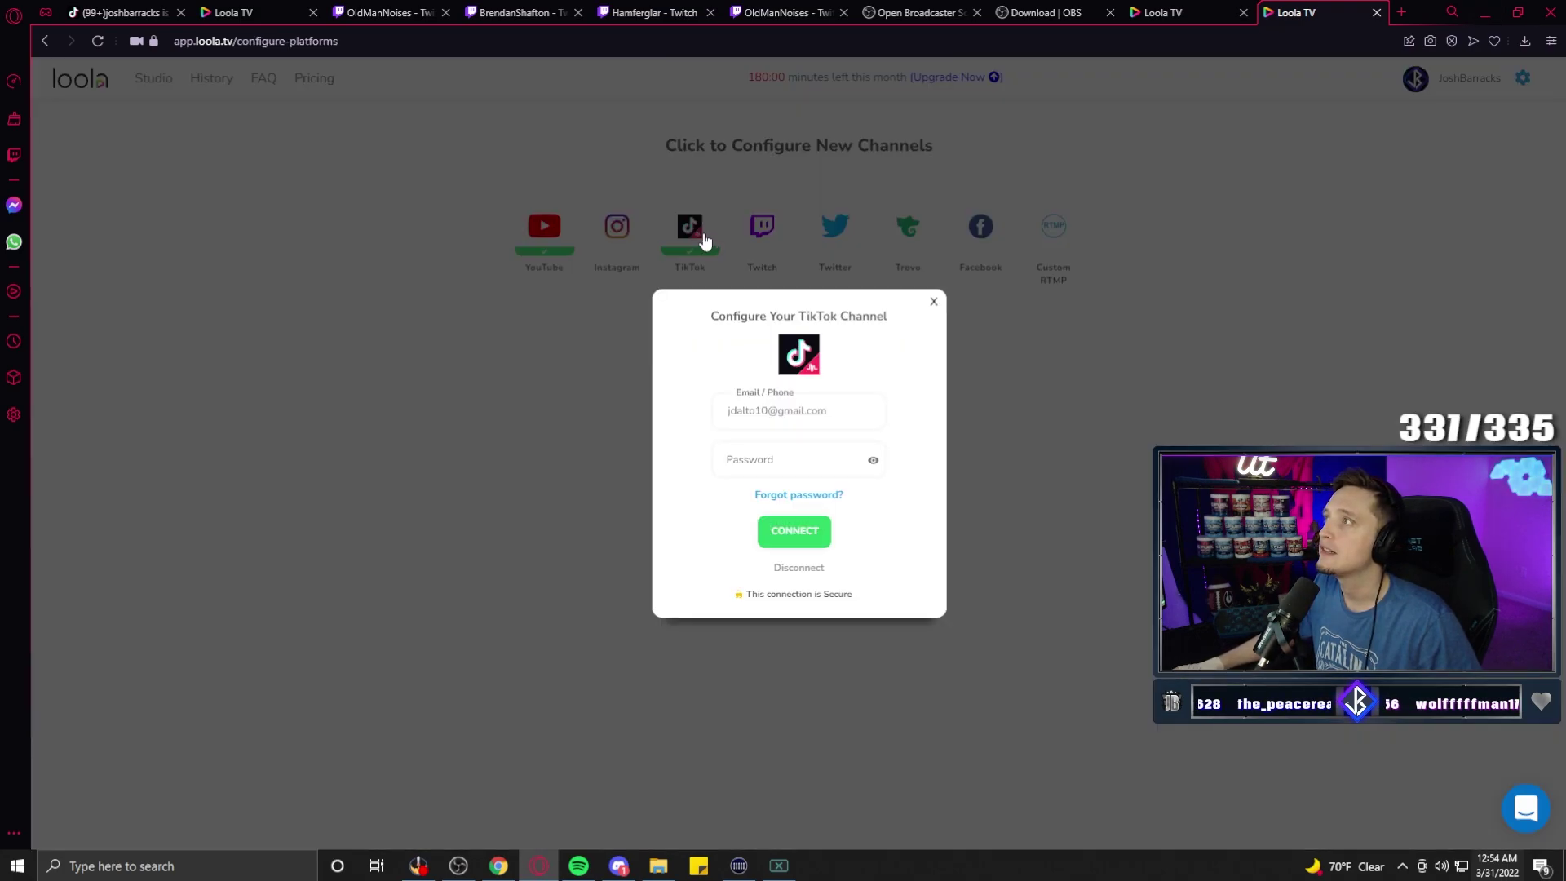
# Enter the TikTok account password, connect the TikTok channel in Loola, and dismiss the connection dialog
pyautogui.click(777, 462)
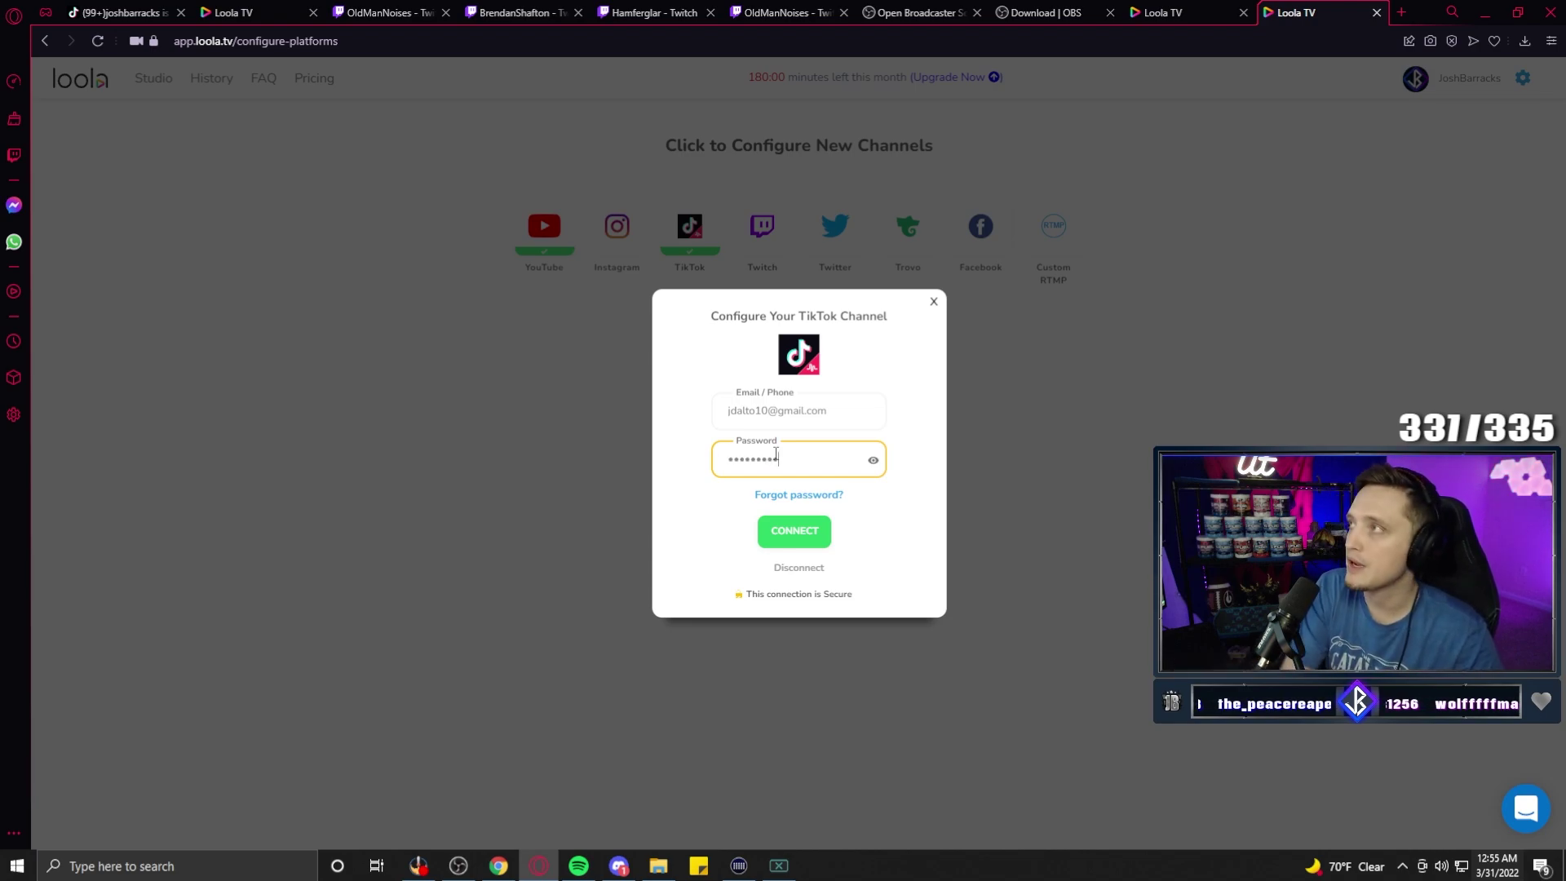
pyautogui.click(808, 534)
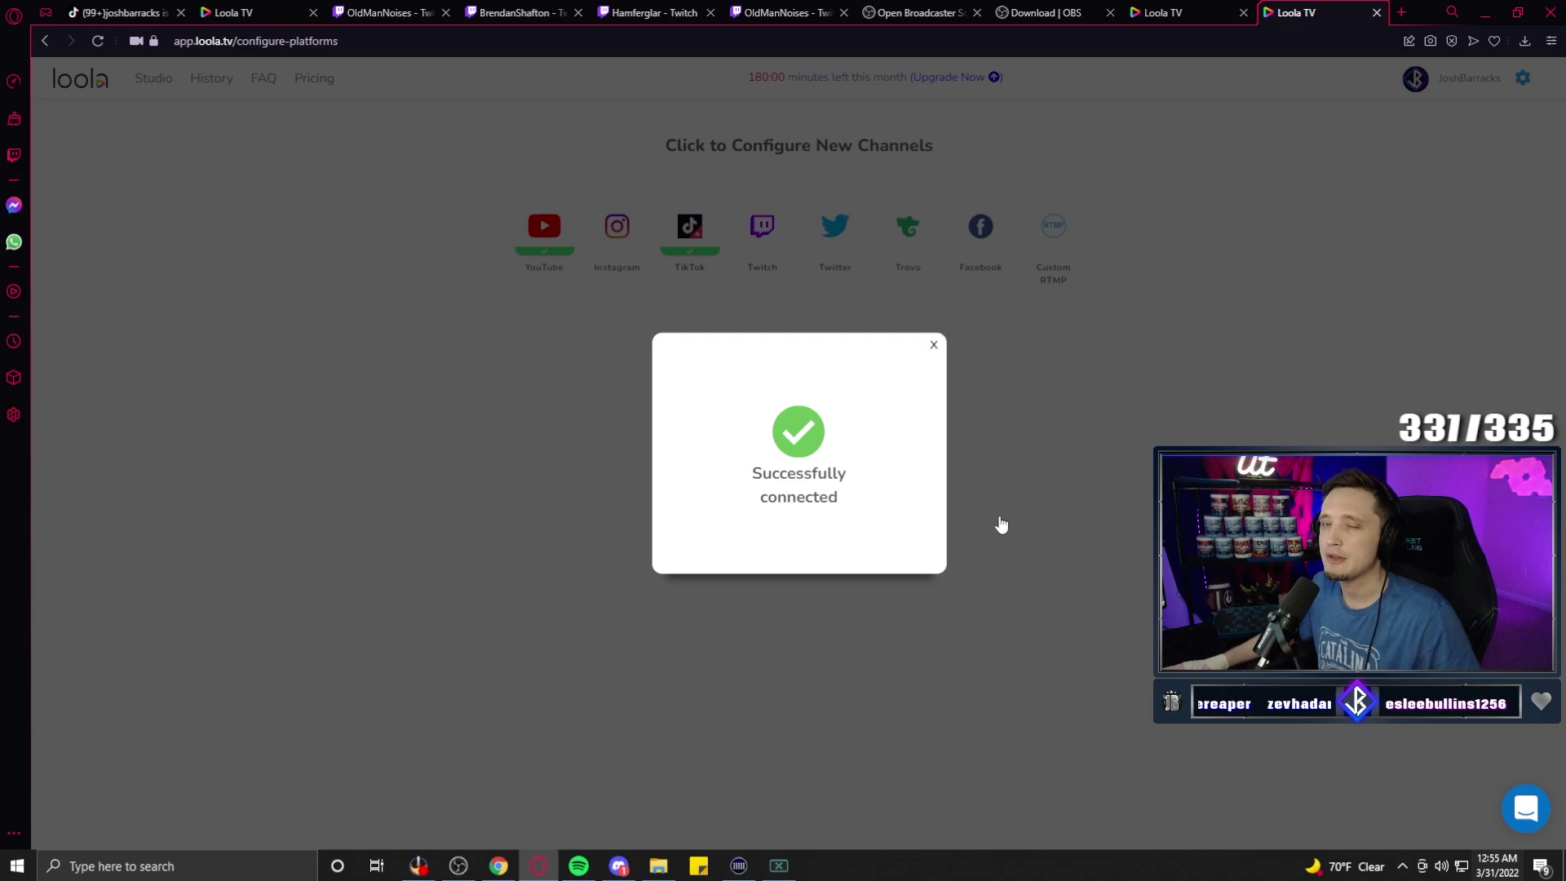
pyautogui.click(930, 344)
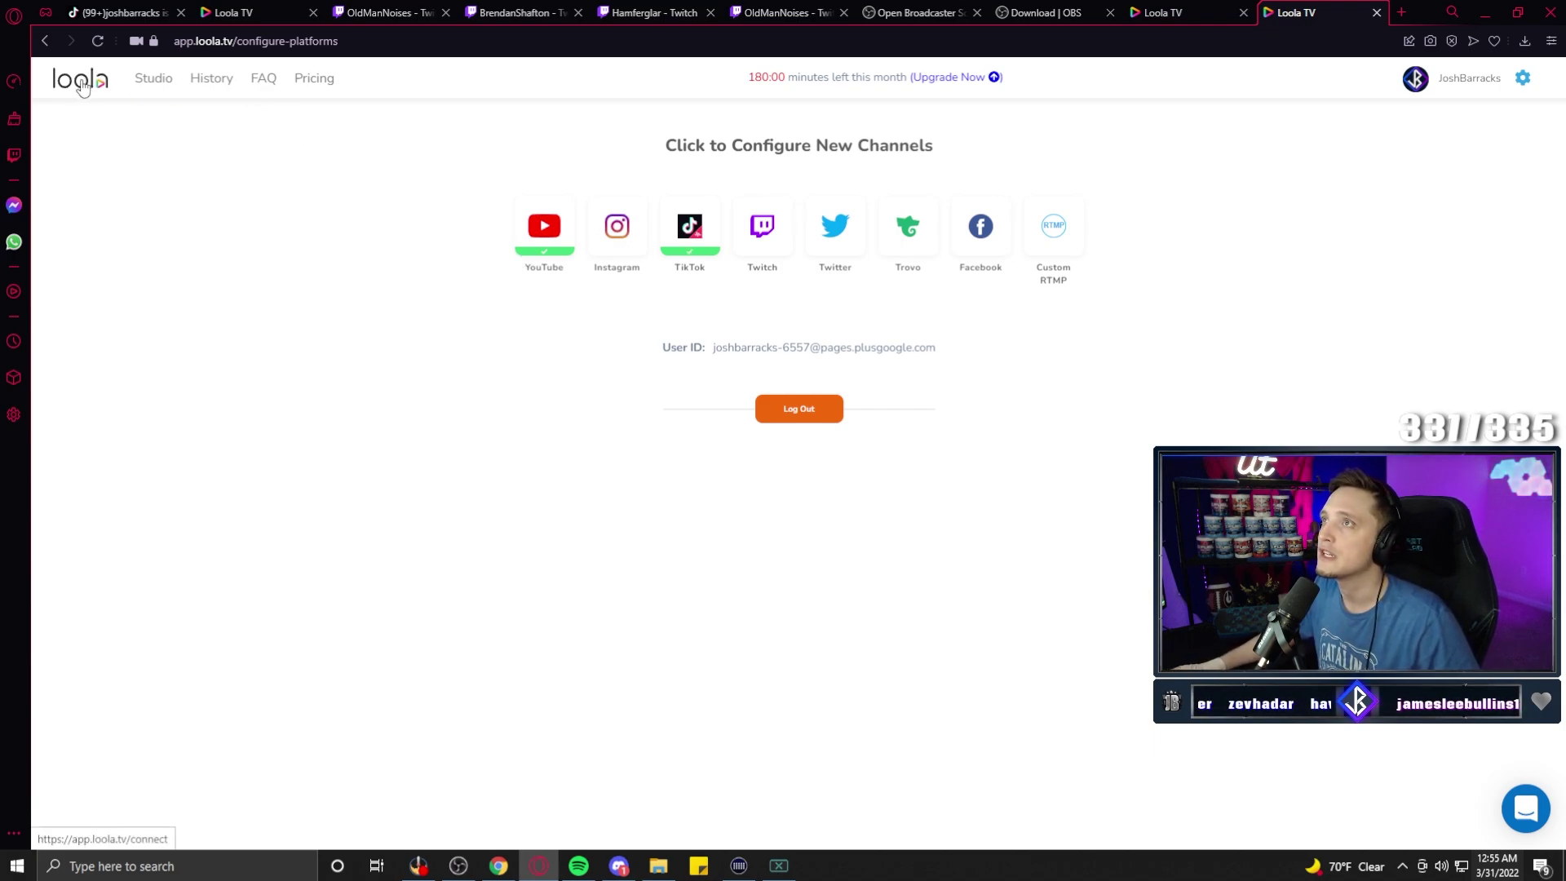
# Return to Loola's studio, reload the page, and switch the video input from Webcam to RTMP
pyautogui.click(140, 83)
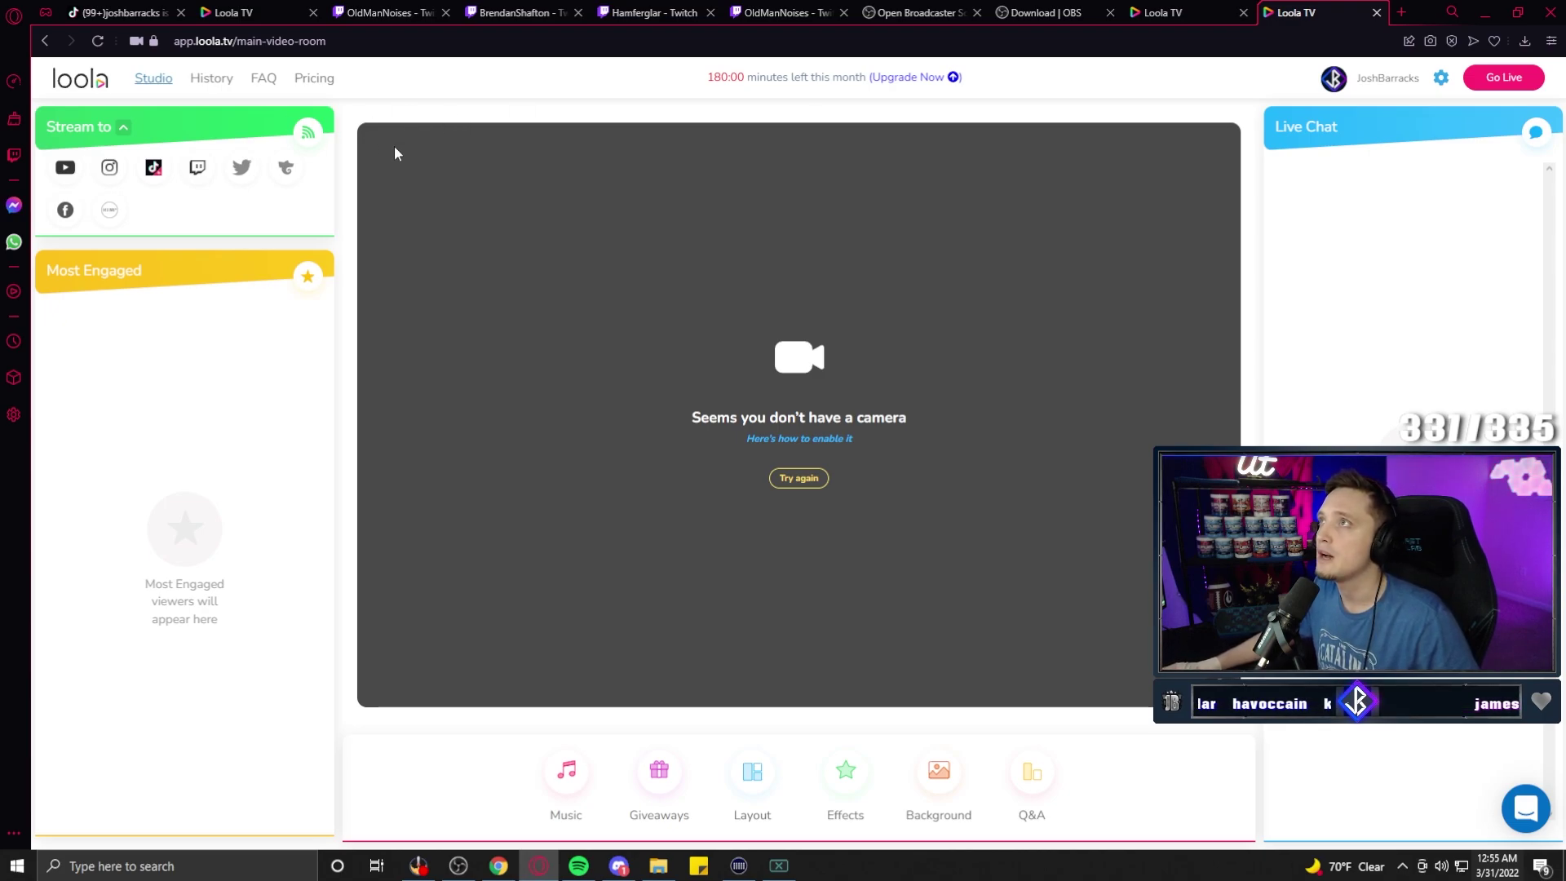
pyautogui.click(98, 41)
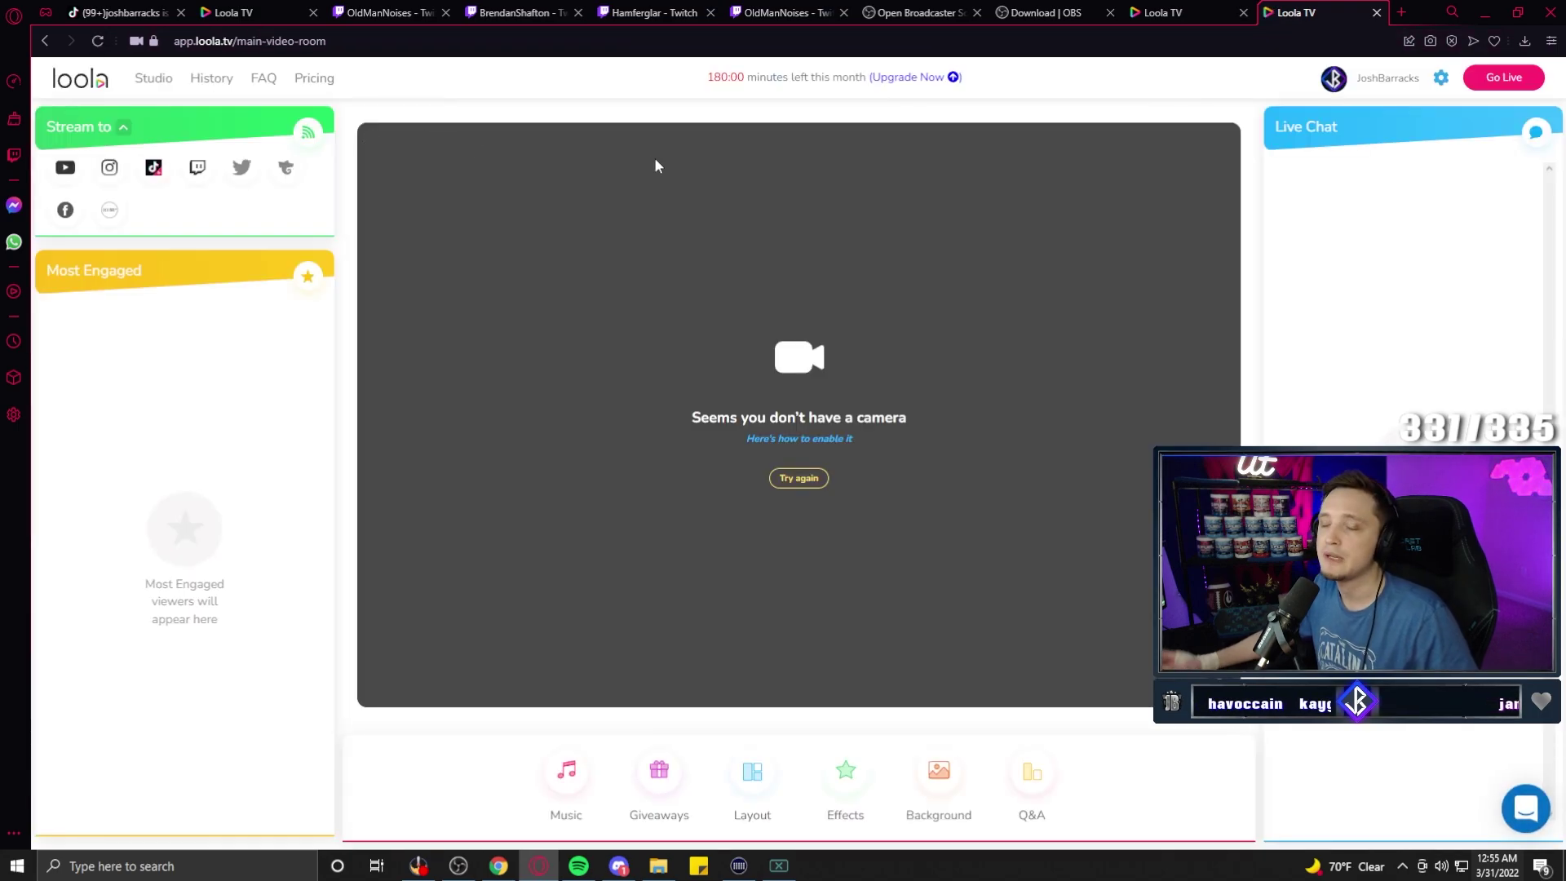
pyautogui.click(98, 41)
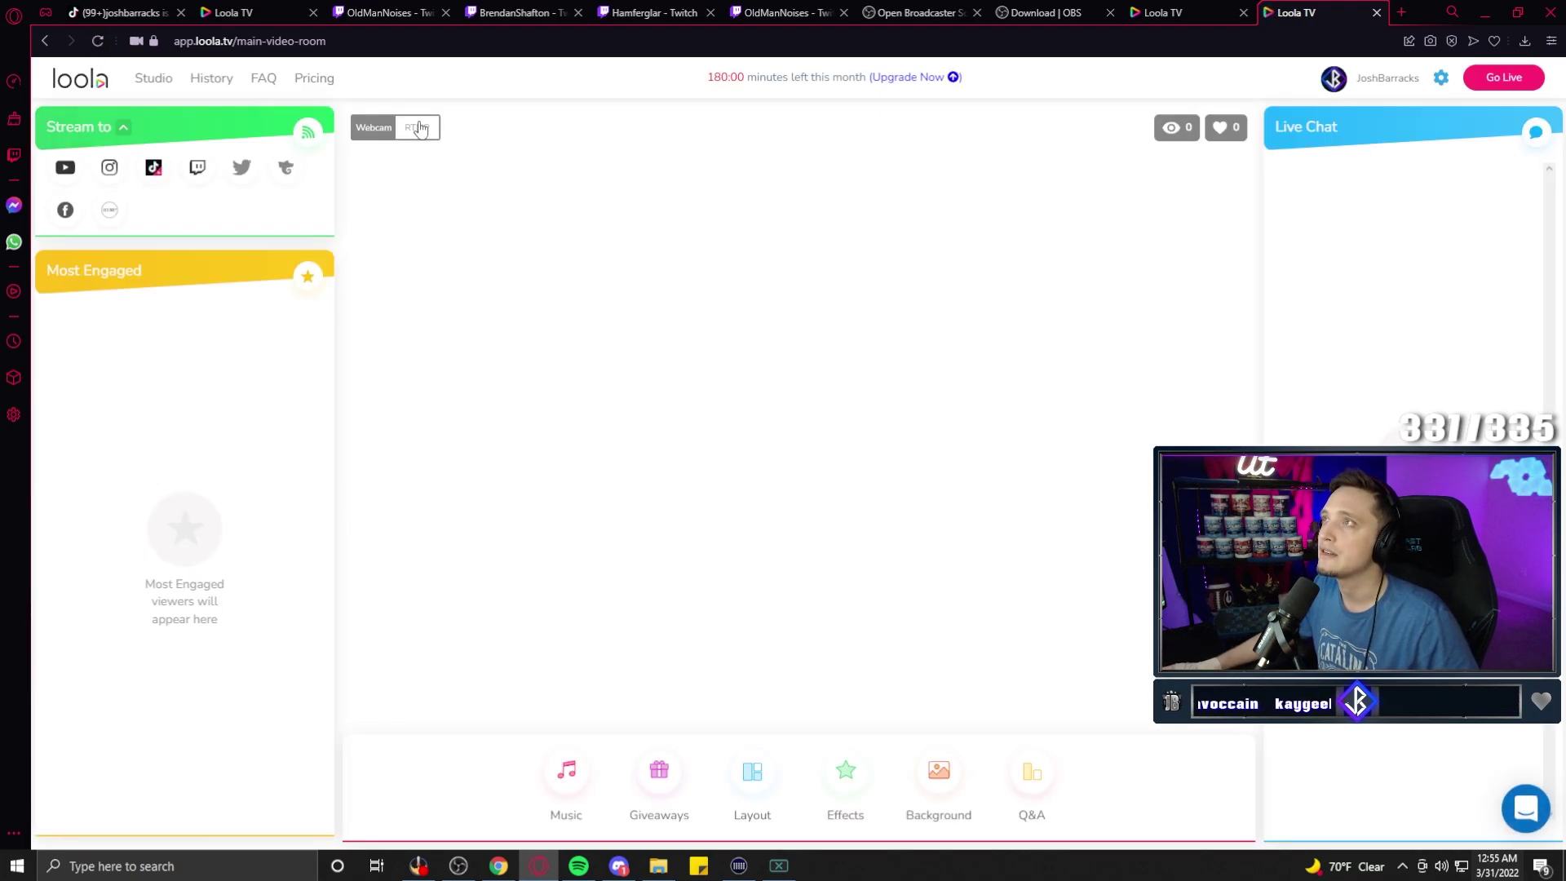
pyautogui.click(417, 128)
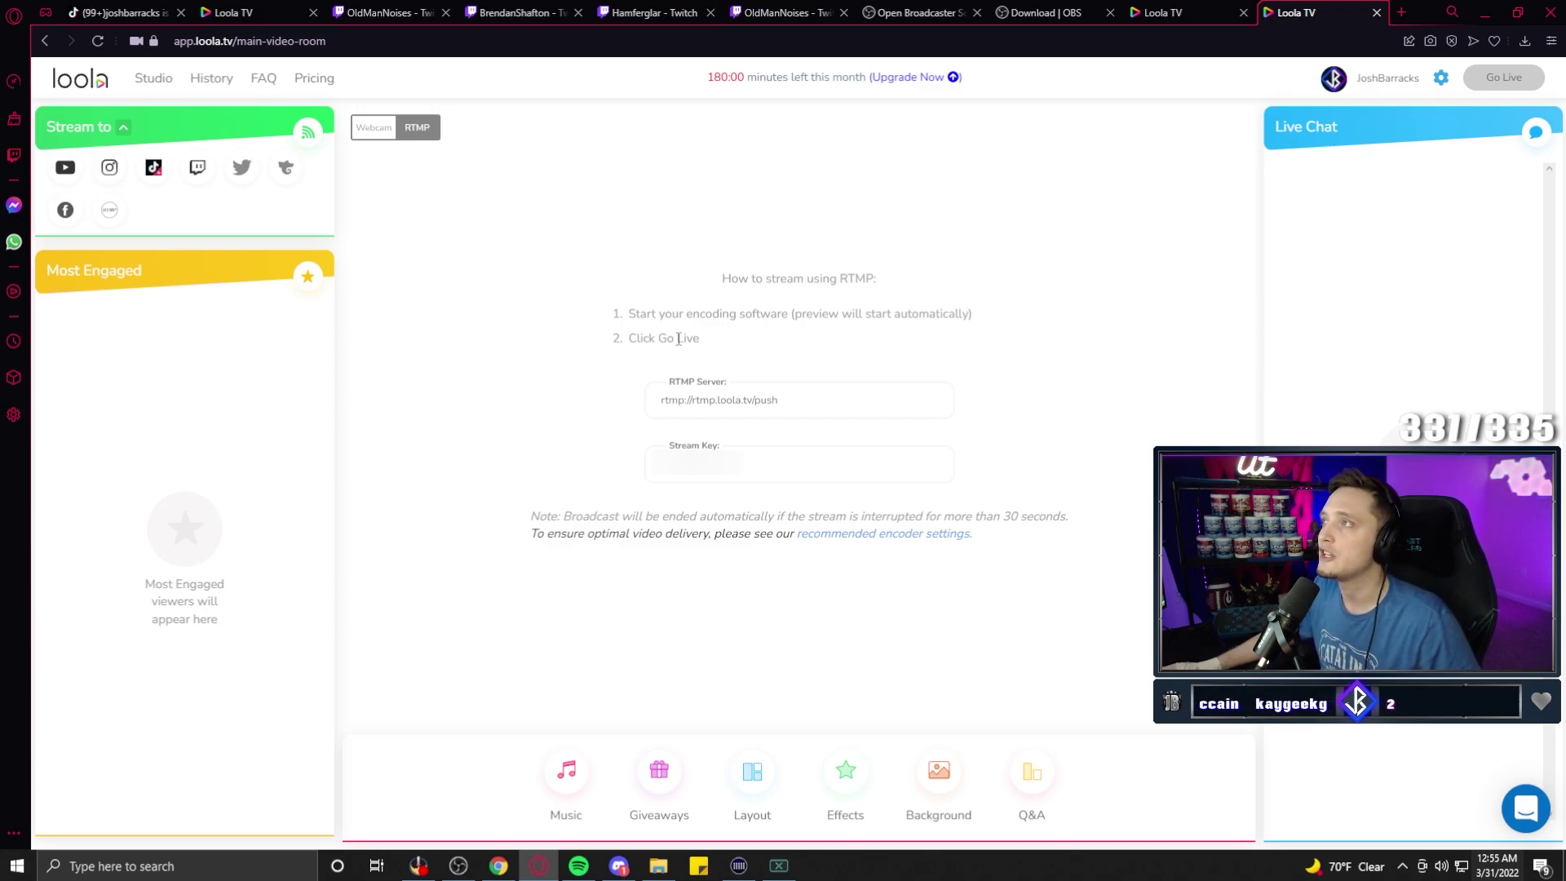
pyautogui.click(98, 42)
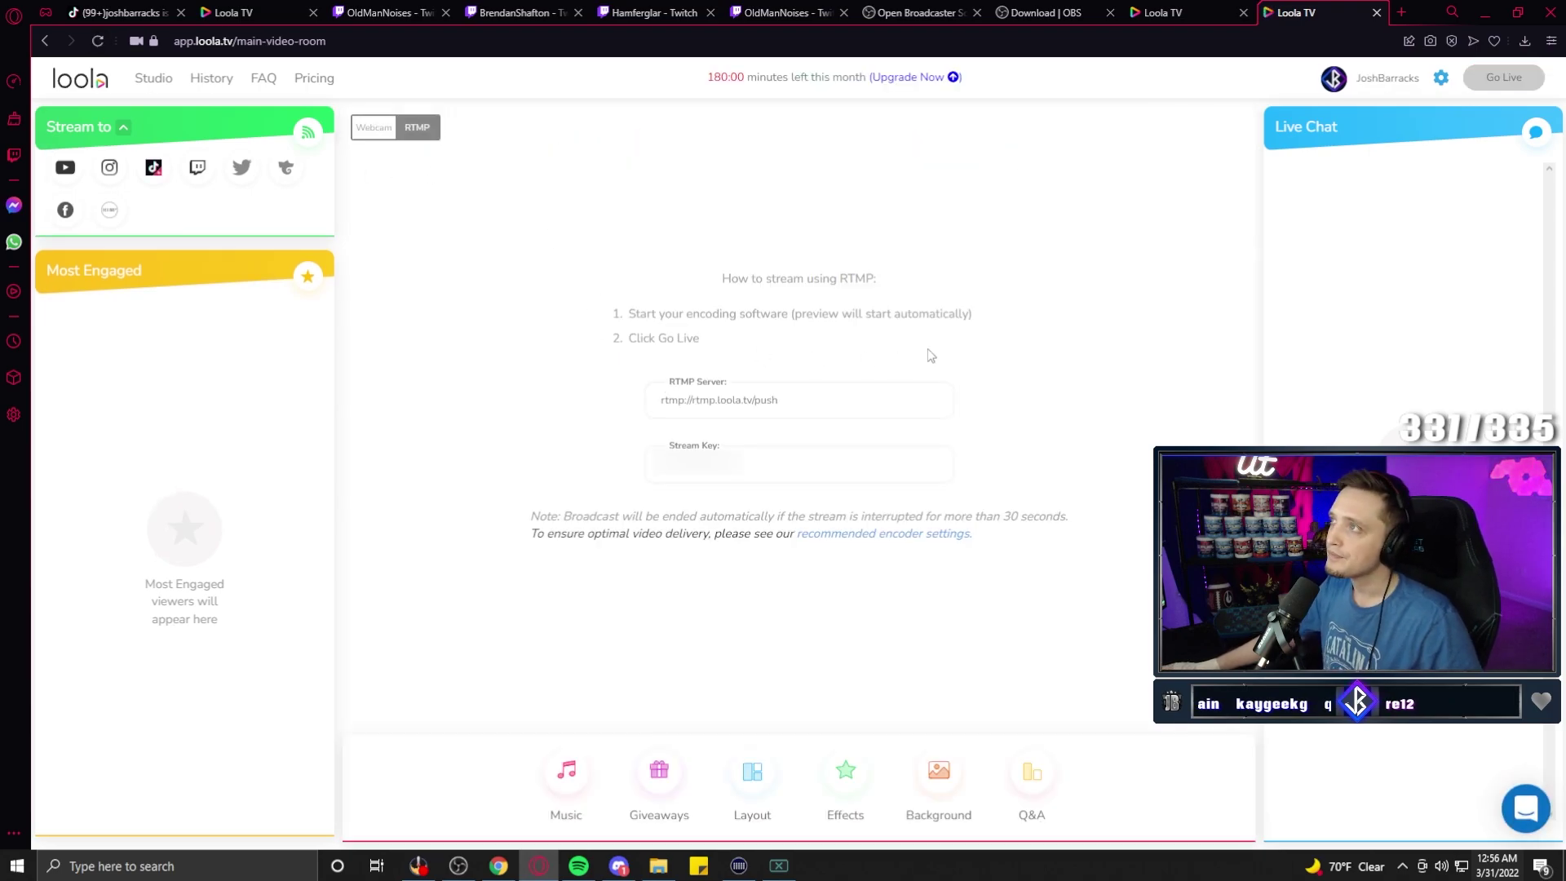
# Locate the server address and stream key in Loola's RTMP instructions, and copy the RTMP server address
pyautogui.moveTo(886, 399)
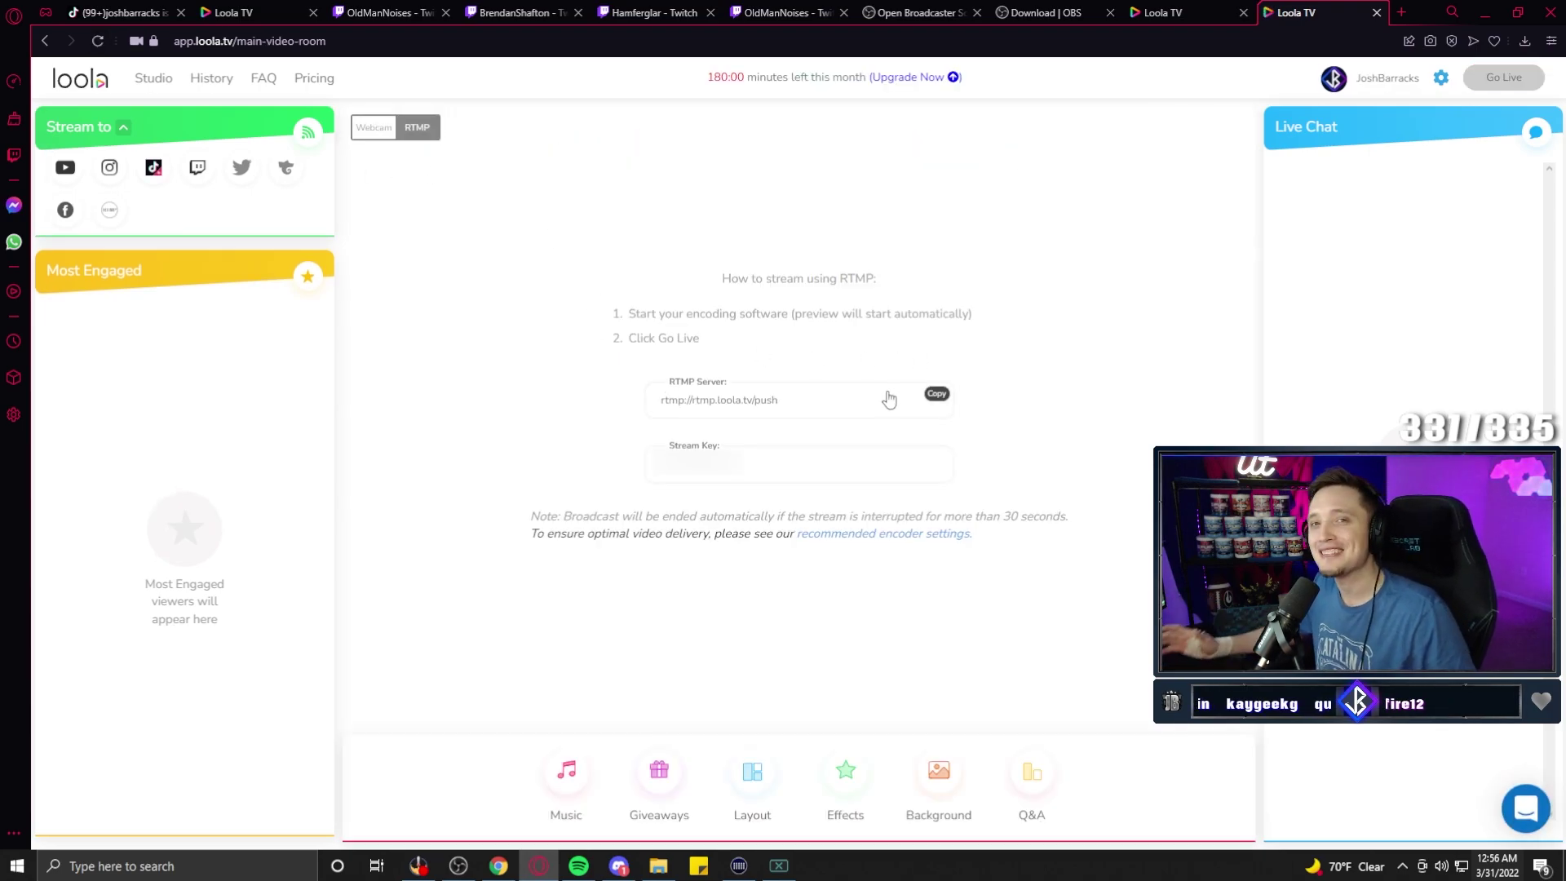
pyautogui.moveTo(848, 450)
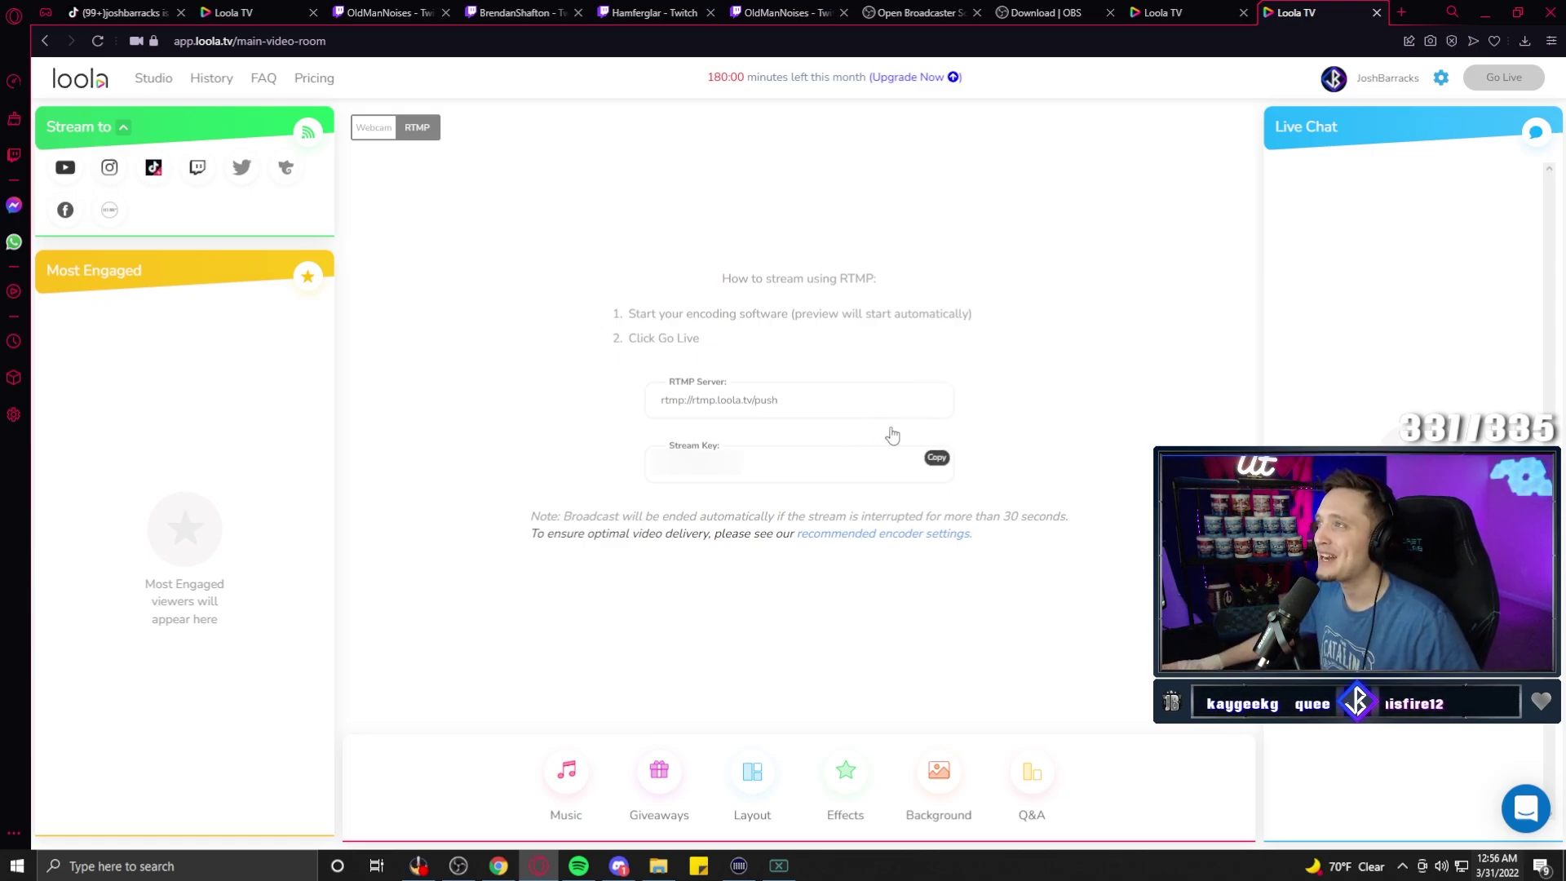
pyautogui.click(937, 394)
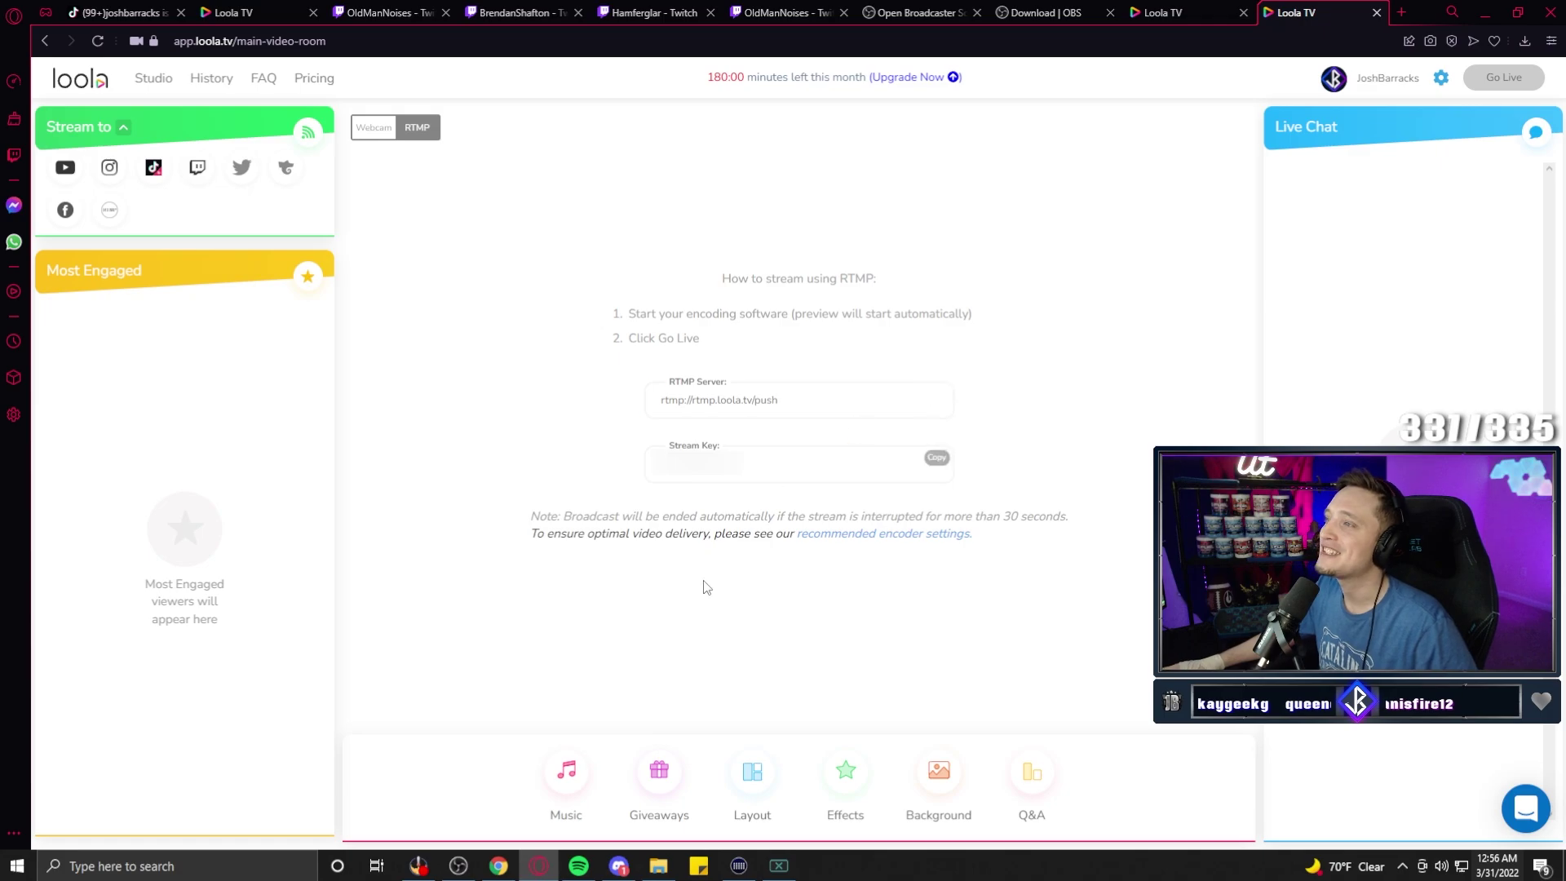
# Switch to OBS, check the custom service's server and stream key in the stream settings against Loola's RTMP details, and accept the settings
pyautogui.click(459, 866)
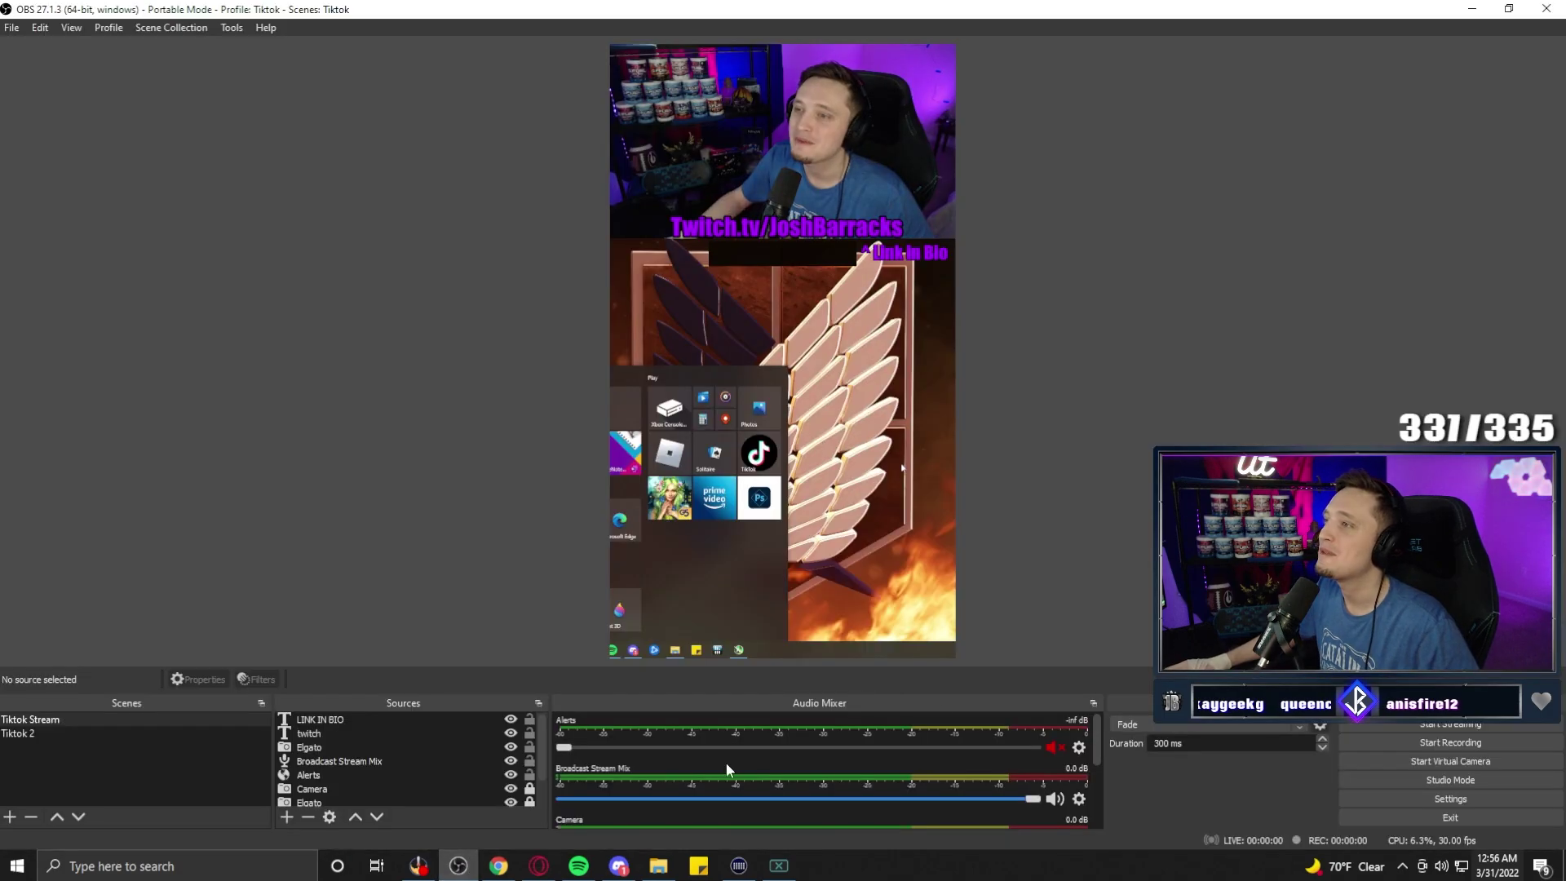
pyautogui.click(1450, 799)
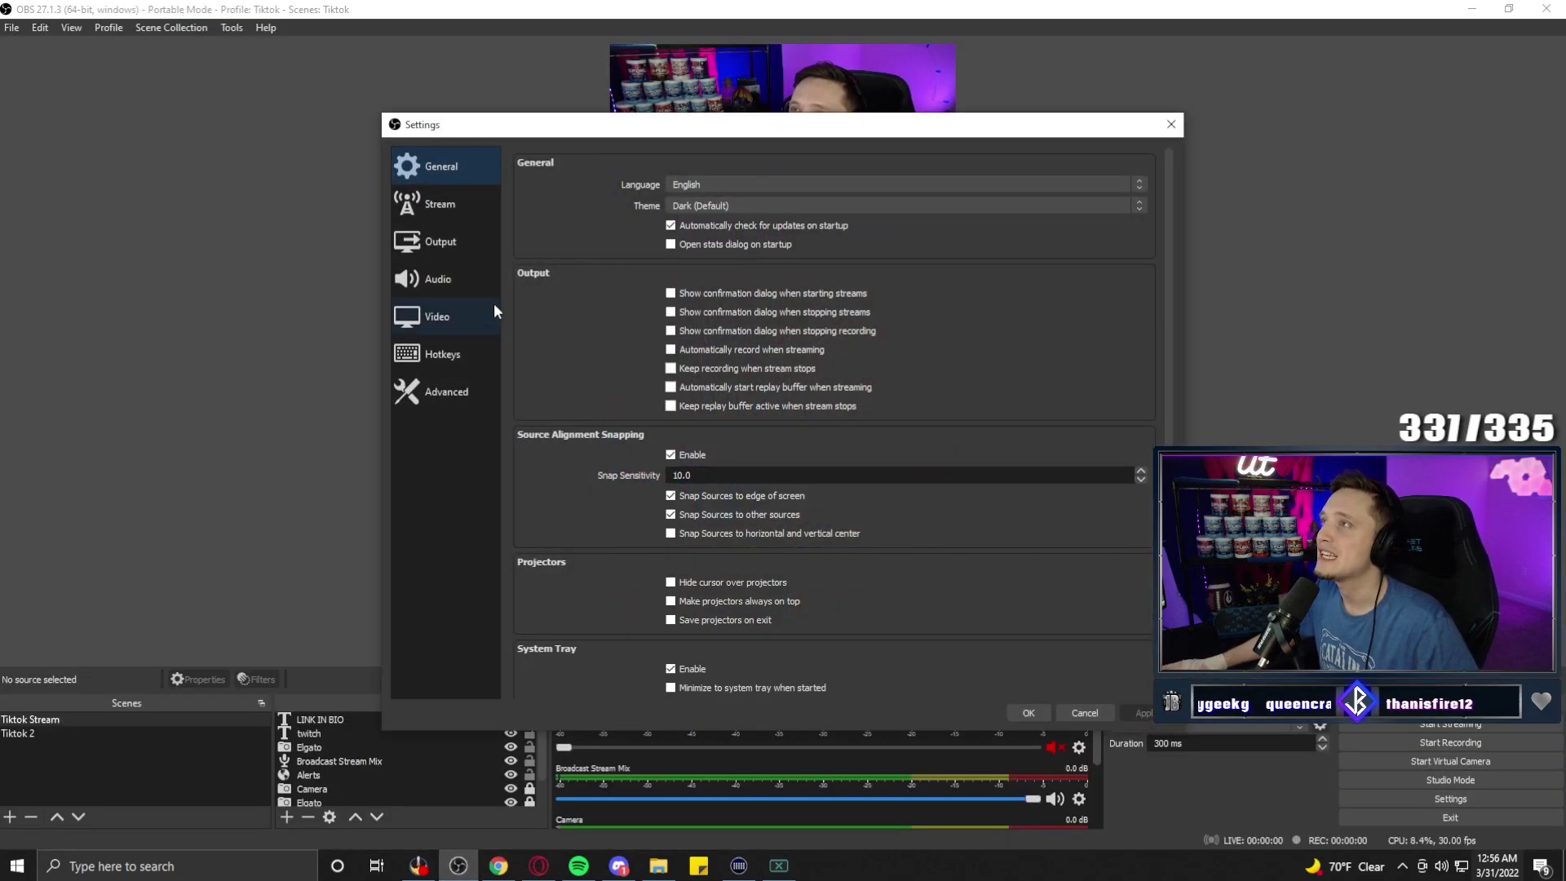
pyautogui.click(443, 204)
pyautogui.moveTo(765, 194); pyautogui.dragTo(663, 194)
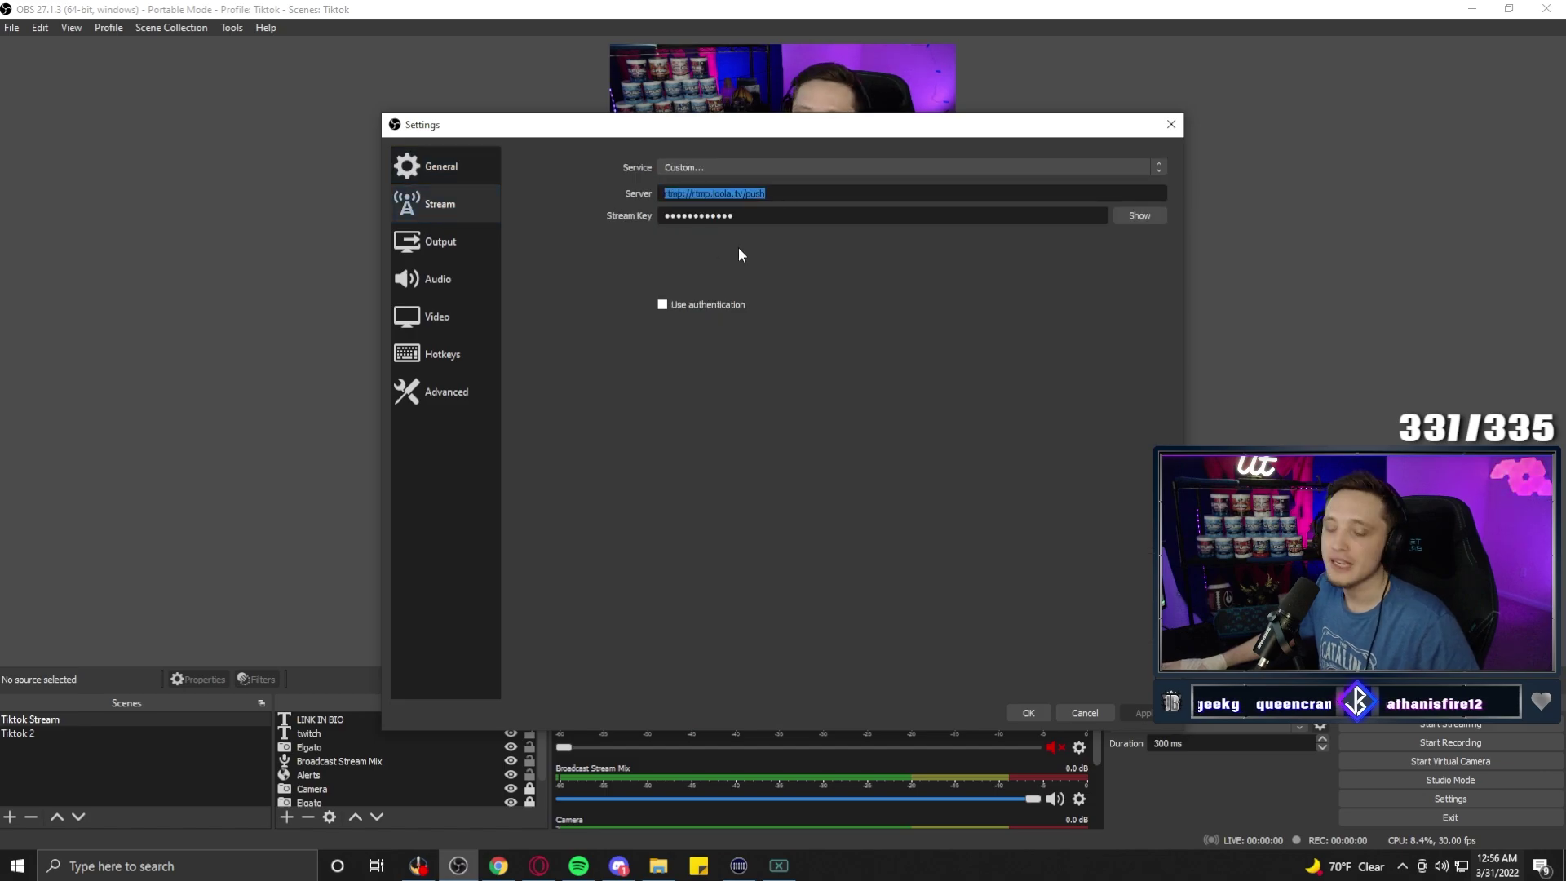
pyautogui.click(737, 247)
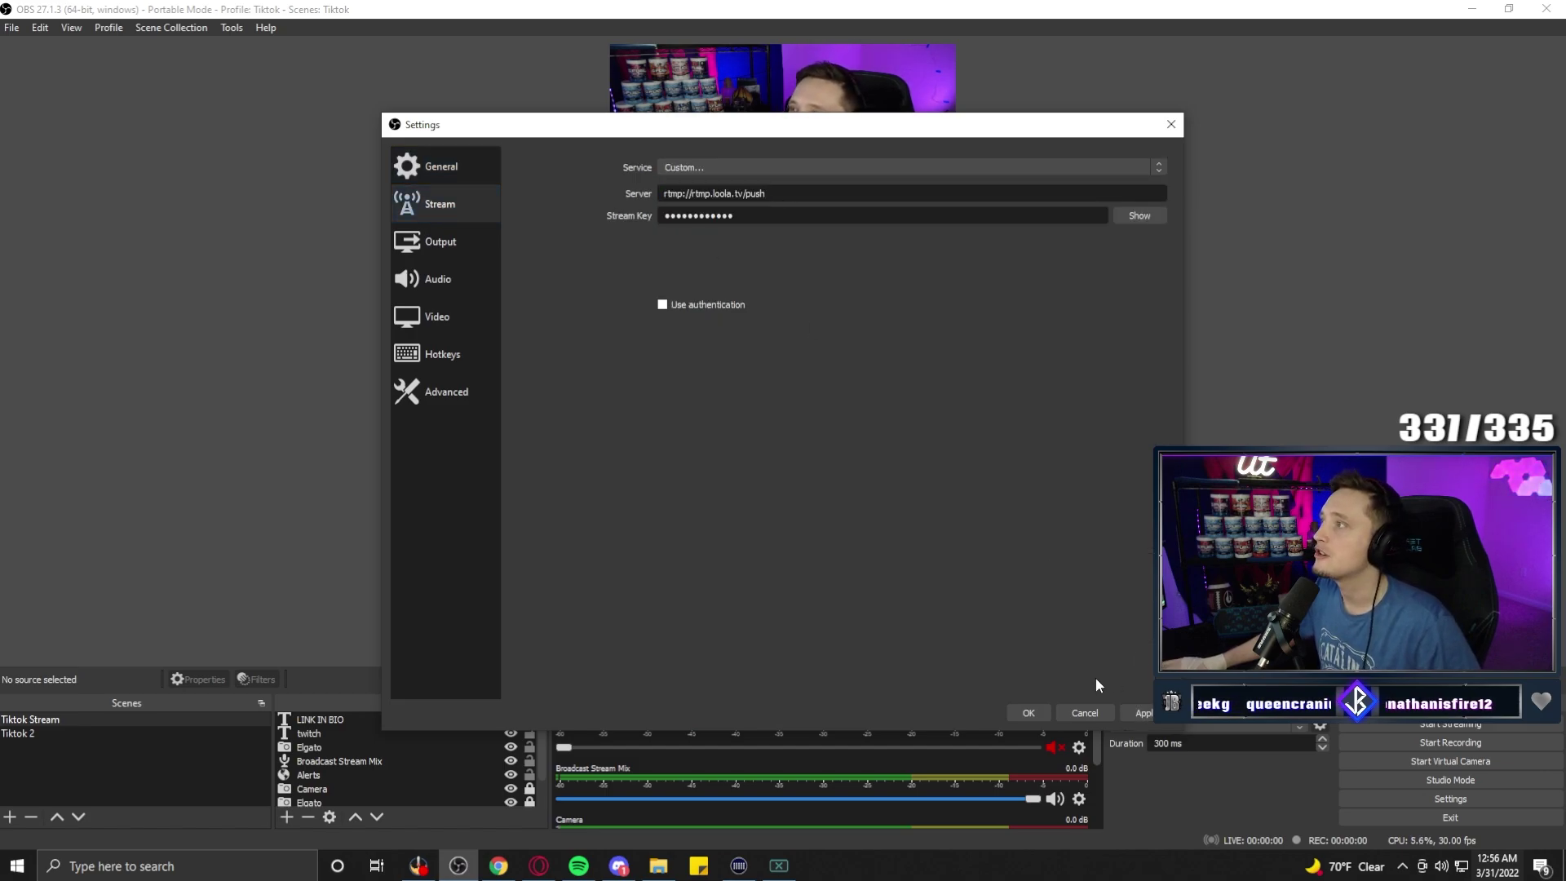
pyautogui.click(539, 865)
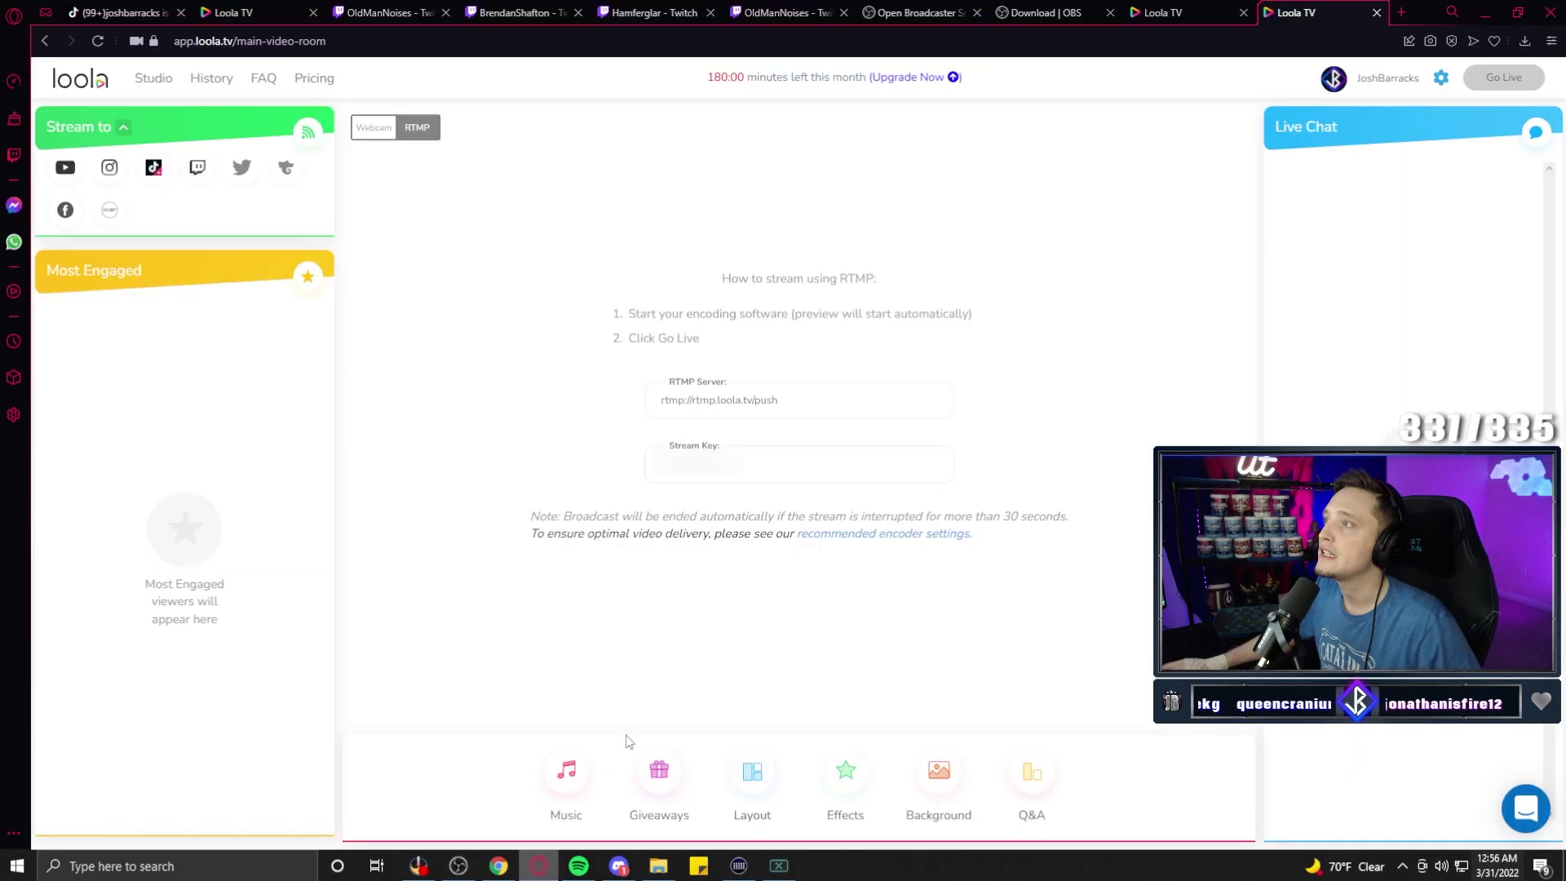
pyautogui.click(457, 865)
pyautogui.click(1031, 714)
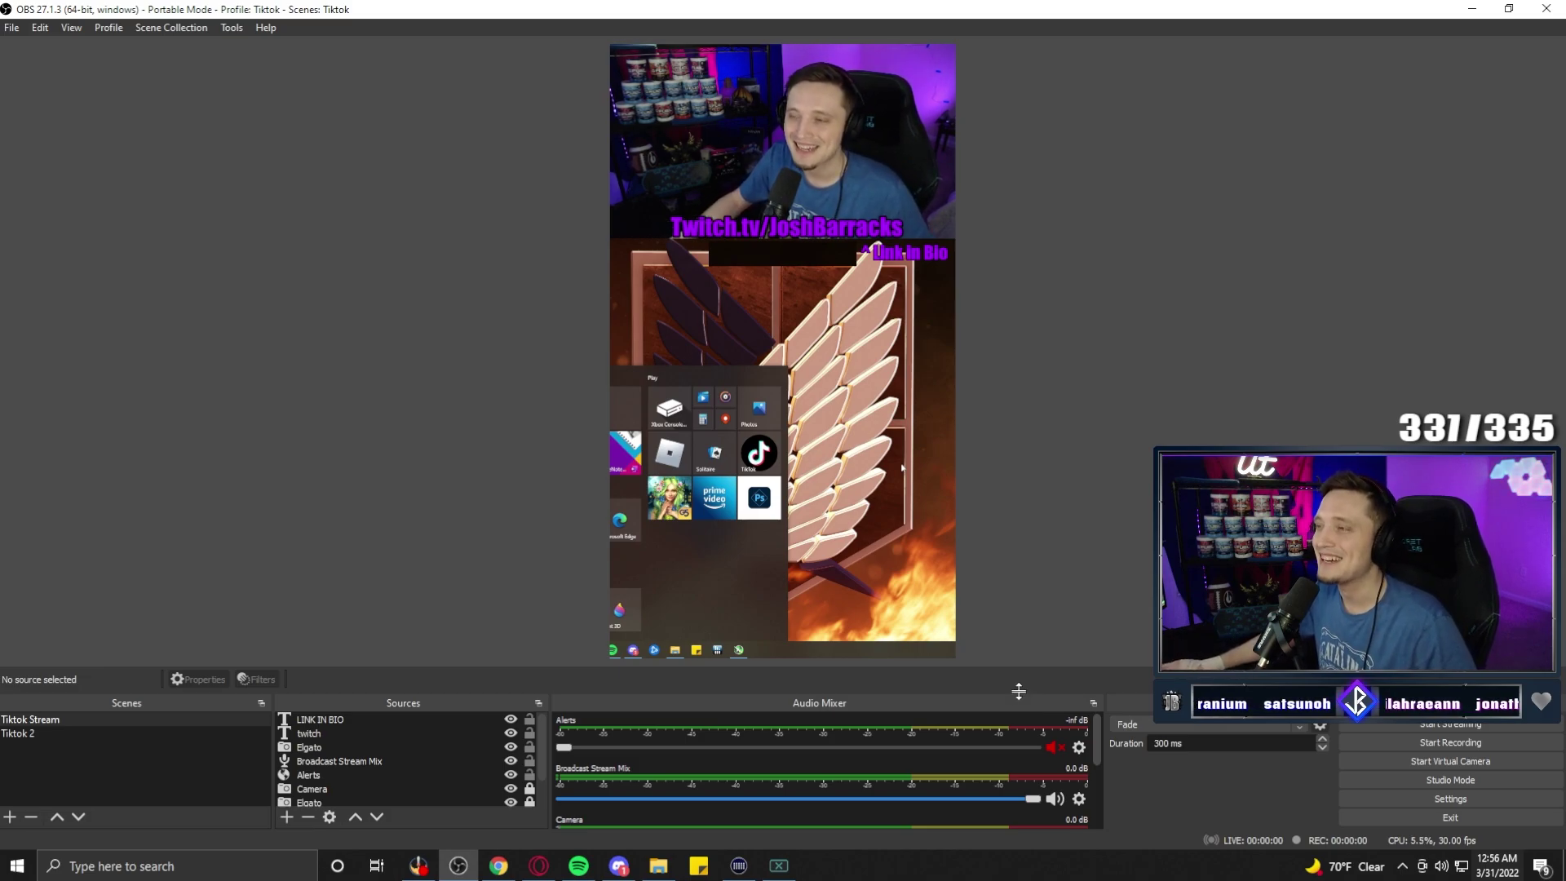
# Start streaming from OBS, reload Loola's studio in the browser, and switch its input to RTMP to load the preview
pyautogui.click(1368, 726)
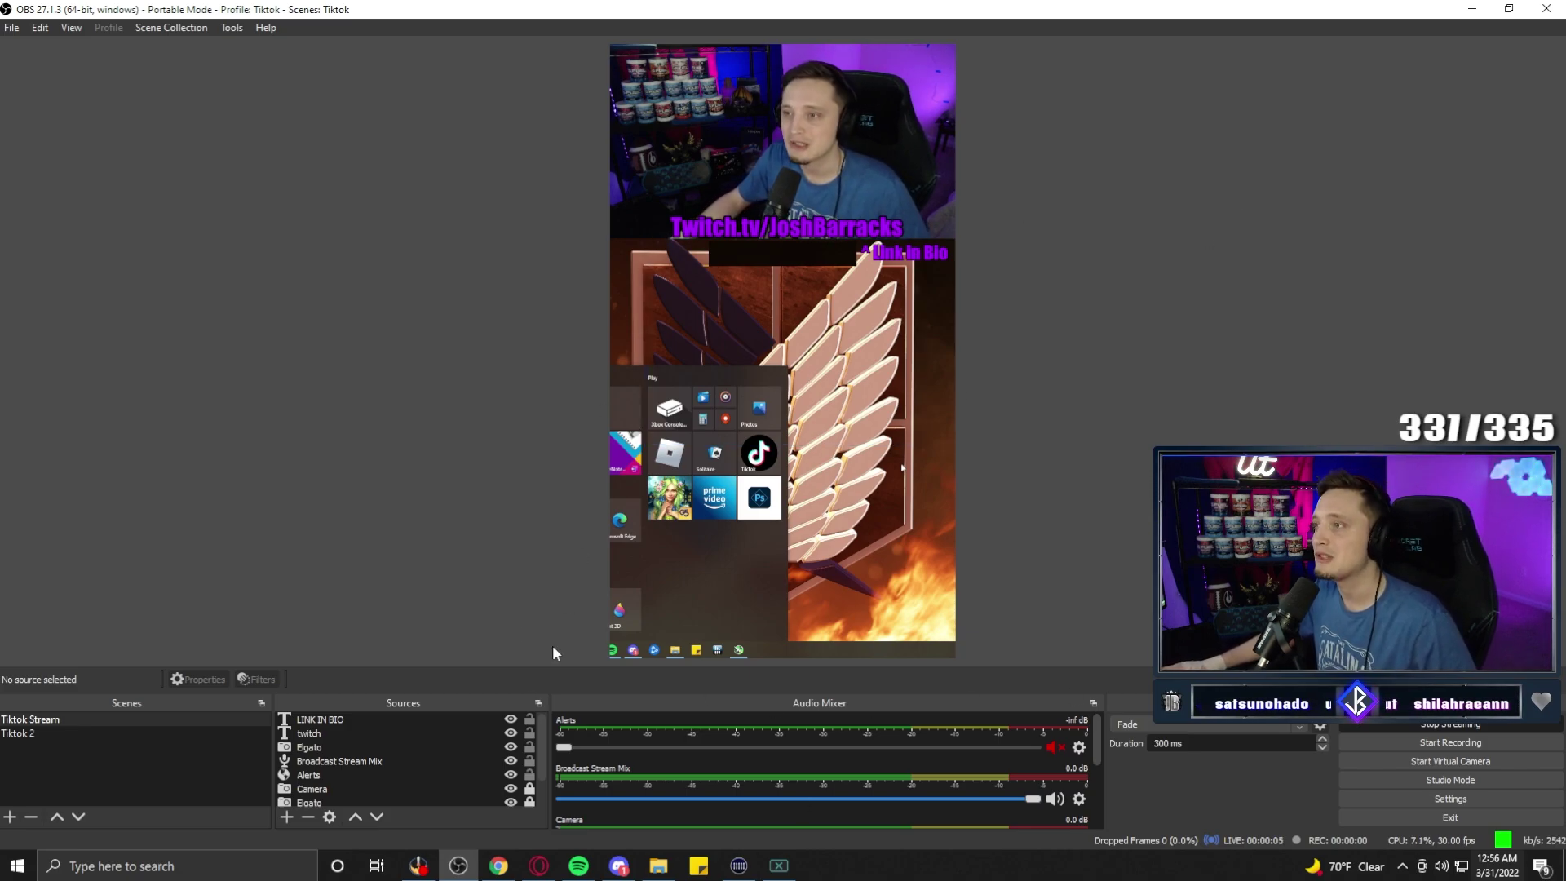
pyautogui.click(538, 865)
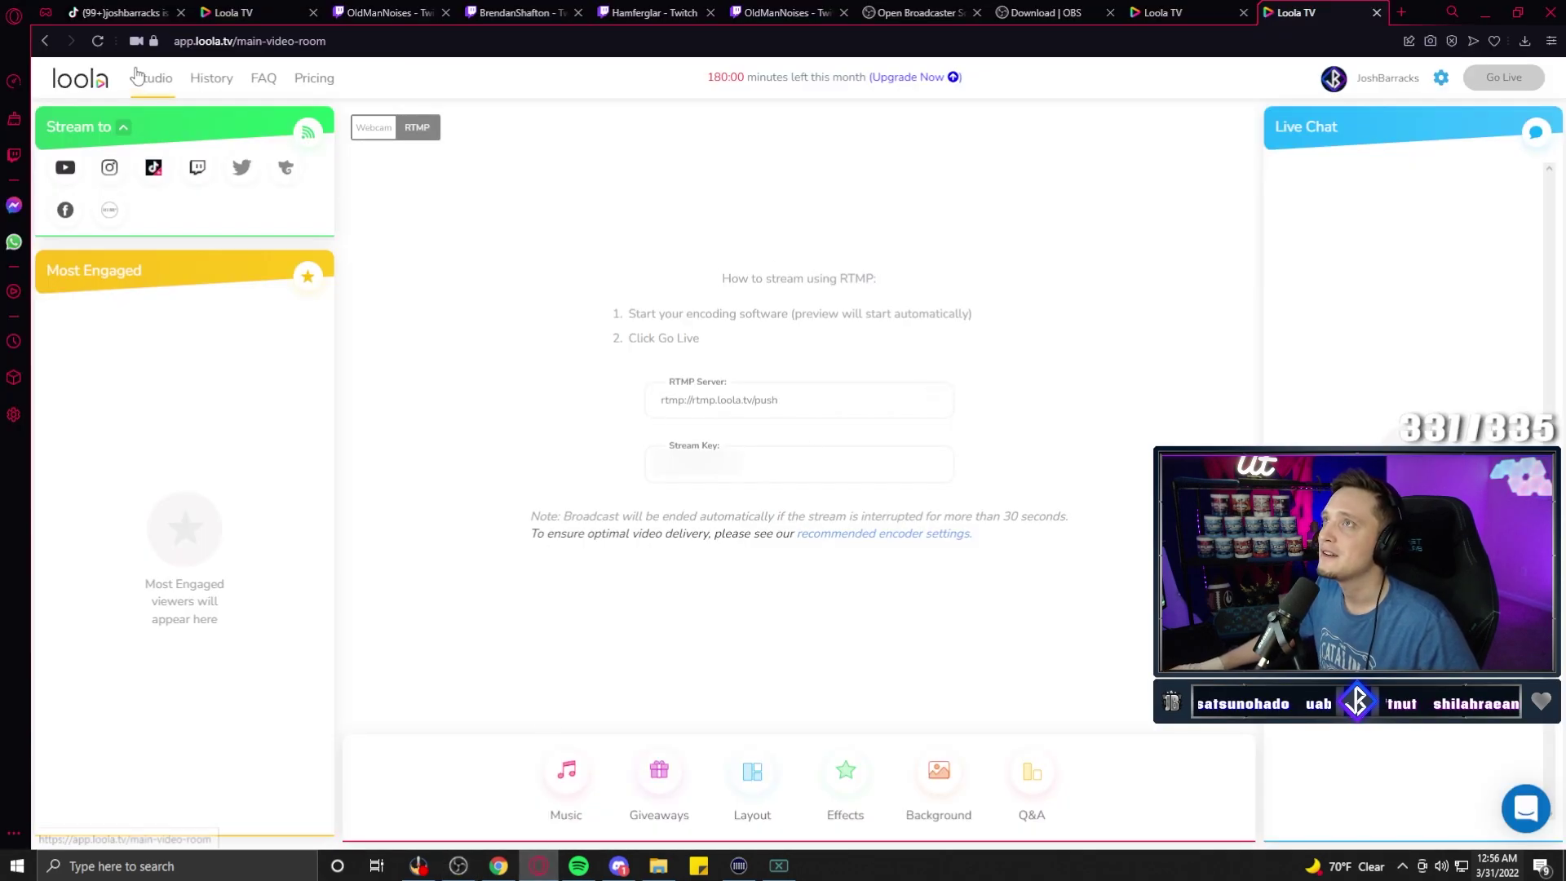
pyautogui.click(99, 40)
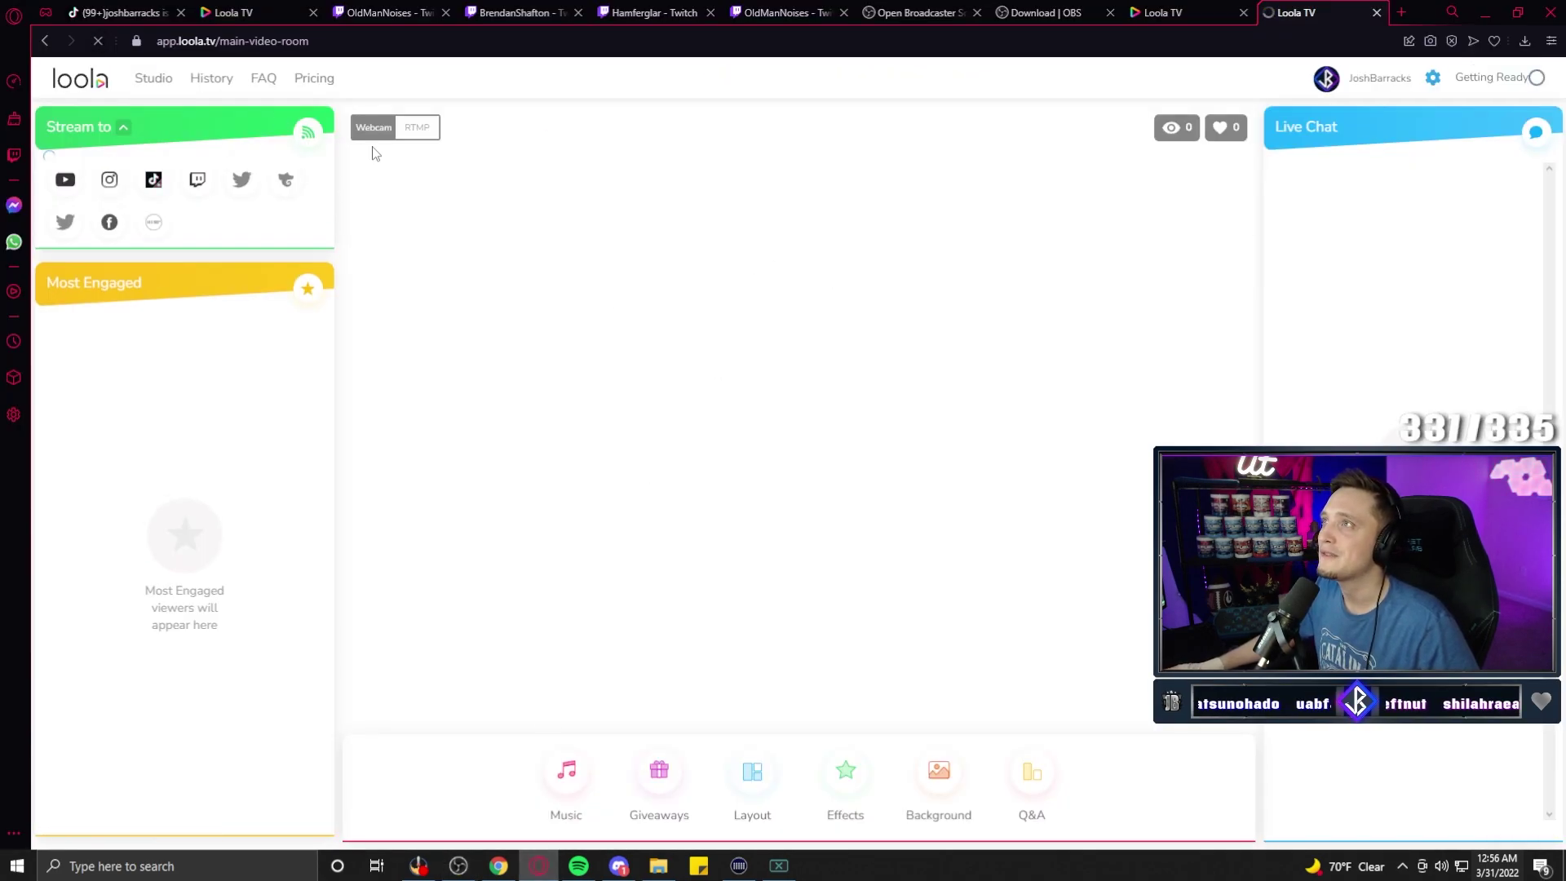
pyautogui.click(420, 129)
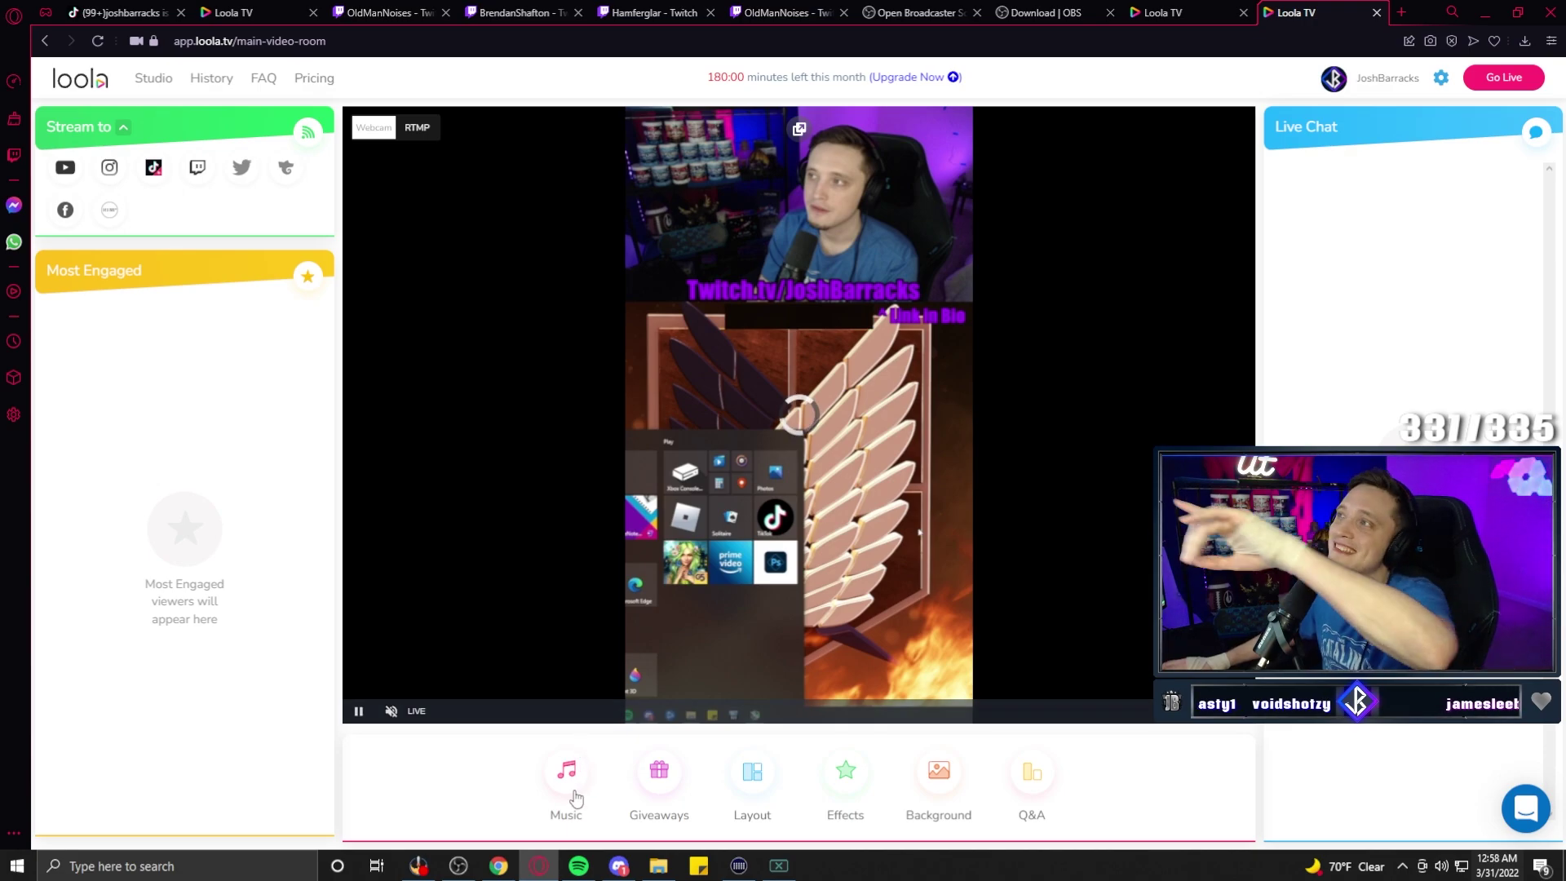
pyautogui.click(472, 868)
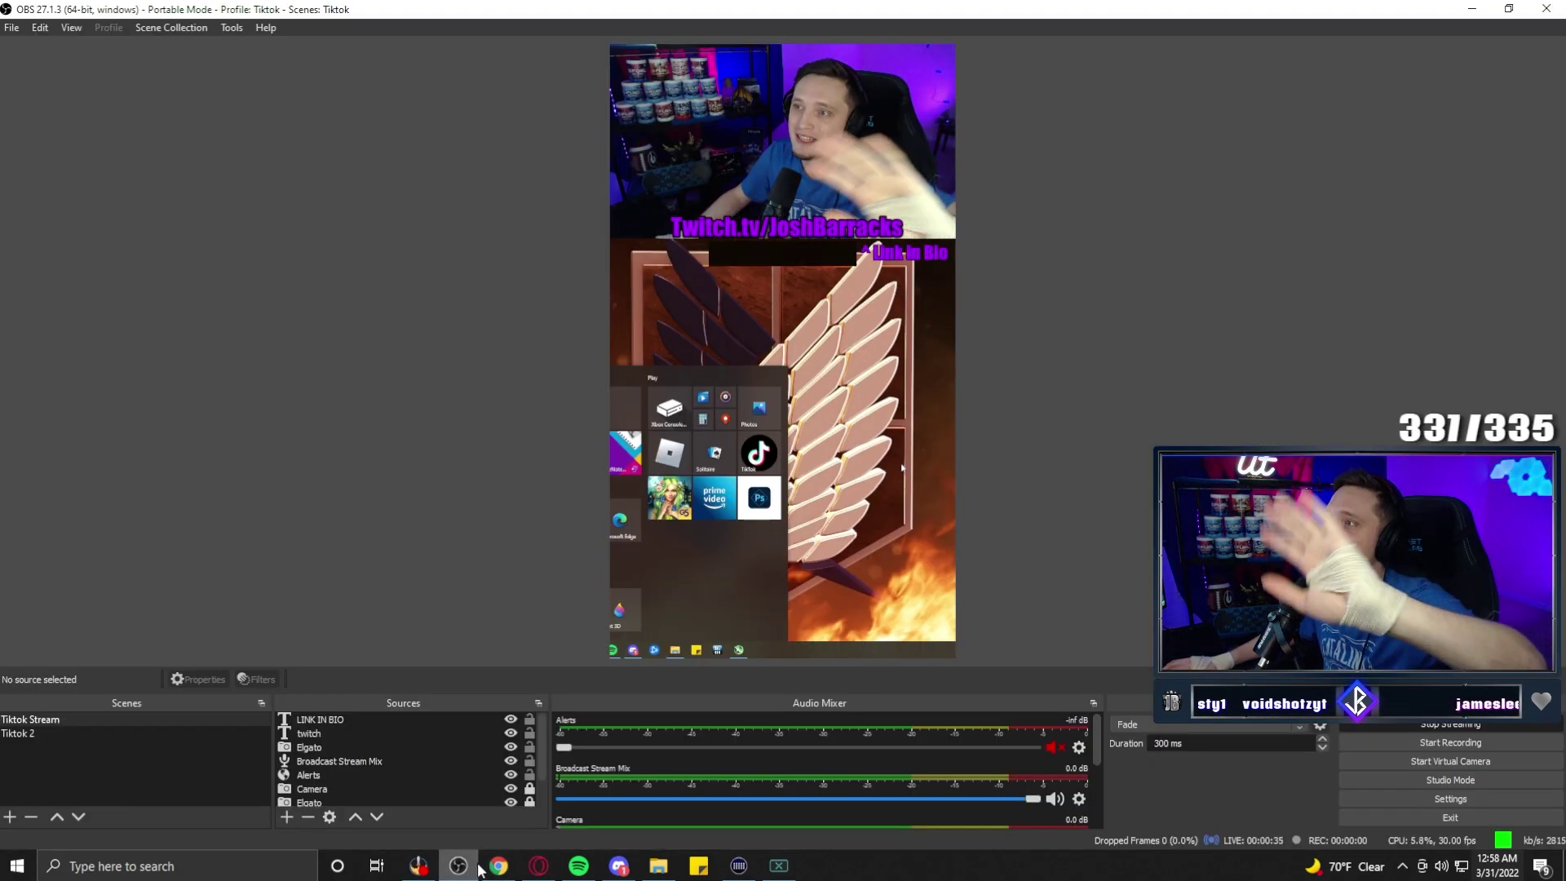
pyautogui.click(538, 866)
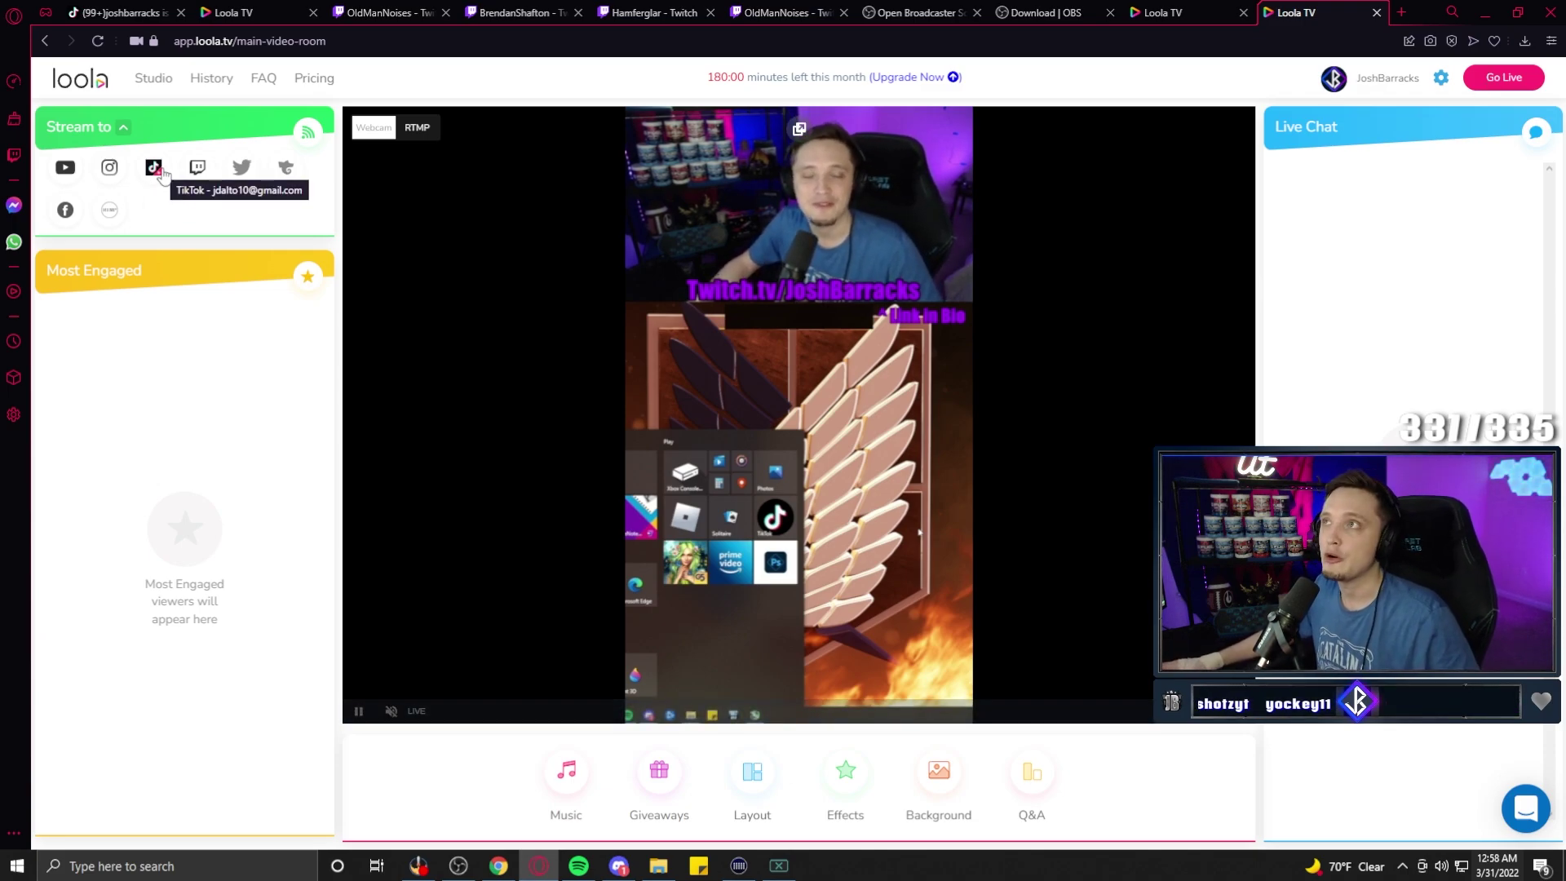
pyautogui.click(1440, 78)
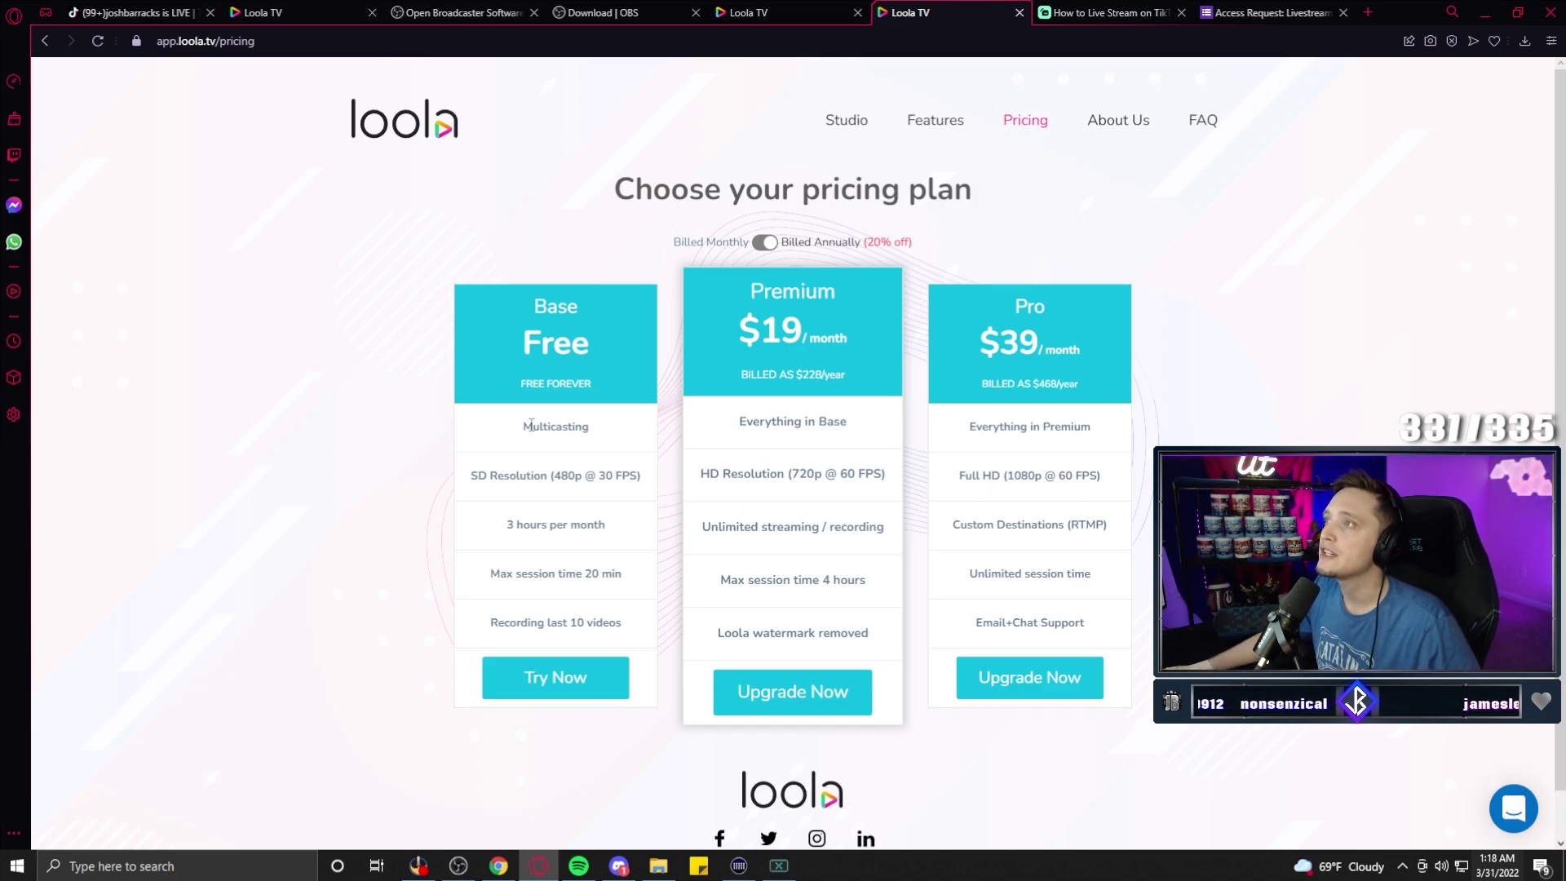
# On Loola's pricing page, examine the Base plan's features and the Premium plan's resolution and streaming limits
pyautogui.moveTo(523, 427); pyautogui.dragTo(618, 624)
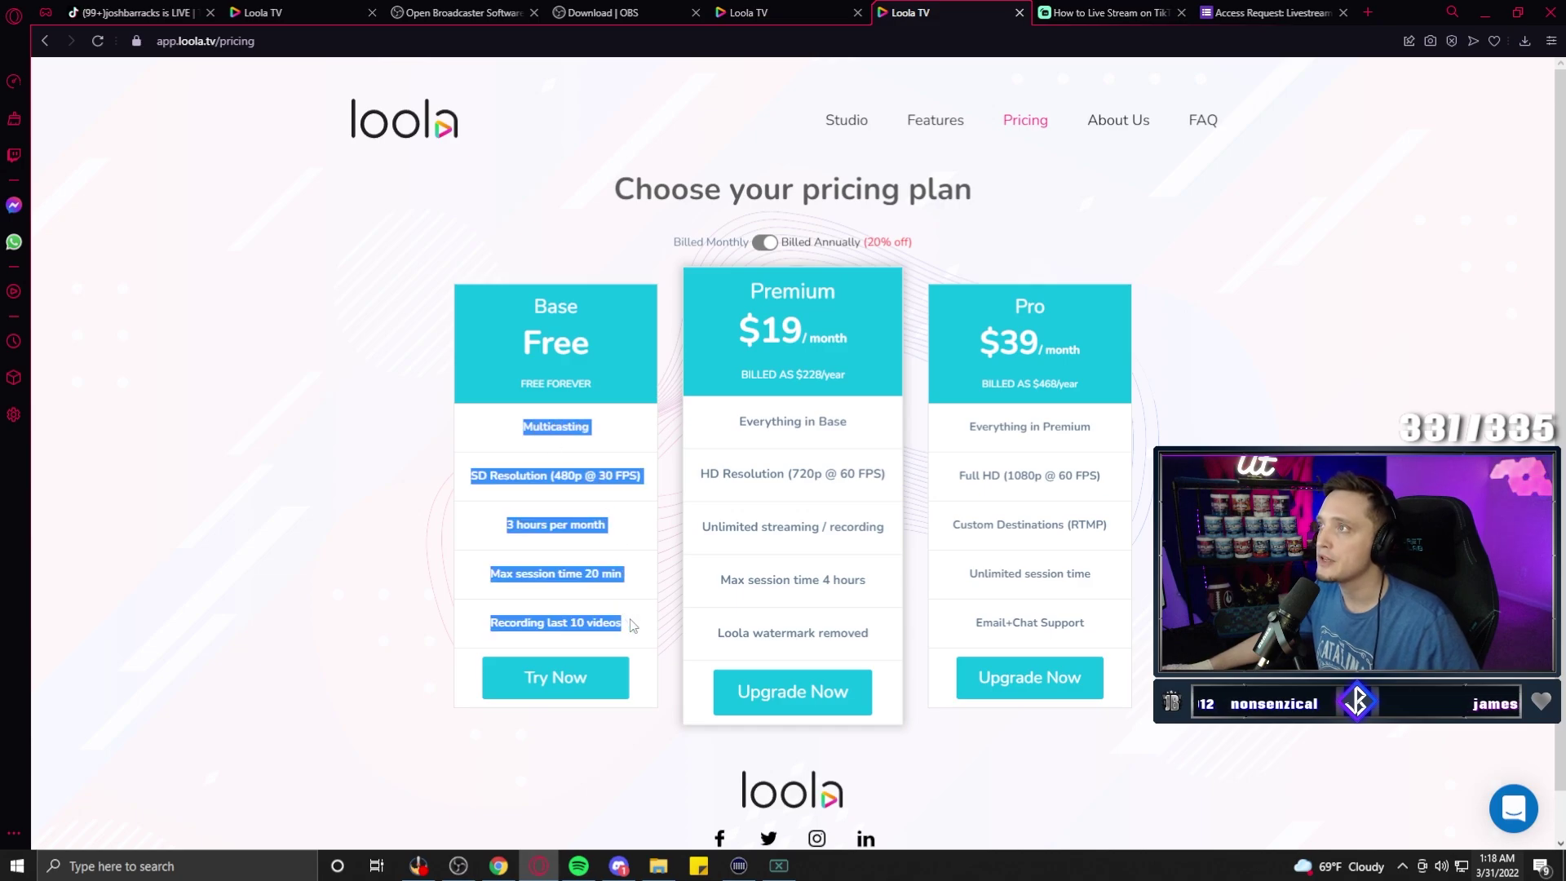
pyautogui.click(610, 532)
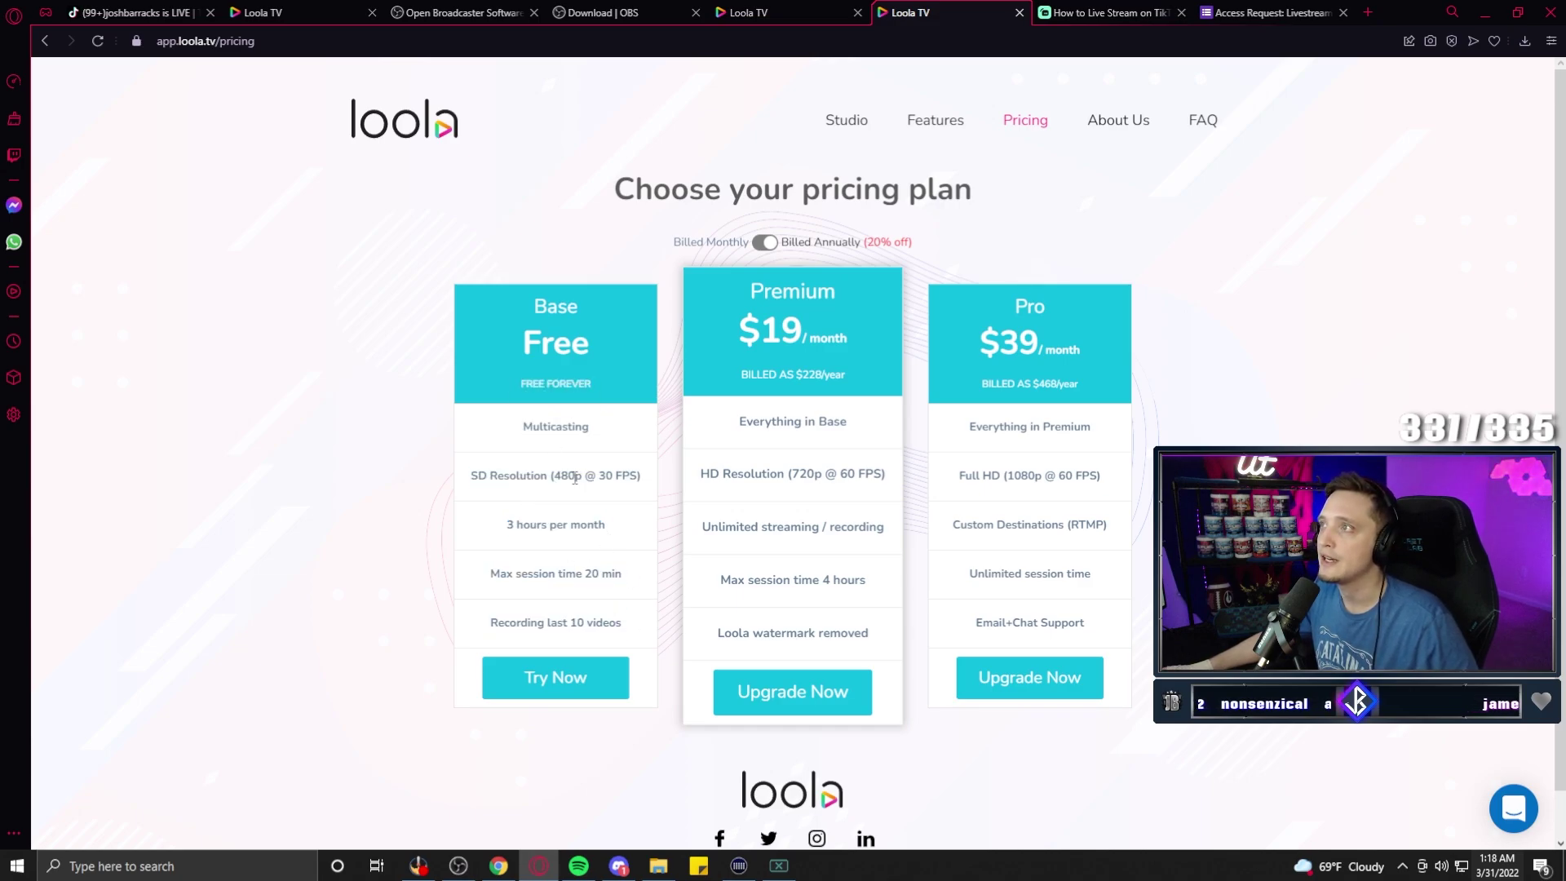
pyautogui.moveTo(561, 476); pyautogui.dragTo(584, 476)
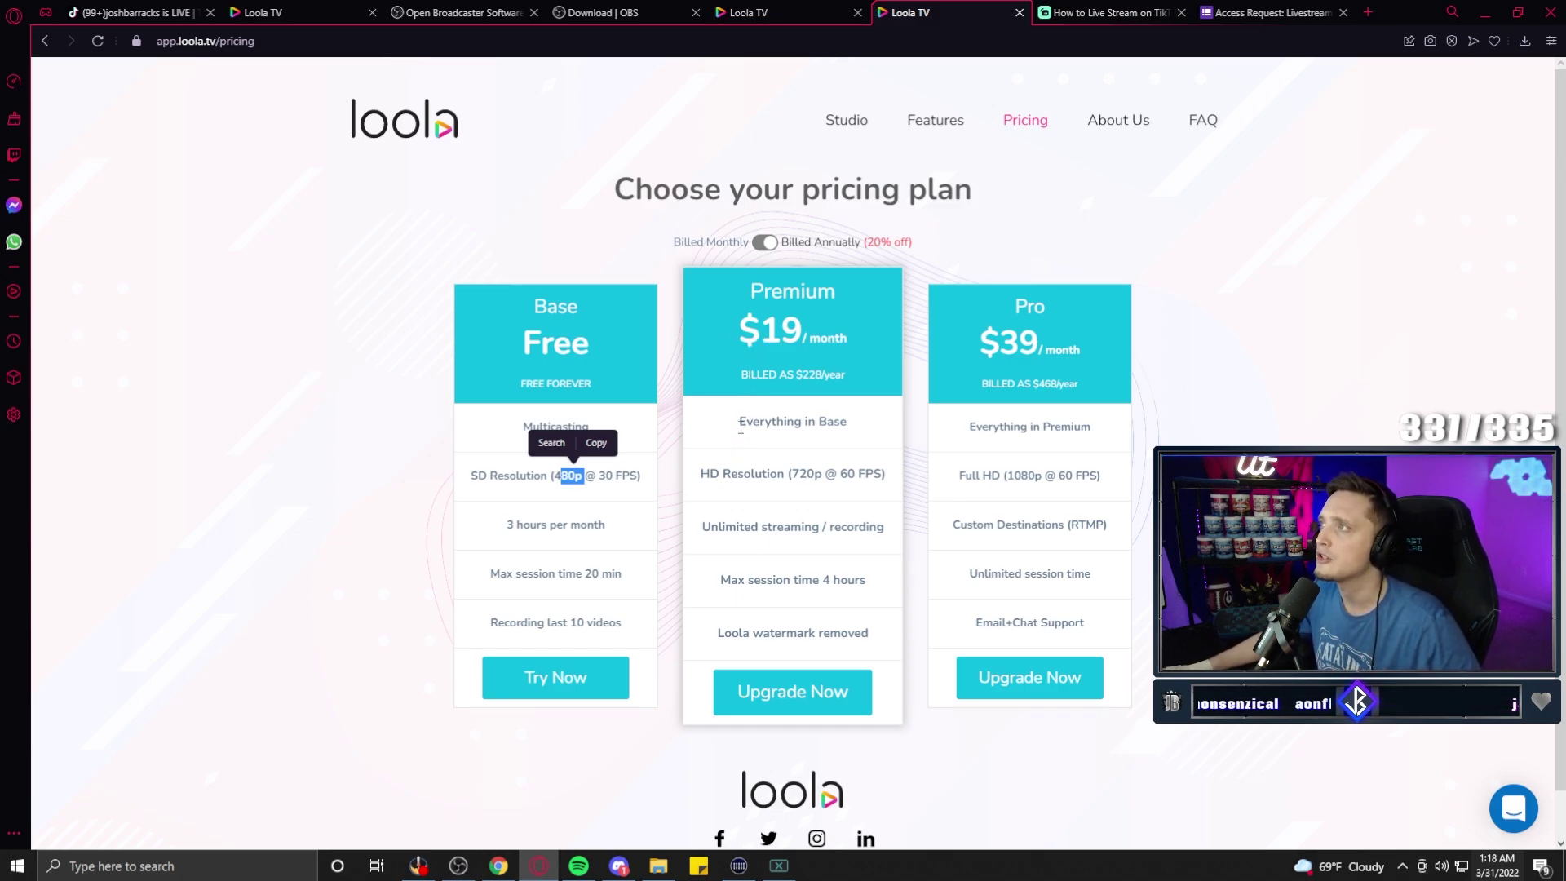
pyautogui.moveTo(700, 474); pyautogui.dragTo(874, 477)
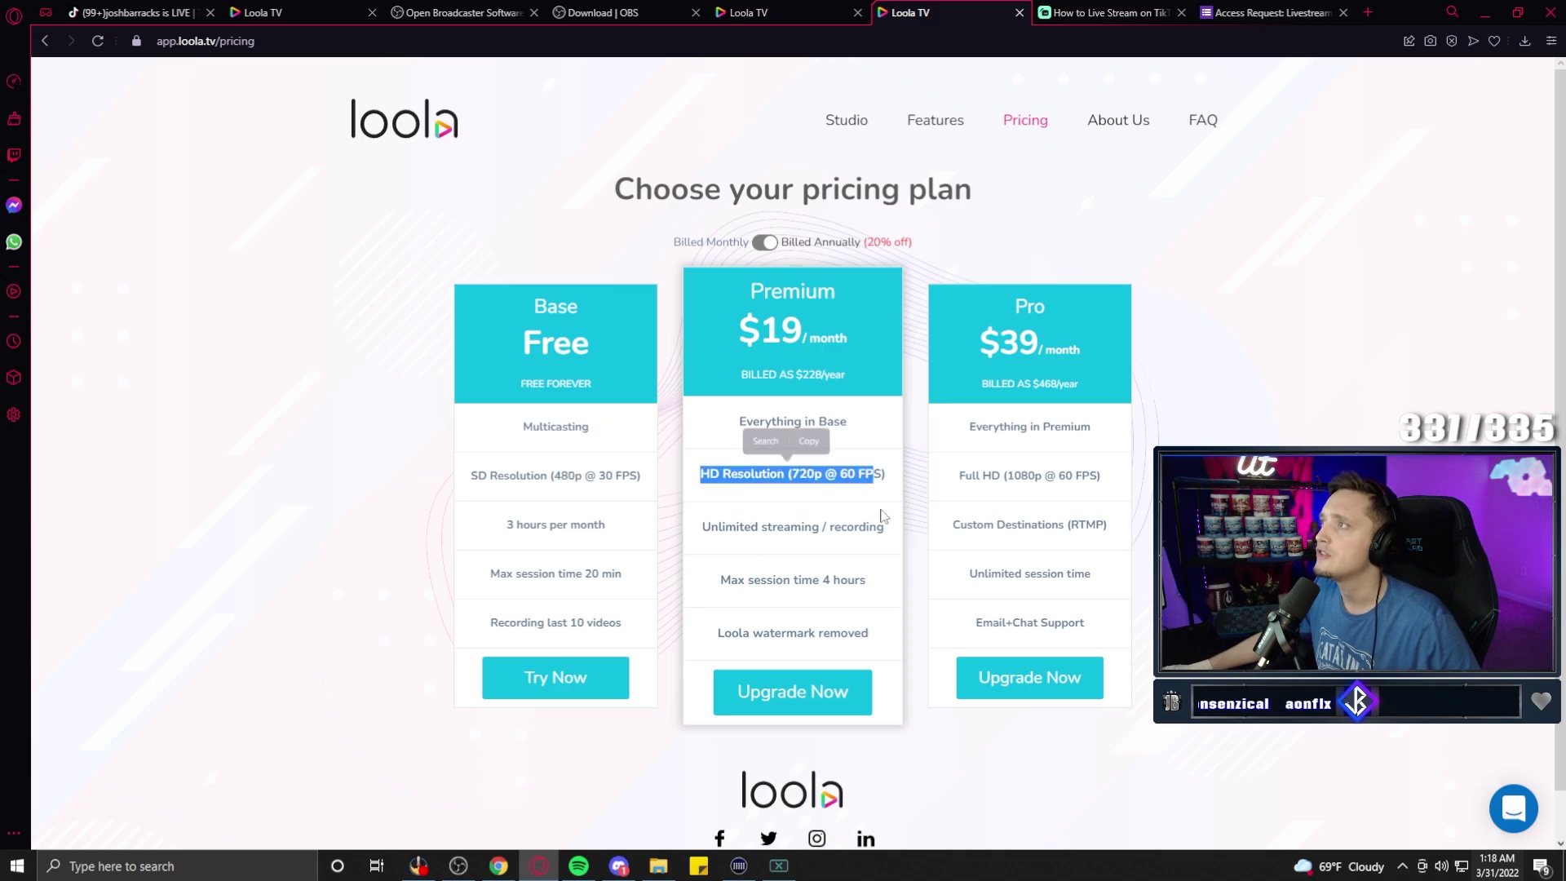
pyautogui.click(887, 495)
pyautogui.moveTo(710, 526); pyautogui.dragTo(882, 531)
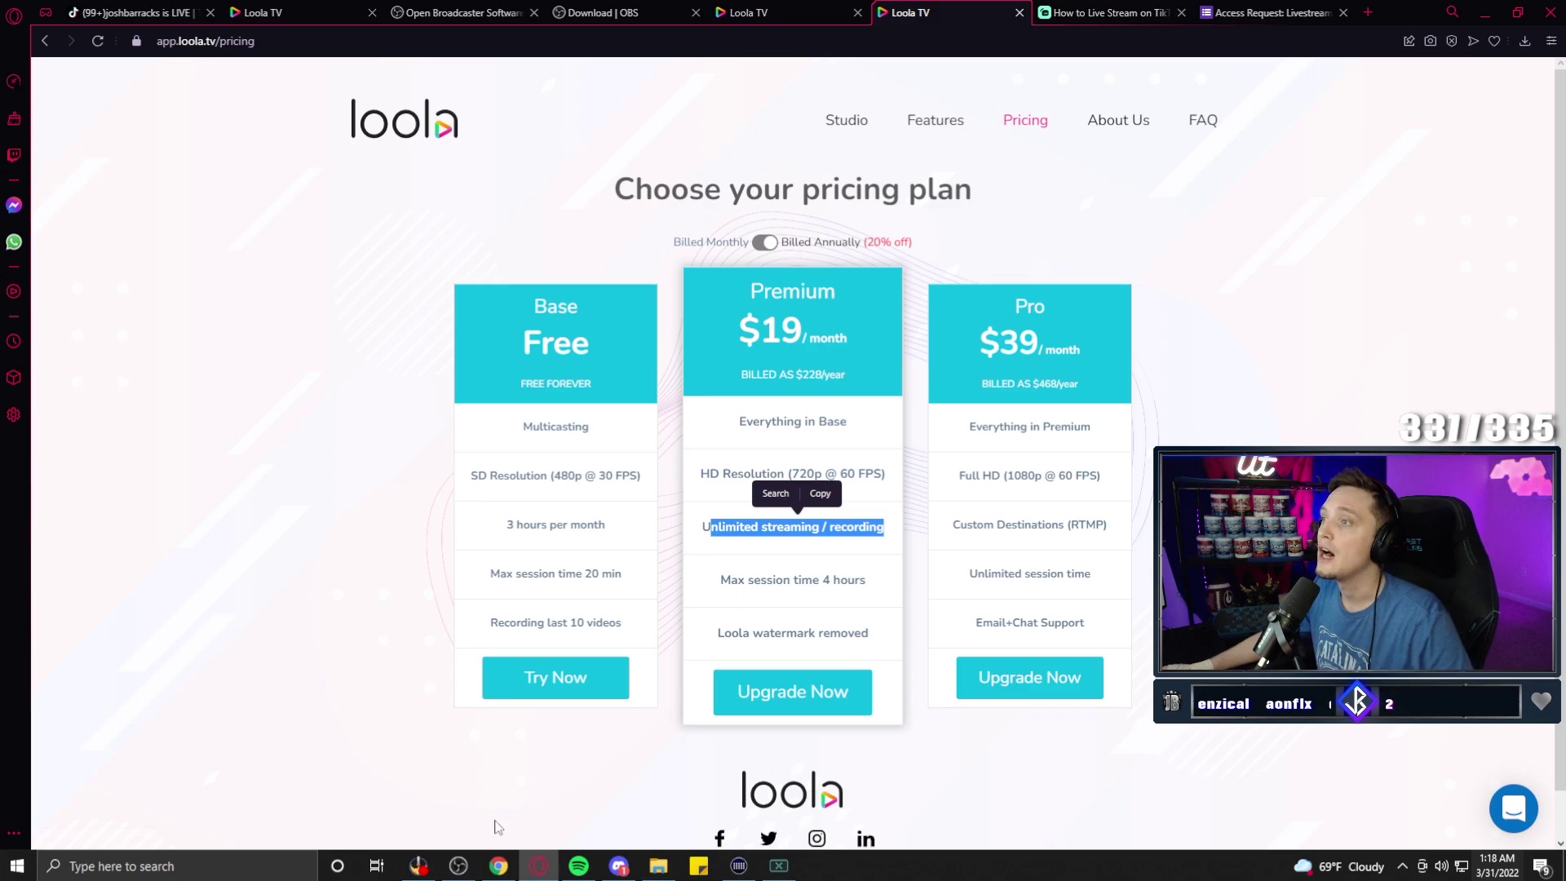
# Switch to OBS, review the frame rate choices up to 60 FPS in the video settings, and cancel the dialog
pyautogui.click(460, 870)
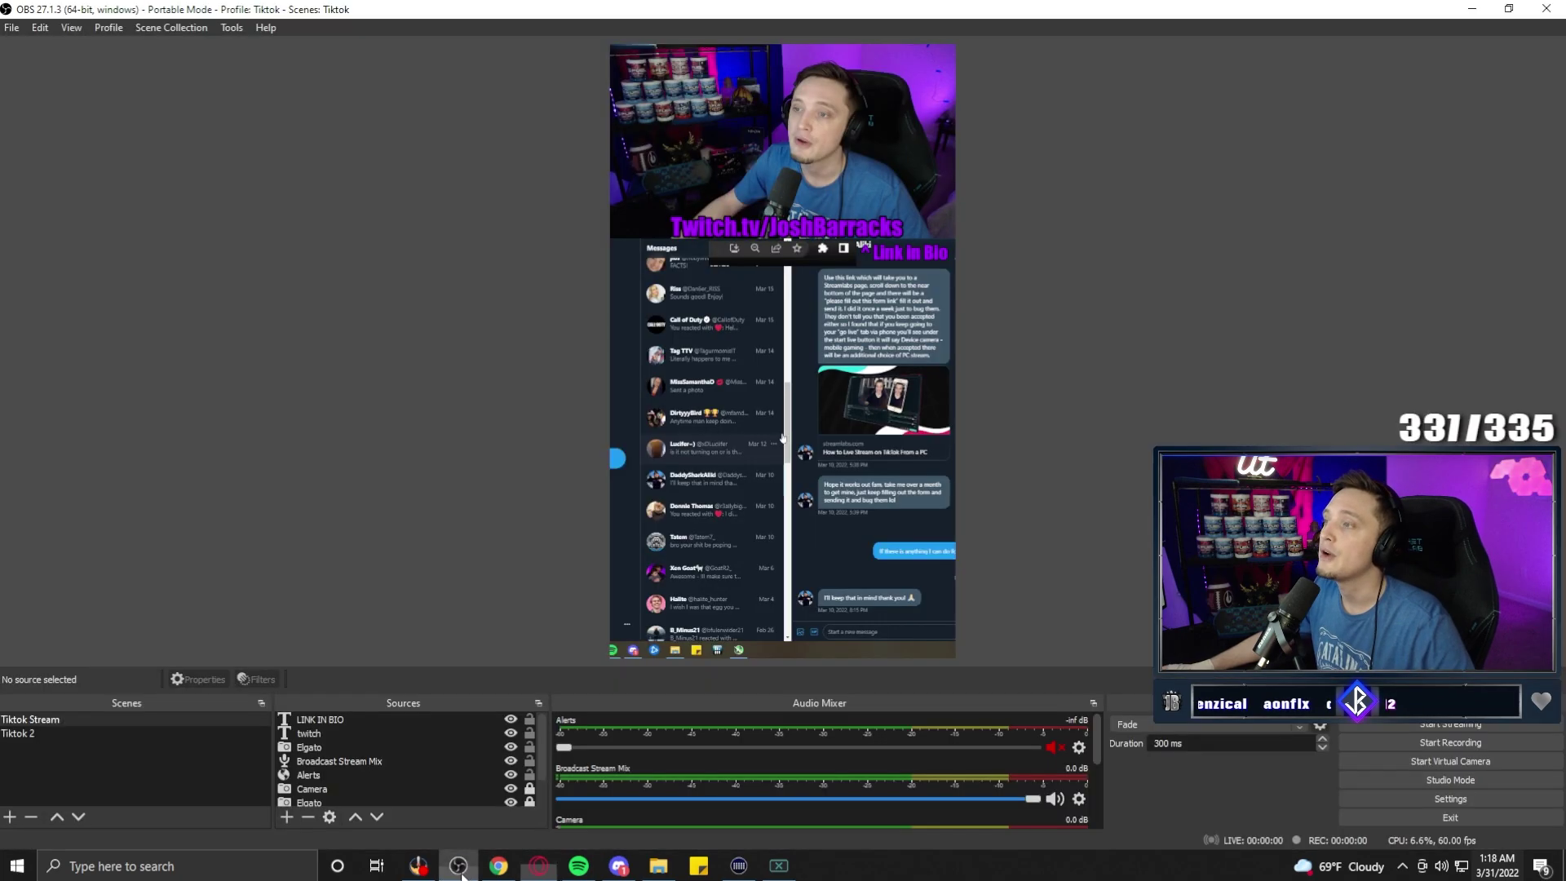
pyautogui.click(1372, 800)
pyautogui.click(427, 318)
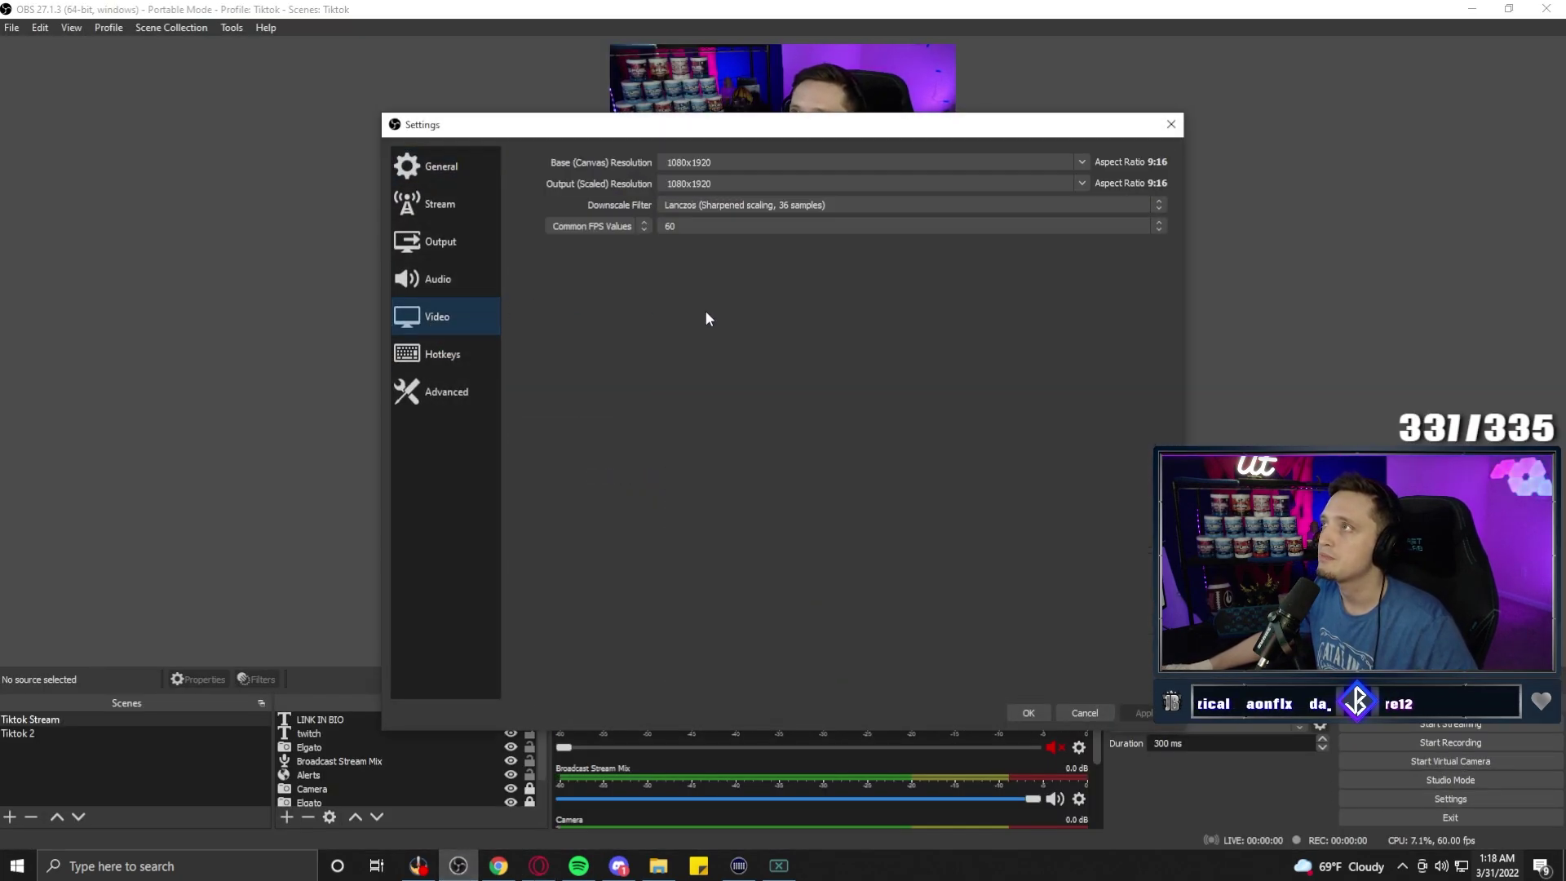
pyautogui.click(711, 224)
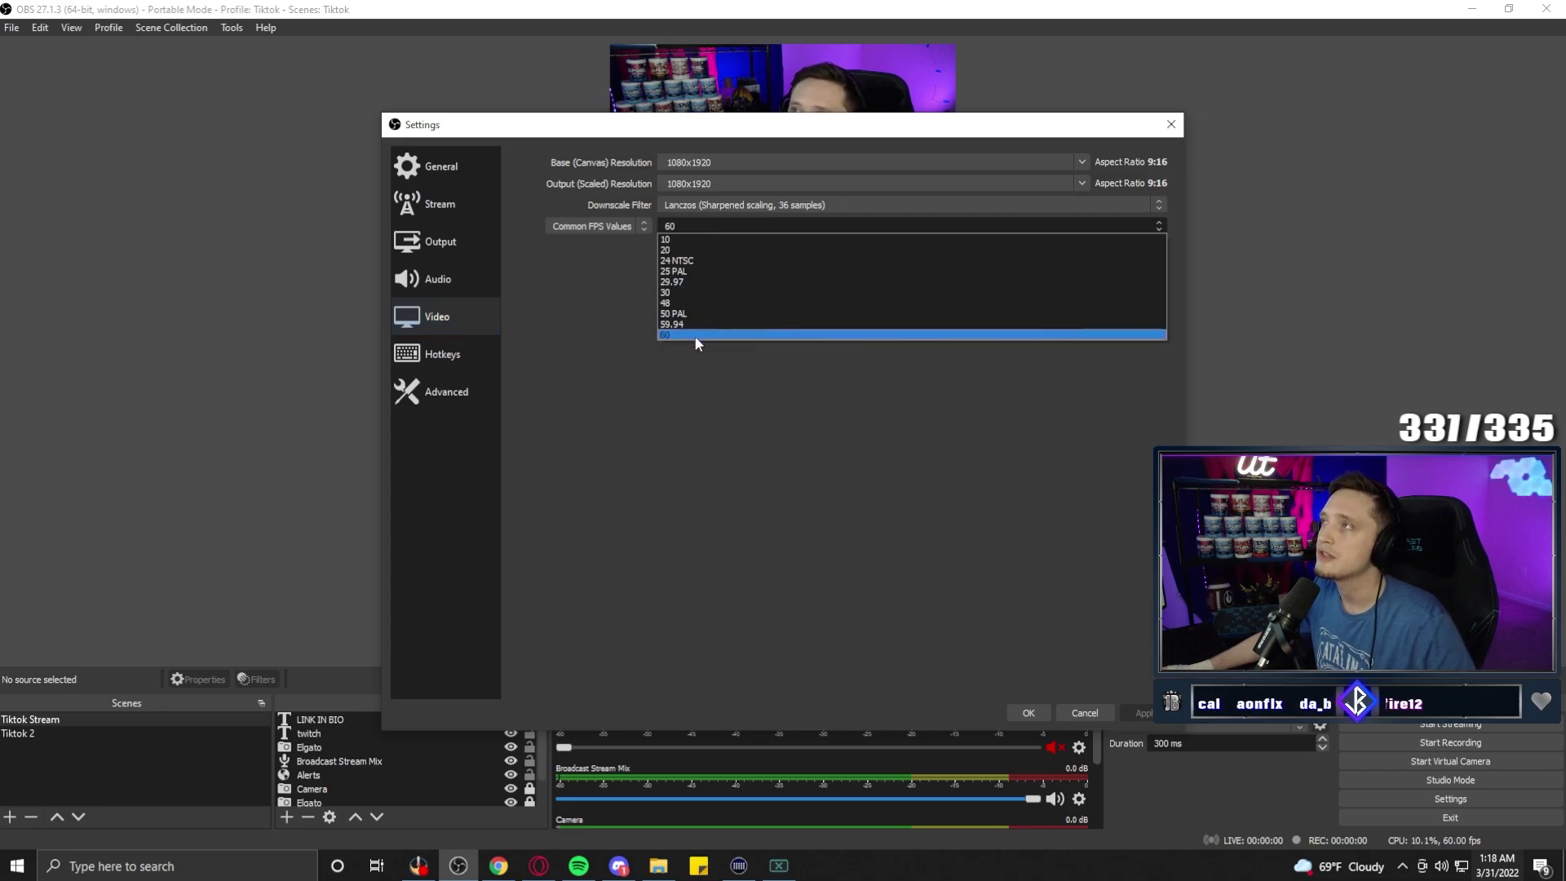
pyautogui.click(682, 334)
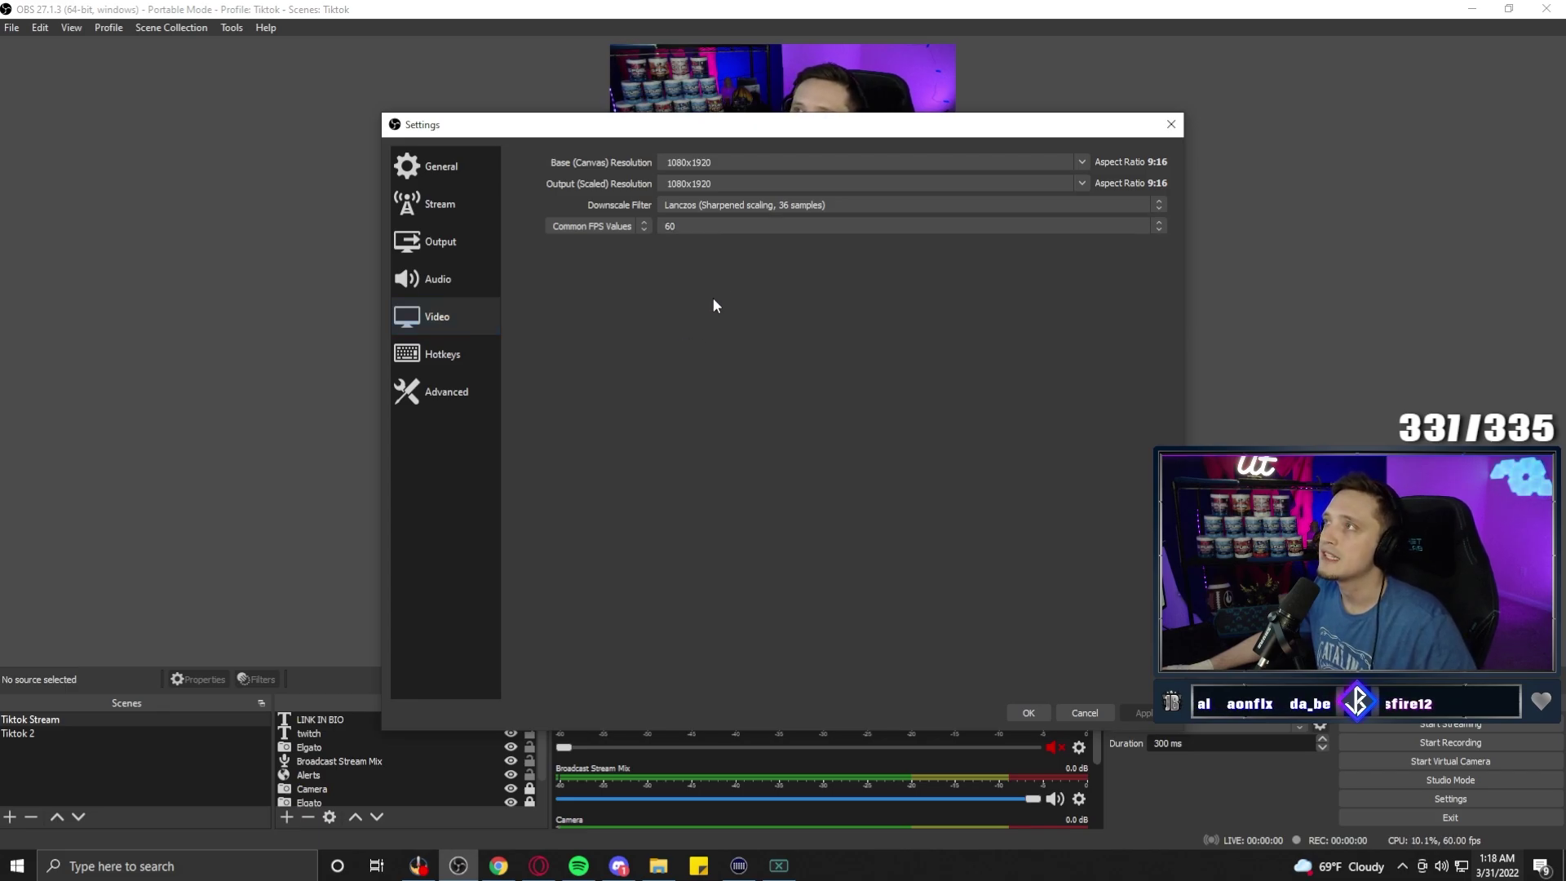
pyautogui.click(1084, 714)
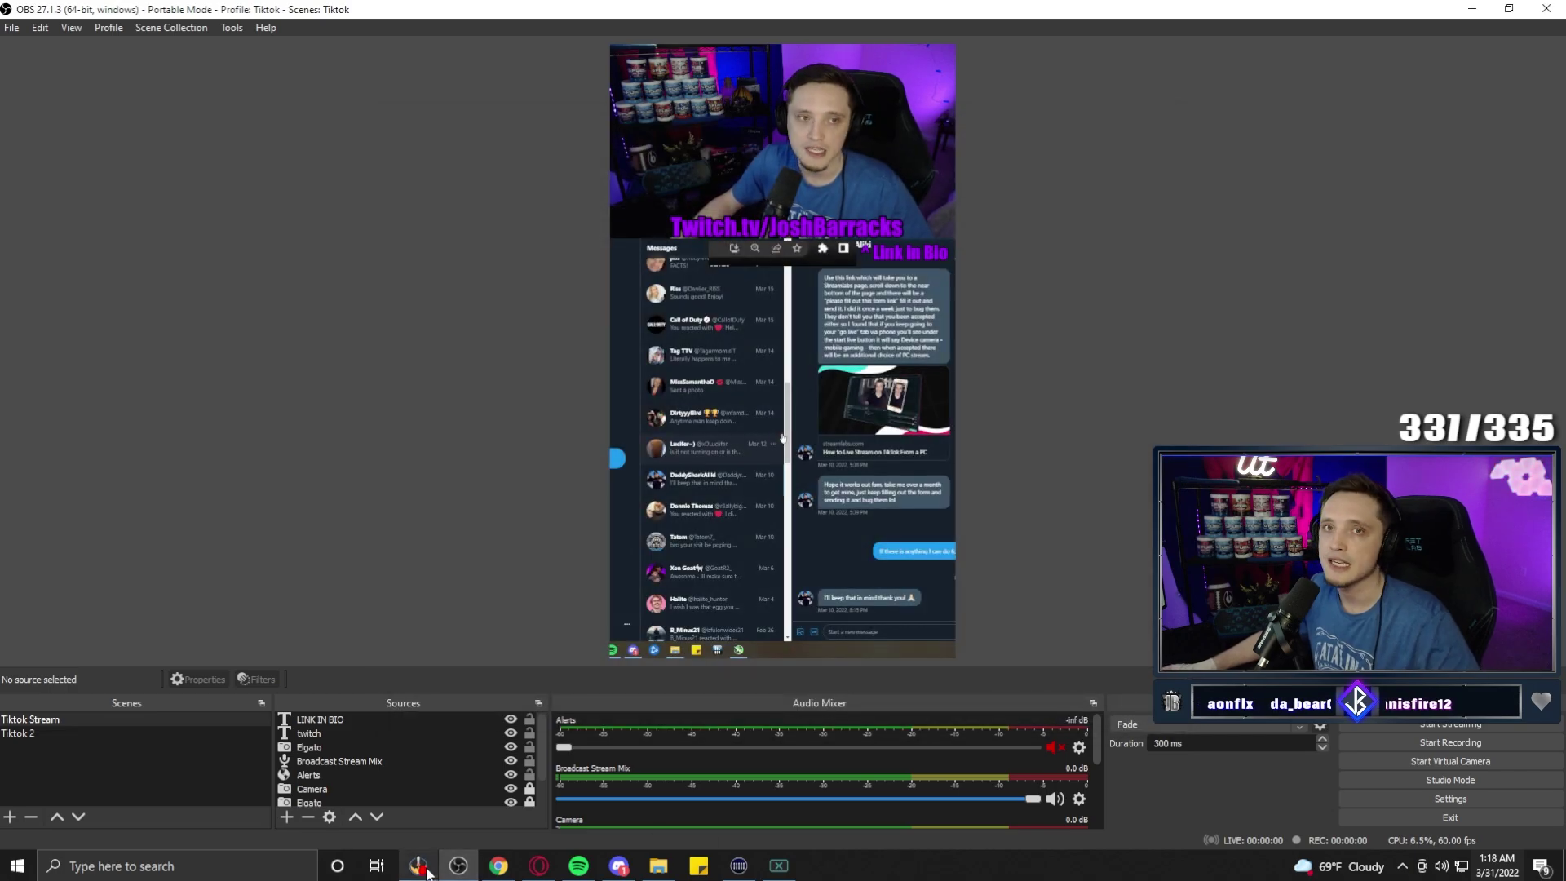
# Look at the main OBS instance, and read how to request live-streaming access in the browser's Streamlabs article on TikTok streaming
pyautogui.moveTo(427, 871)
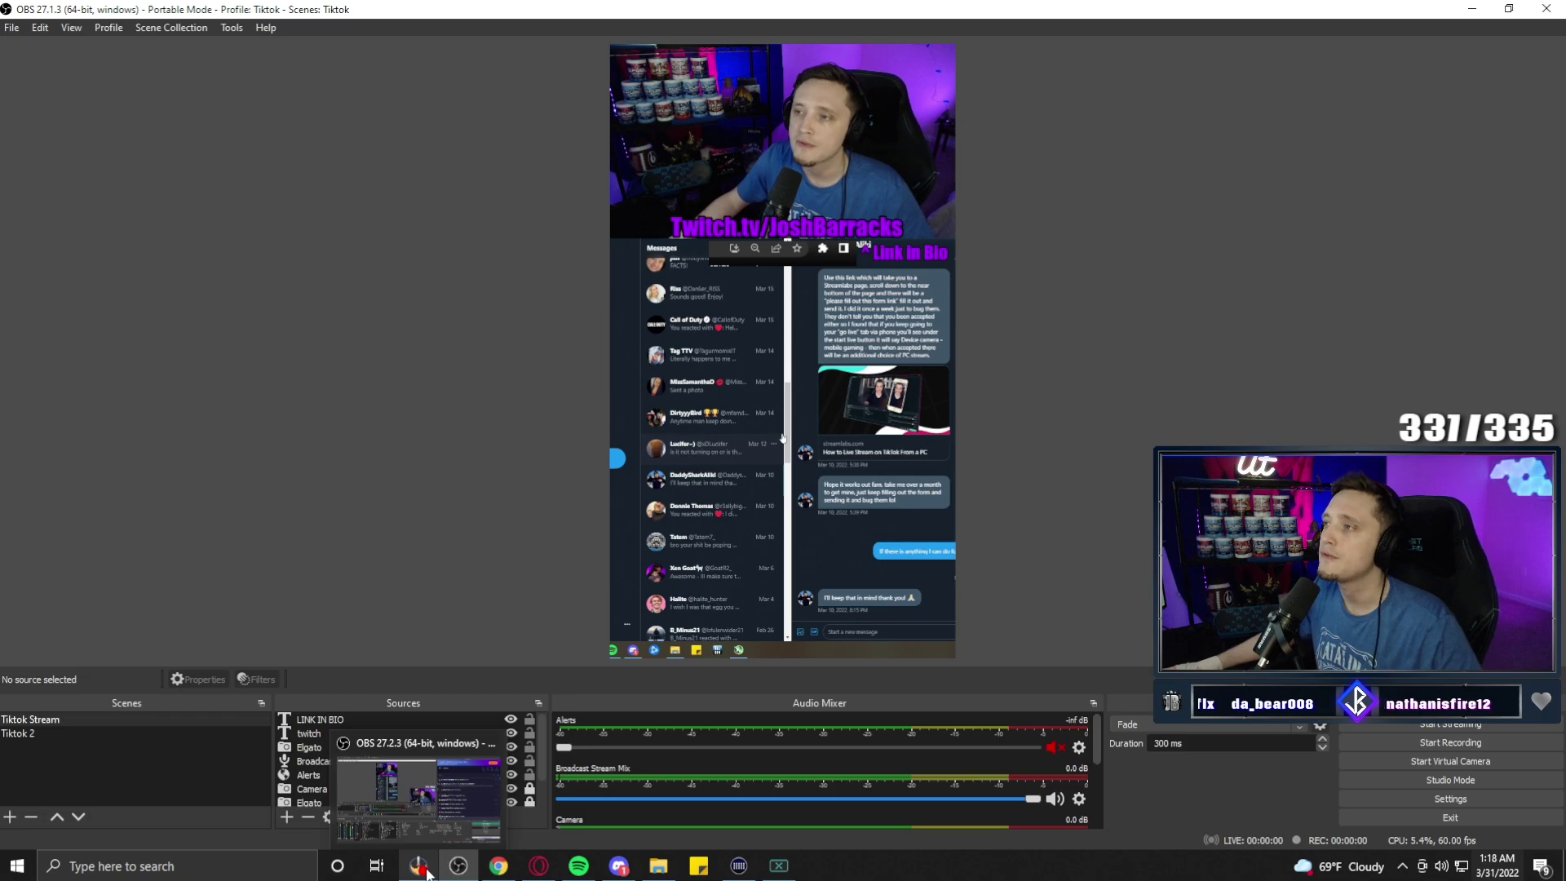
pyautogui.click(427, 872)
pyautogui.click(538, 865)
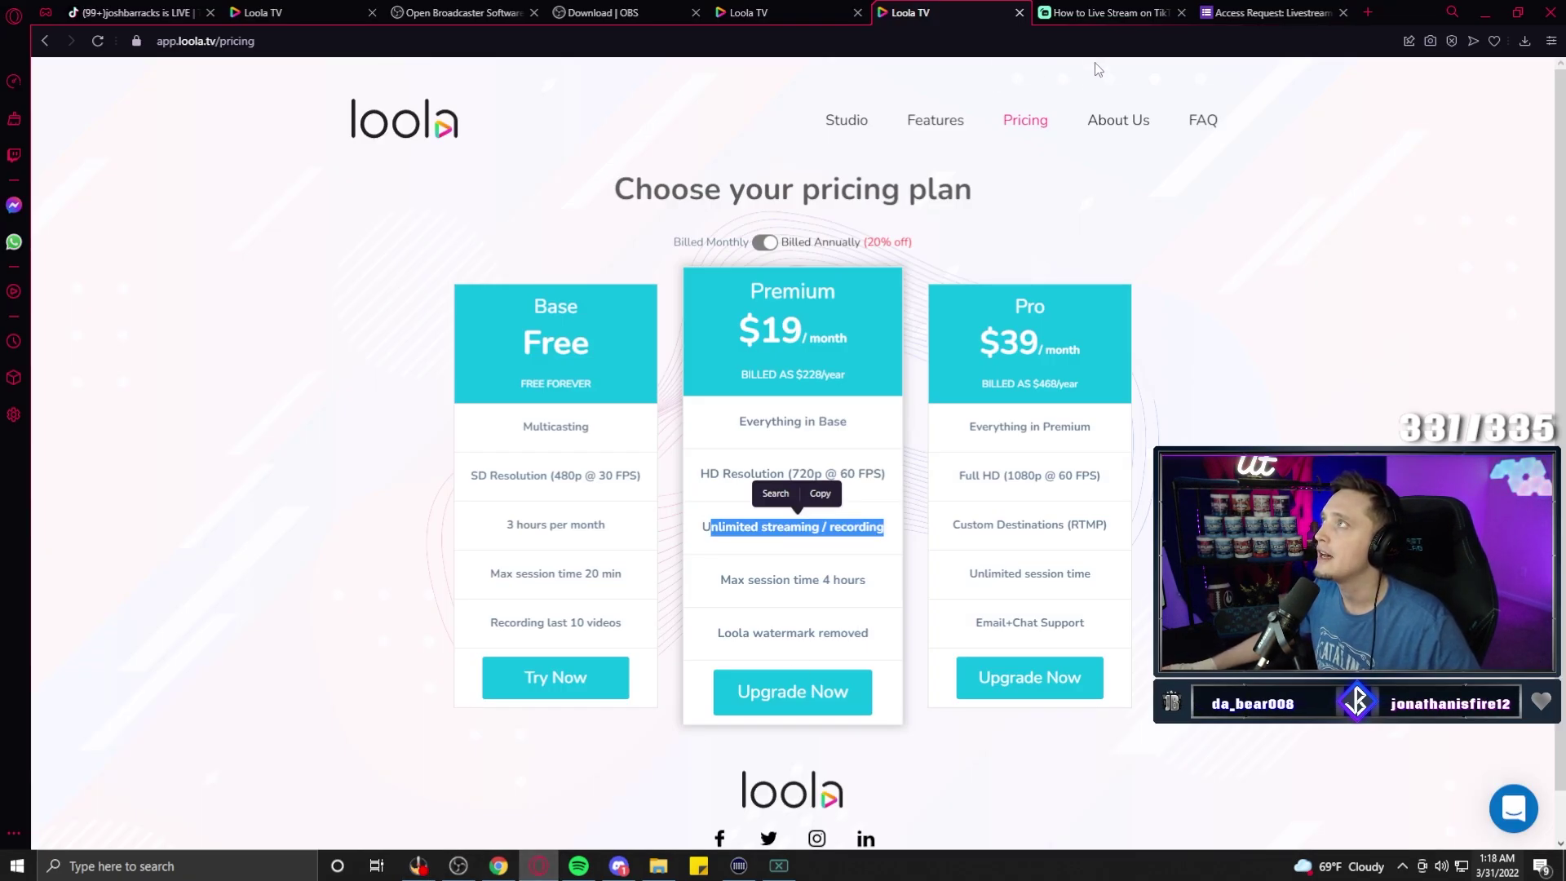
pyautogui.click(1075, 19)
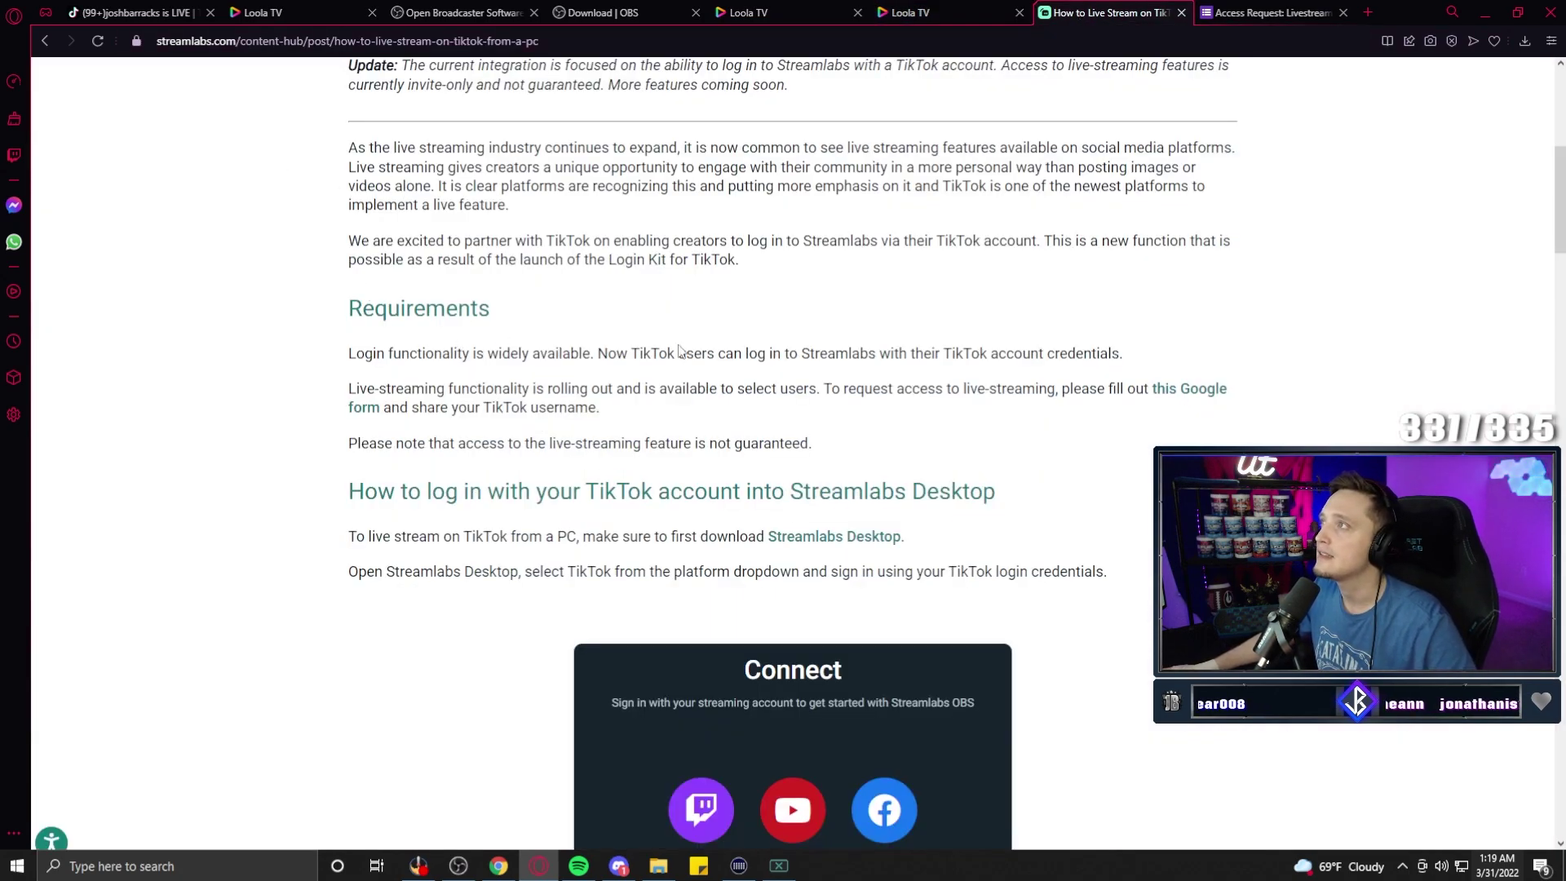
pyautogui.moveTo(840, 388); pyautogui.dragTo(1148, 393)
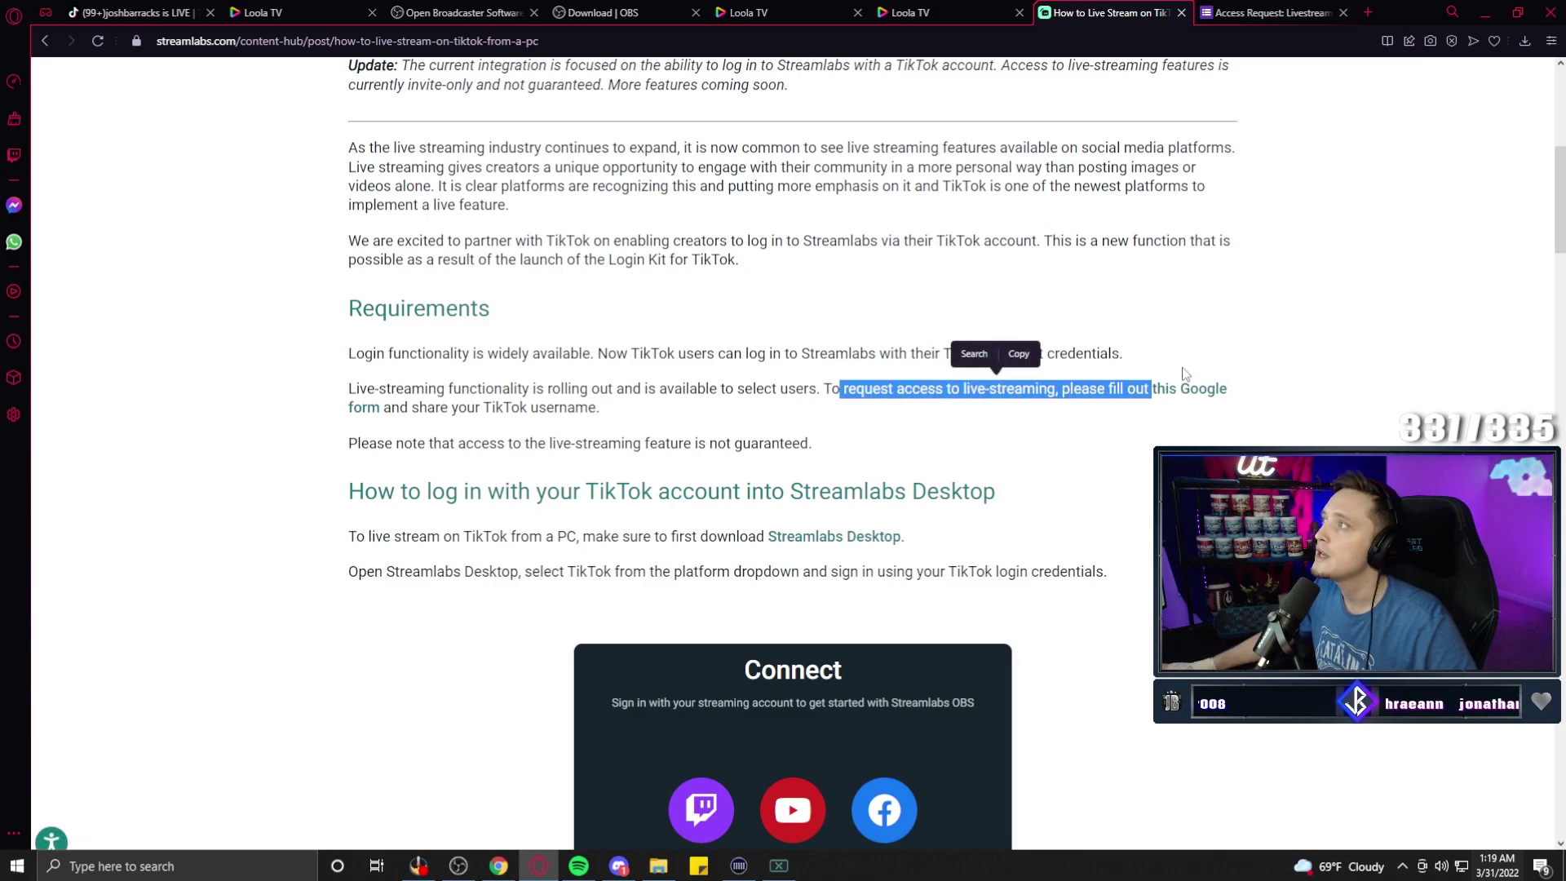
# Bring up the Google form requesting TikTok RTMP access, and point out its email and TikTok username questions
pyautogui.hotkey('ctrl', 'Tab')
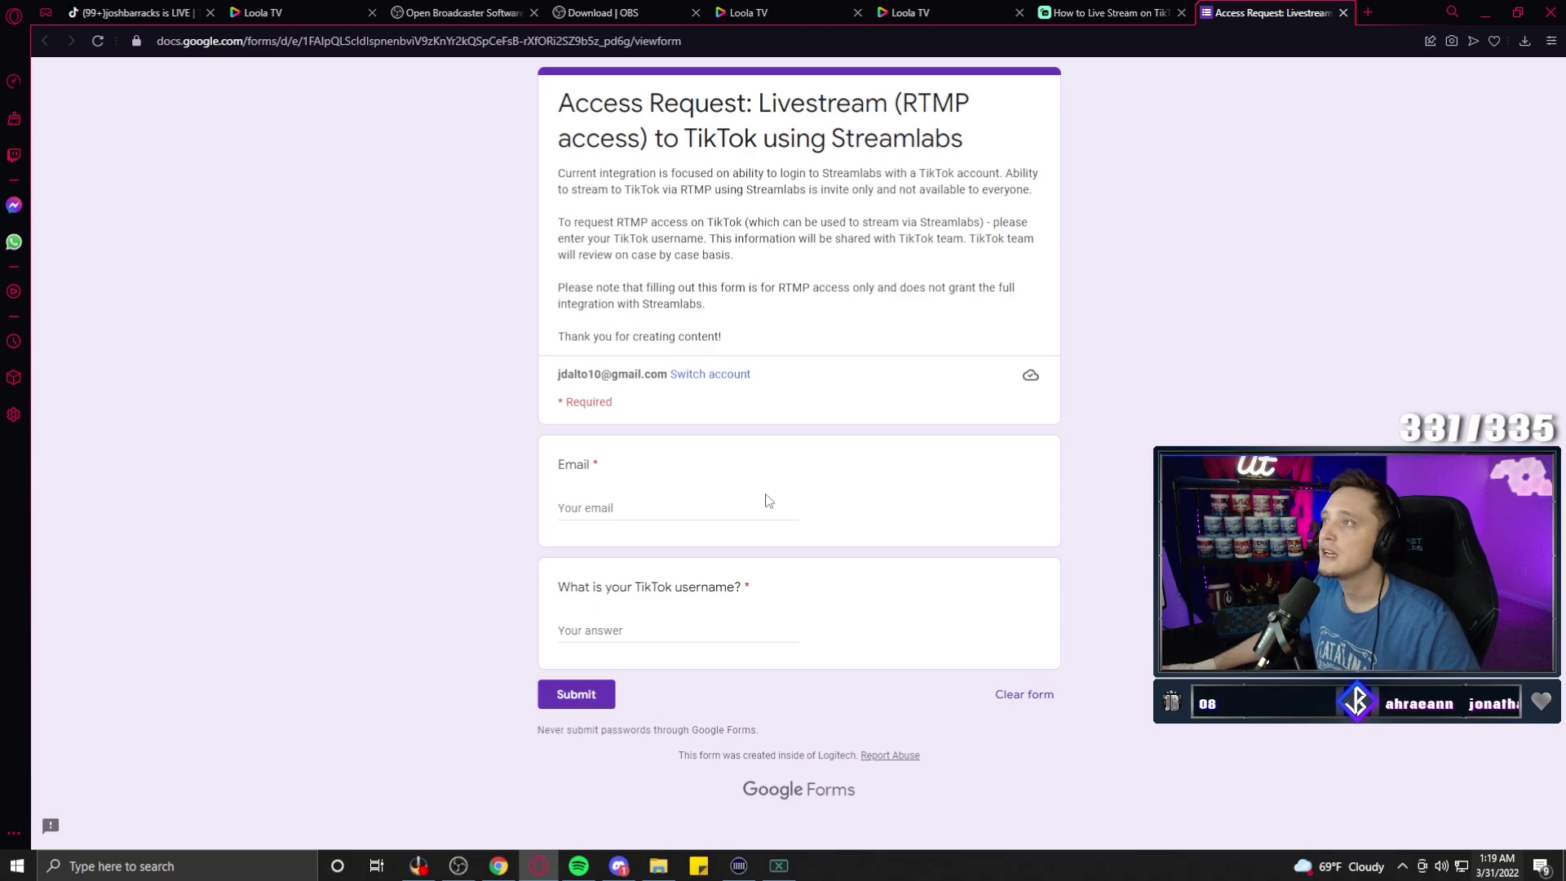
pyautogui.click(659, 506)
pyautogui.click(608, 640)
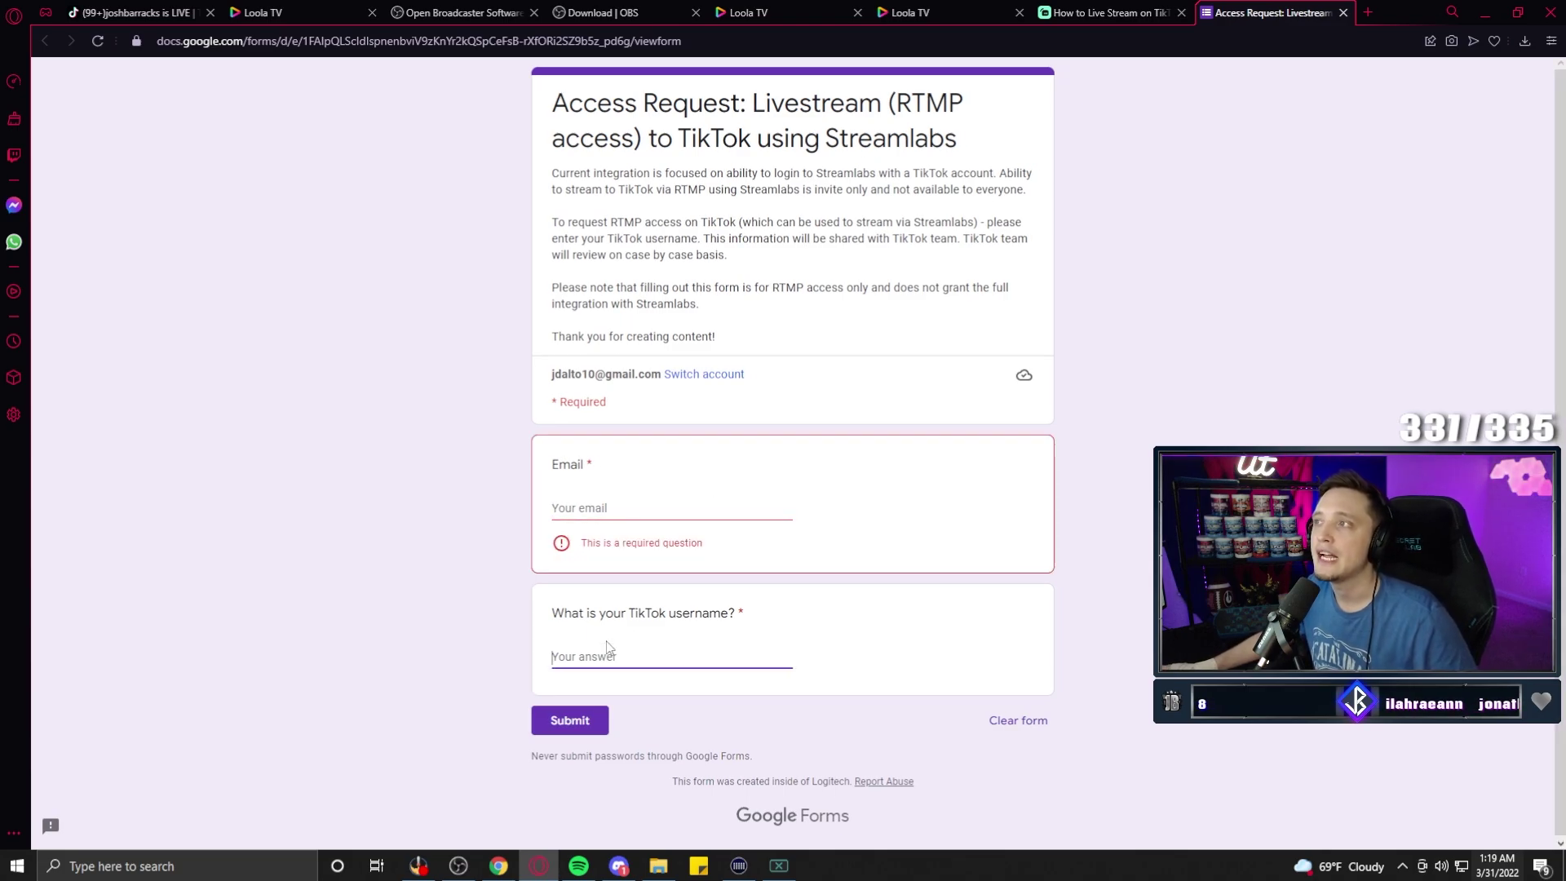